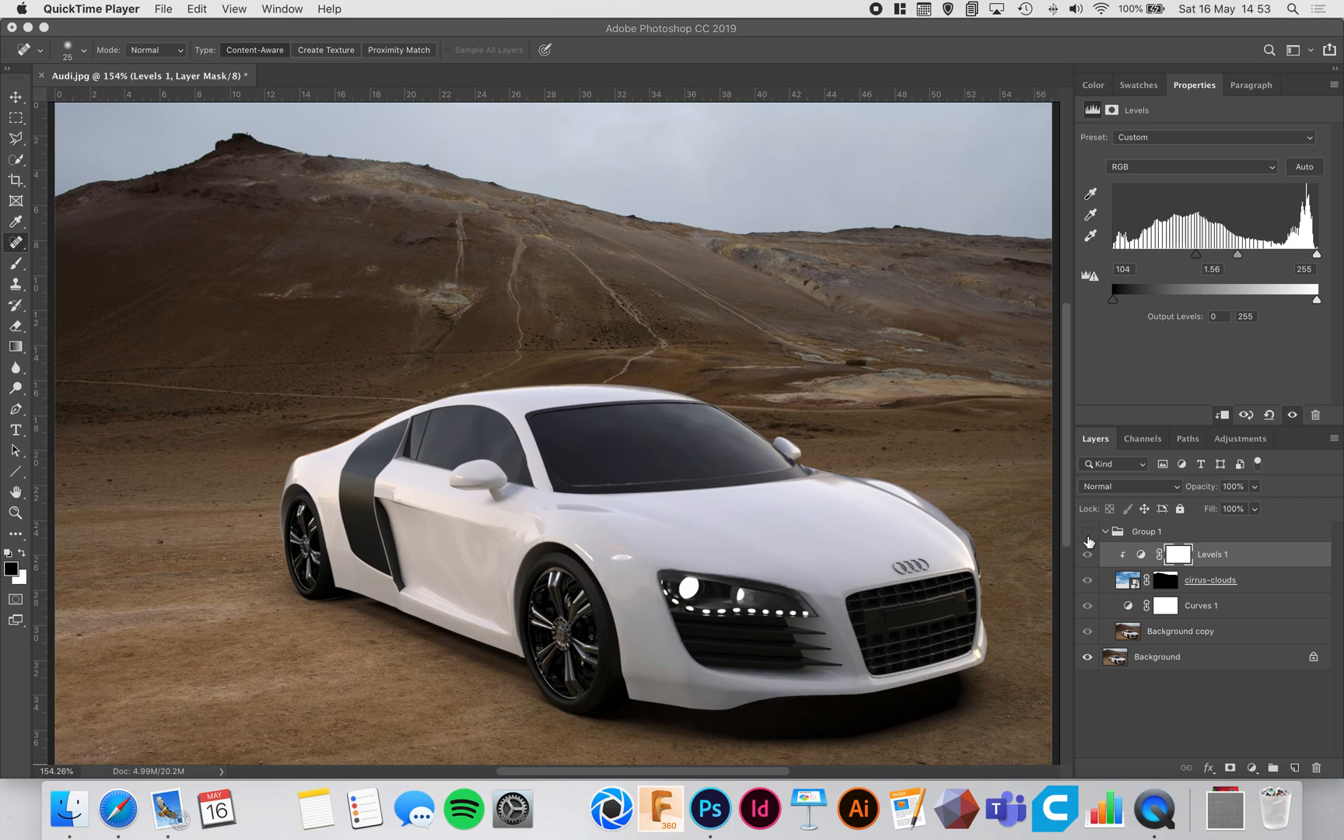
# Step: Show Group 1 and view the edited image at 100% zoom
pyautogui.click(1087, 537)
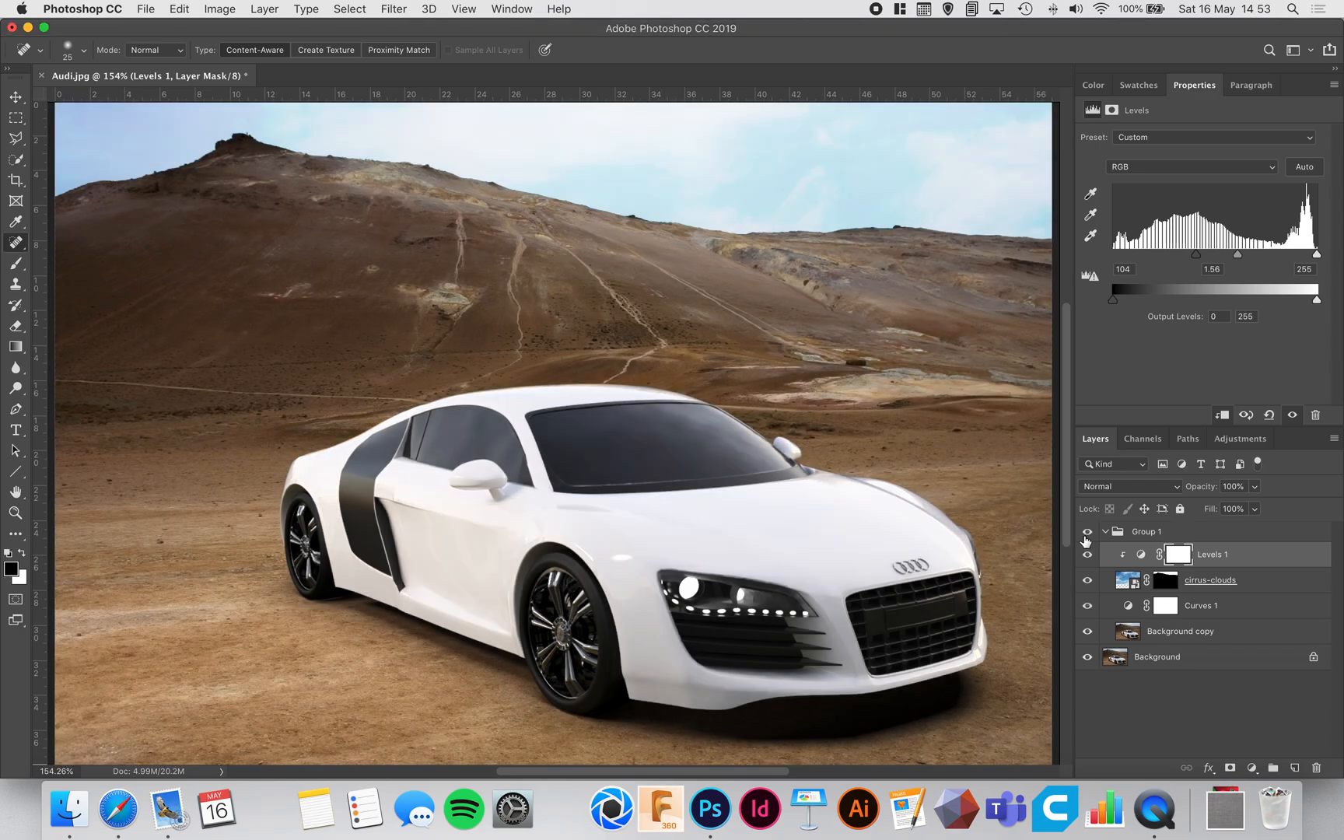
pyautogui.press('super+1')
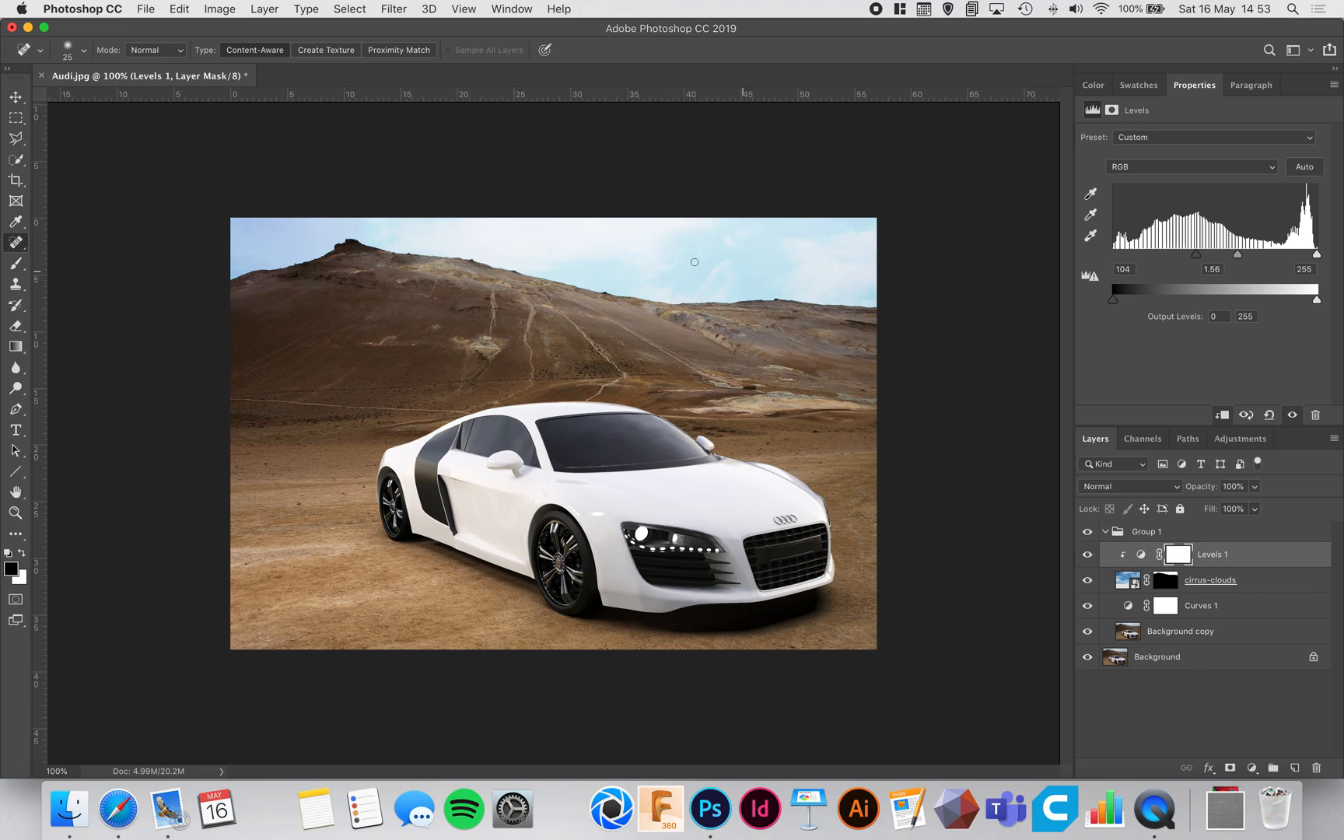
pyautogui.click(15, 97)
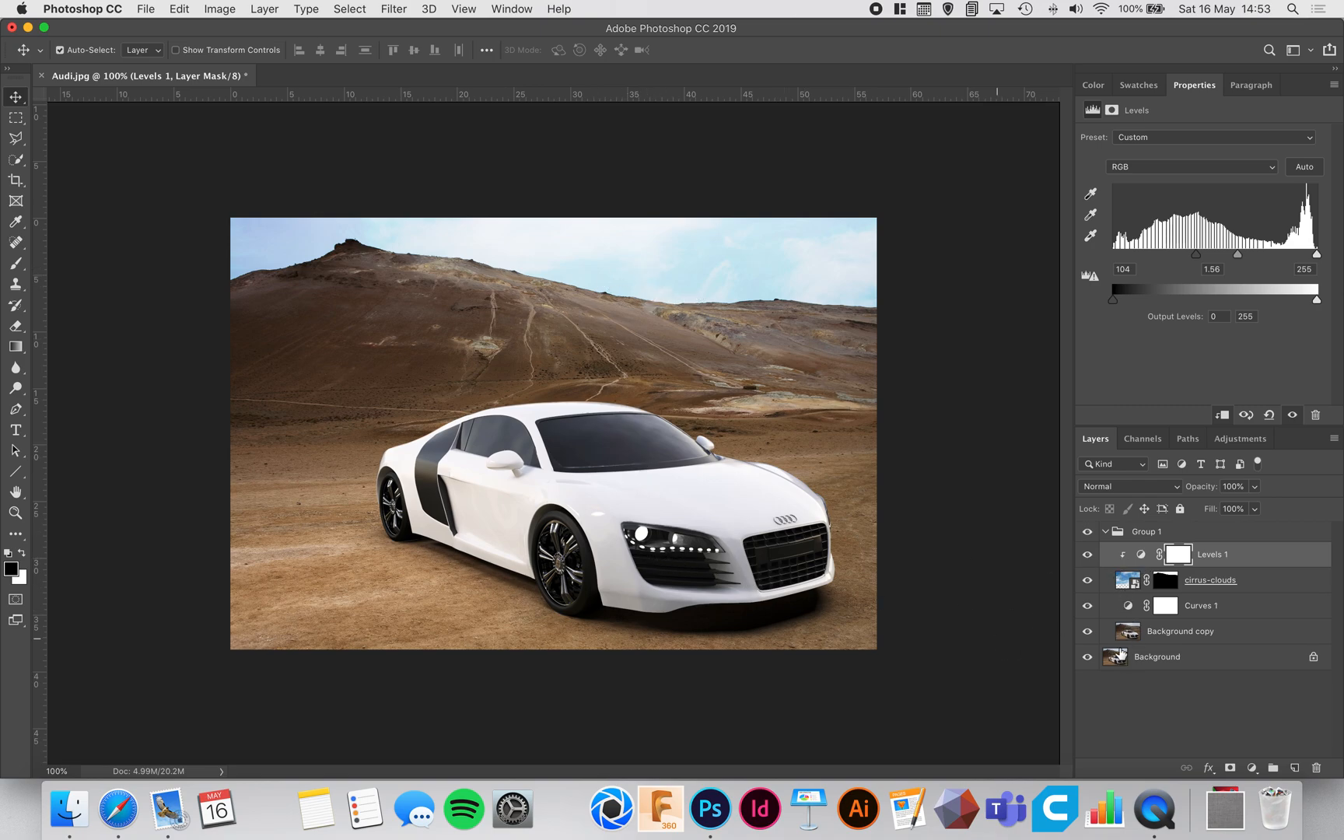
pyautogui.click(1163, 632)
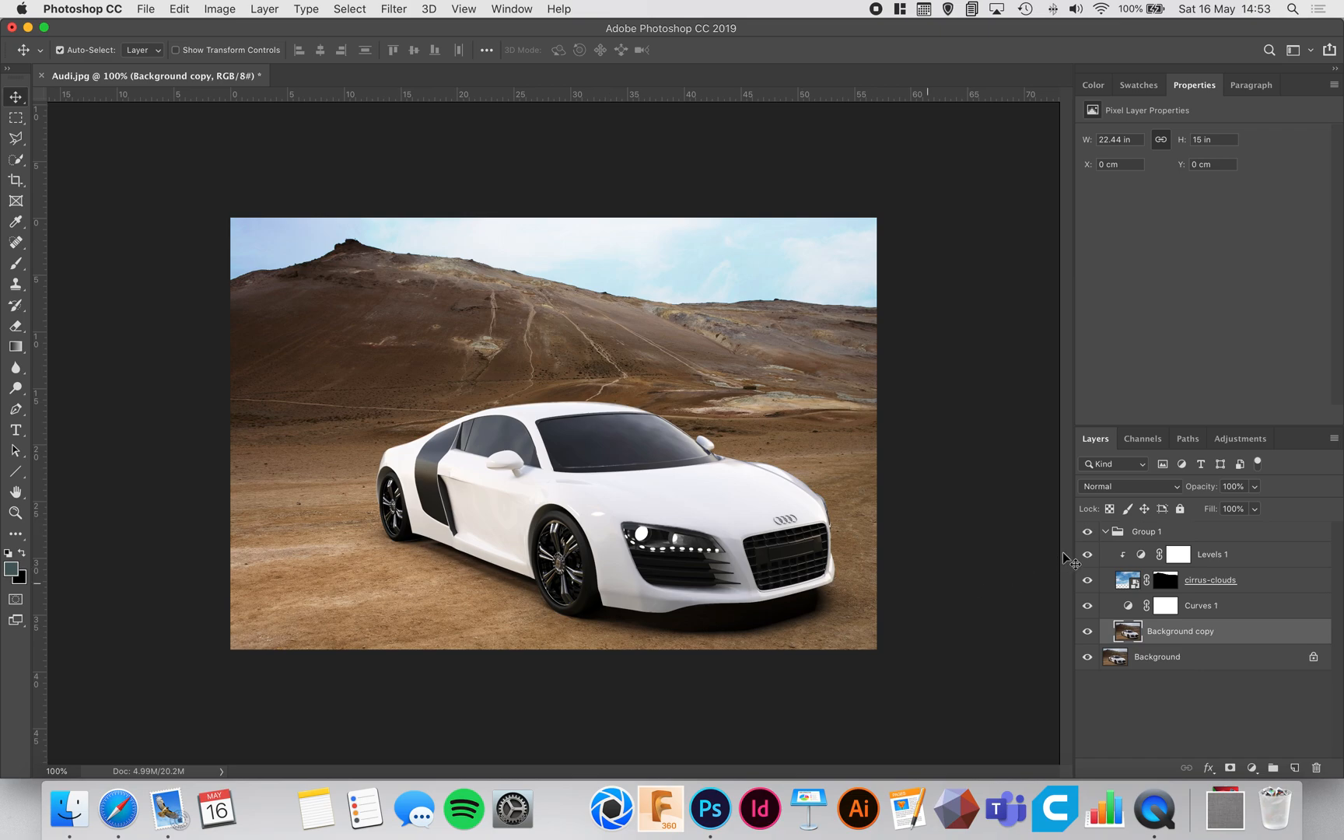
# Step: Hide Group 1 and collapse it in the layer stack
pyautogui.click(1088, 536)
pyautogui.click(1198, 661)
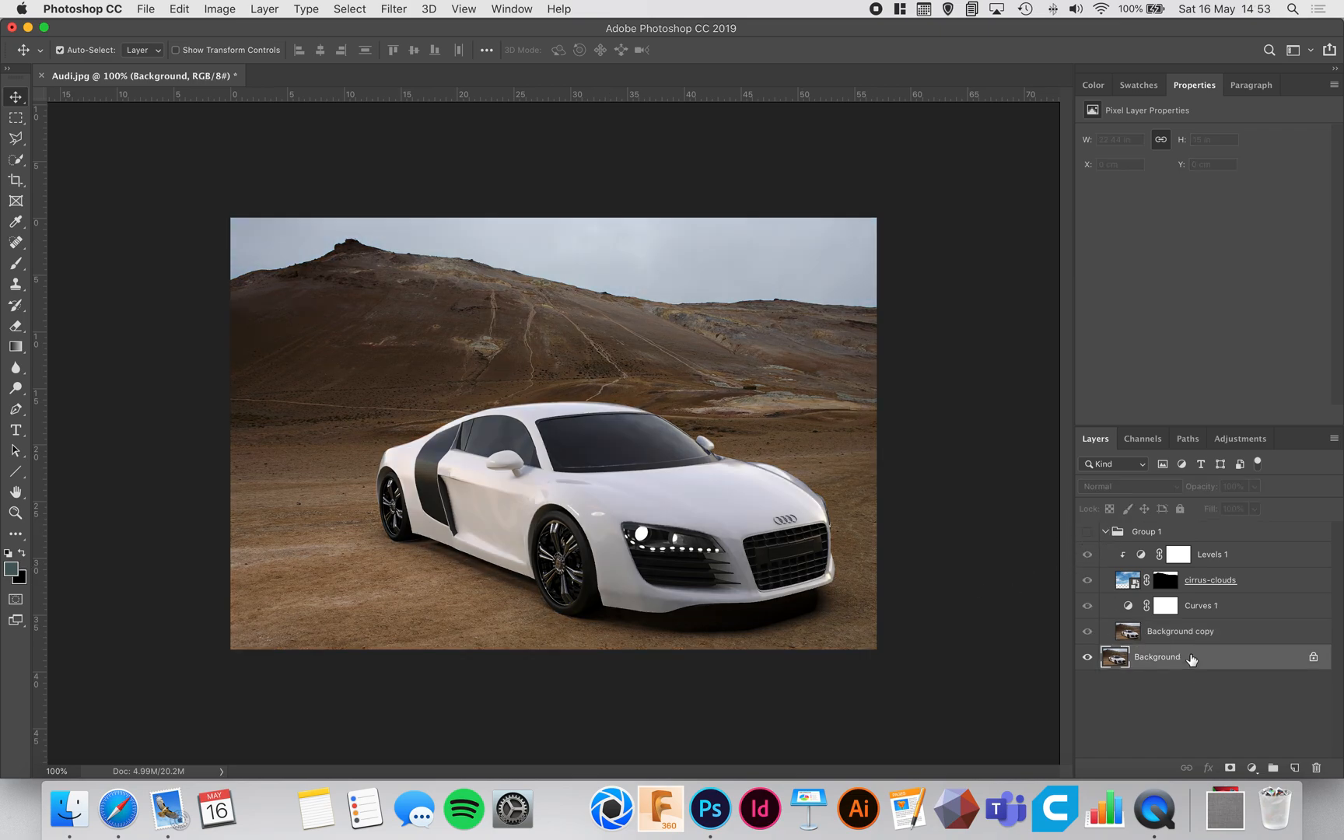
pyautogui.click(1178, 537)
pyautogui.click(1106, 532)
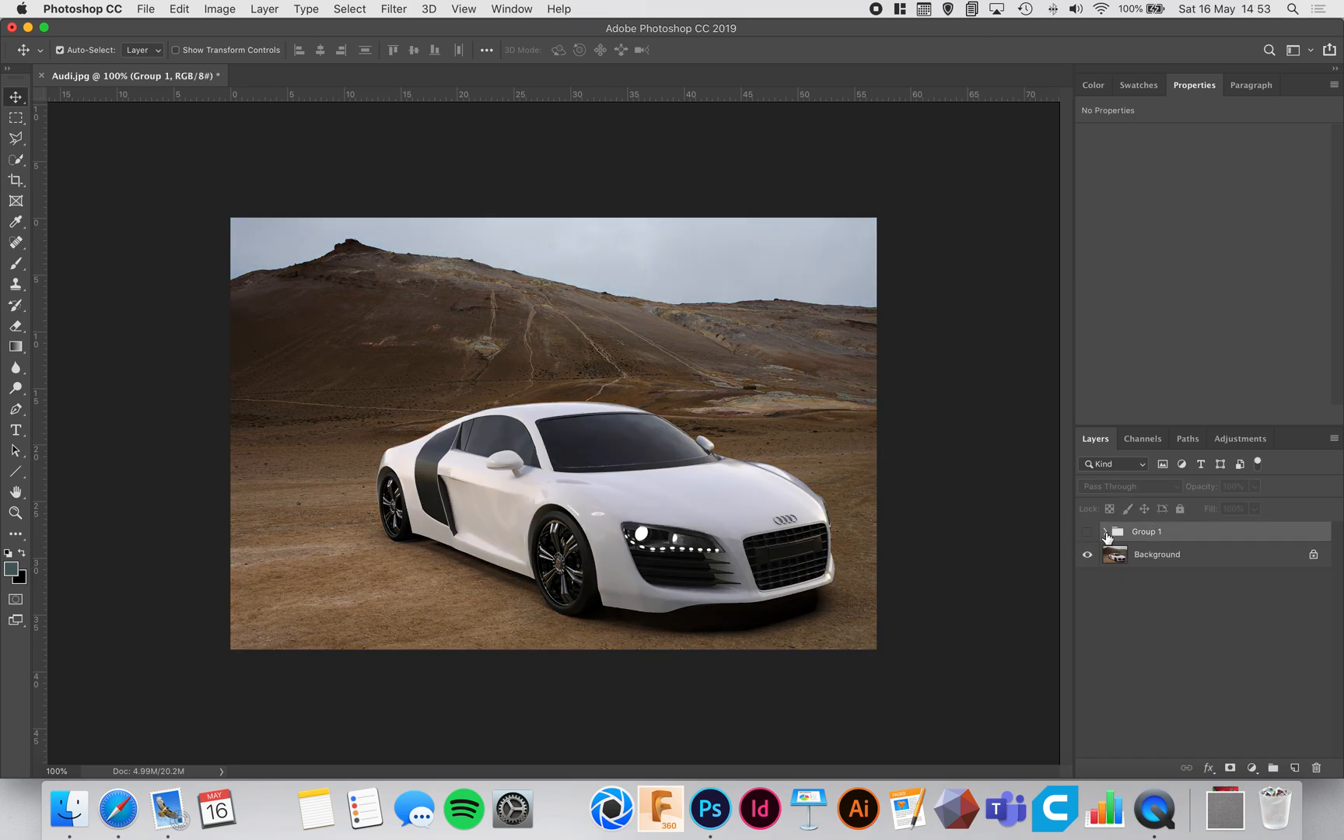
# Step: Duplicate the Background layer and keep the copy selected for editing
pyautogui.click(1180, 554)
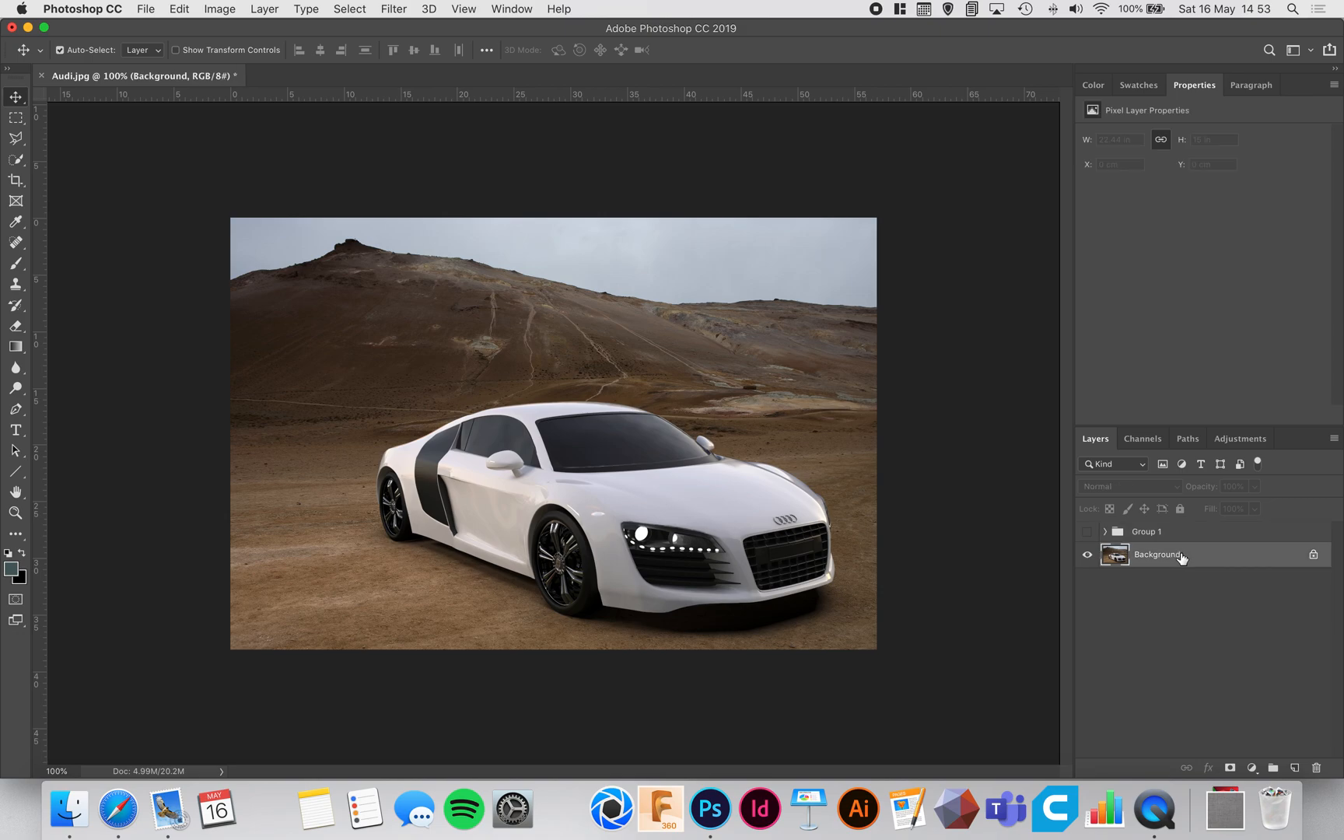
pyautogui.press('super+j')
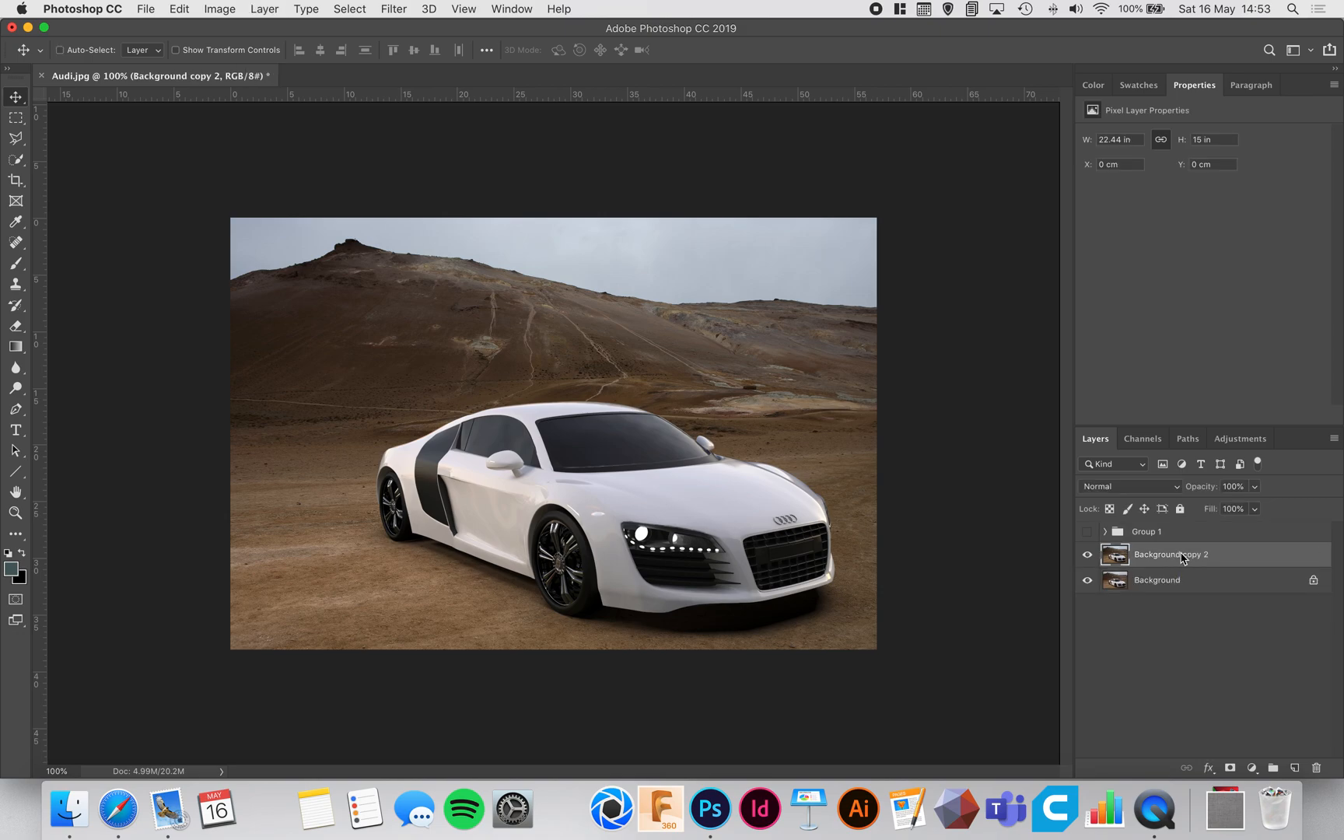
pyautogui.press('super+0')
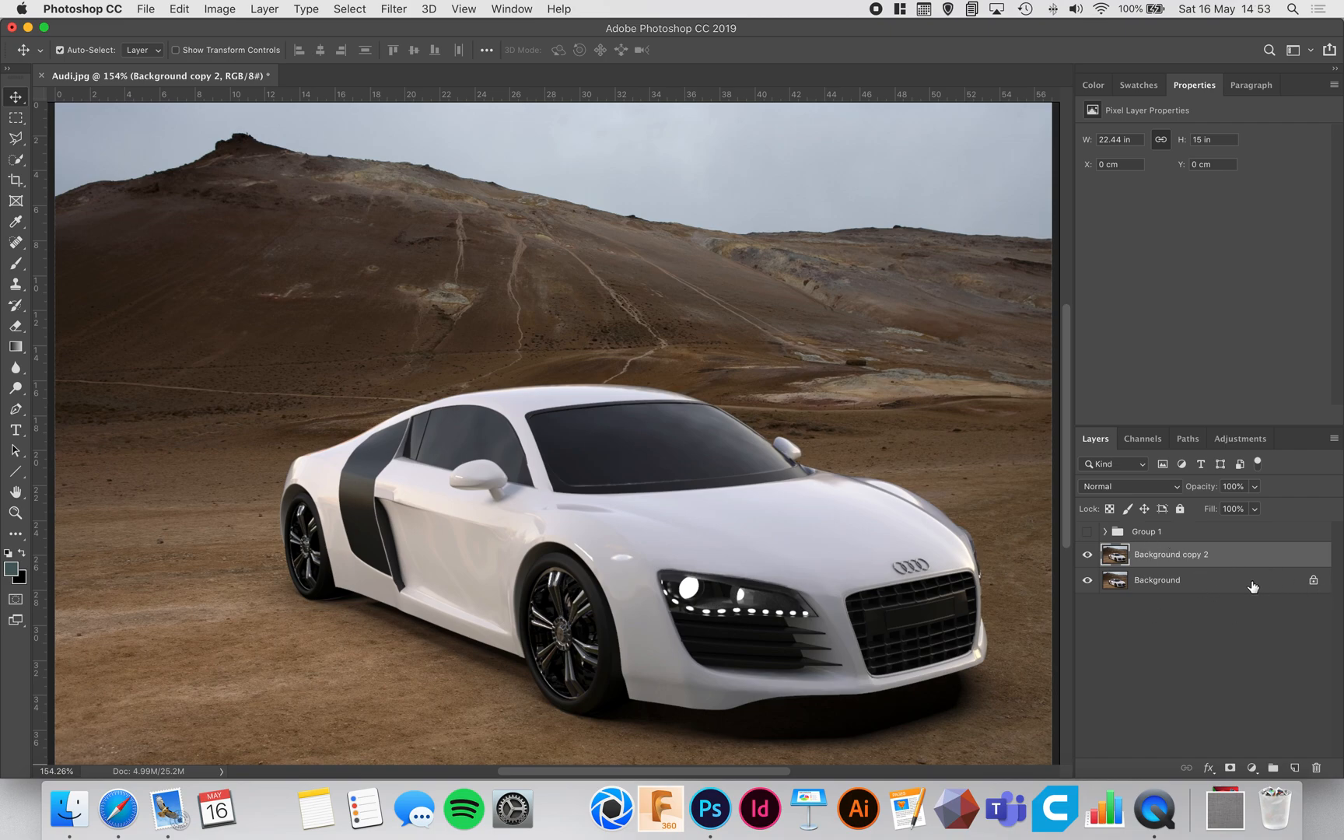
pyautogui.click(1225, 589)
pyautogui.click(1260, 561)
# Step: Remove the bright reflections on the car's front fender and wheel arch with the Spot Healing Brush
pyautogui.click(17, 246)
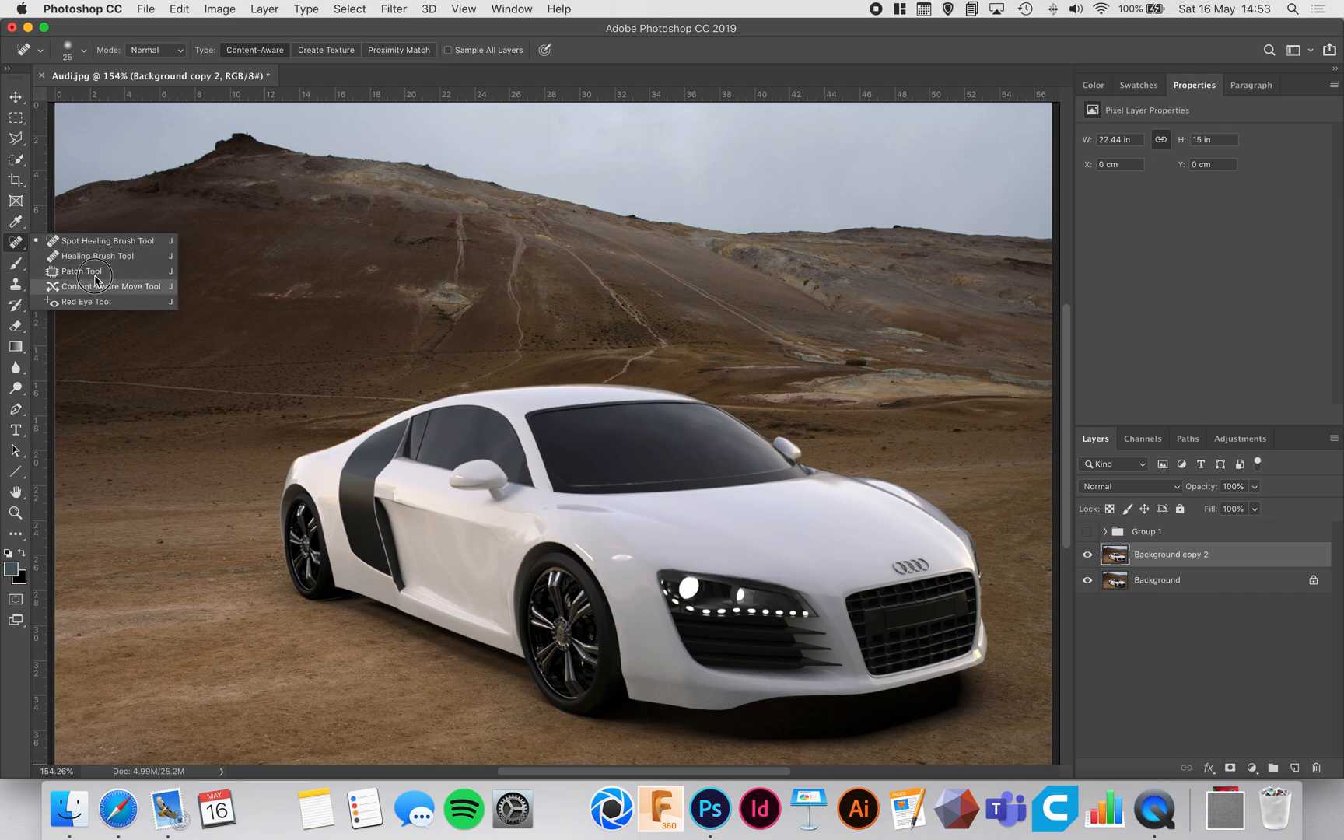
pyautogui.click(16, 248)
pyautogui.click(15, 248)
pyautogui.click(68, 243)
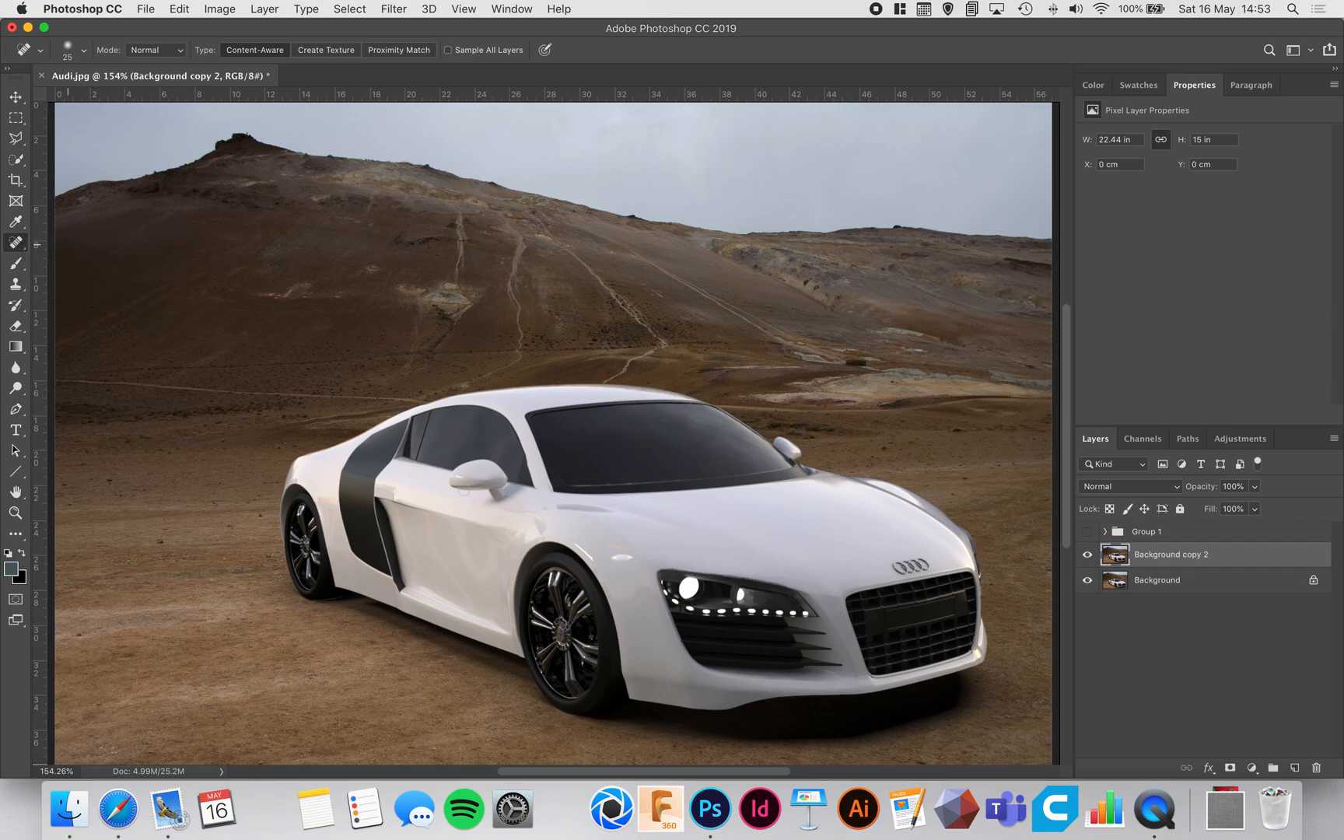
pyautogui.press('super+plus')
pyautogui.press('super+plus')
pyautogui.press('super+plus')
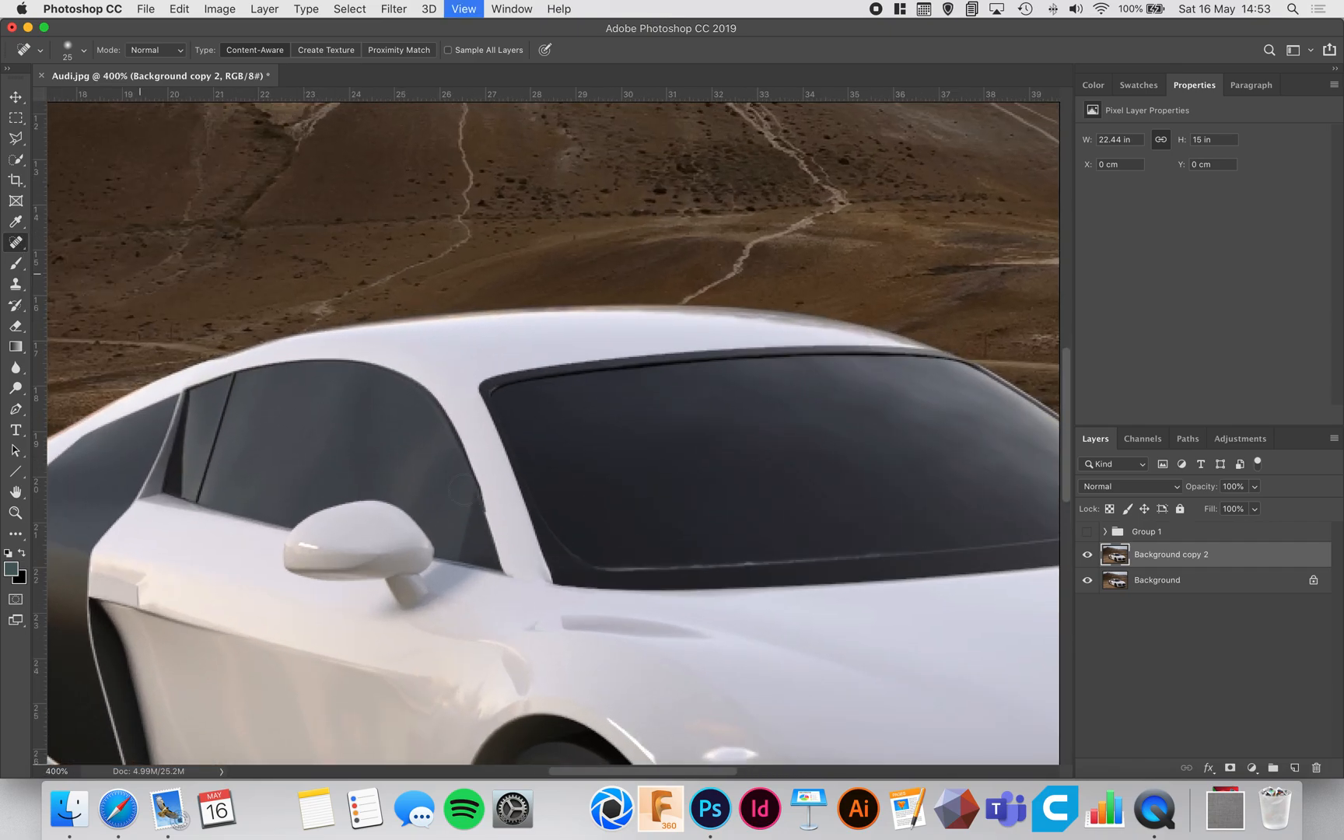
pyautogui.scroll(-10, 588, 538)
pyautogui.hscroll(5, 588, 538)
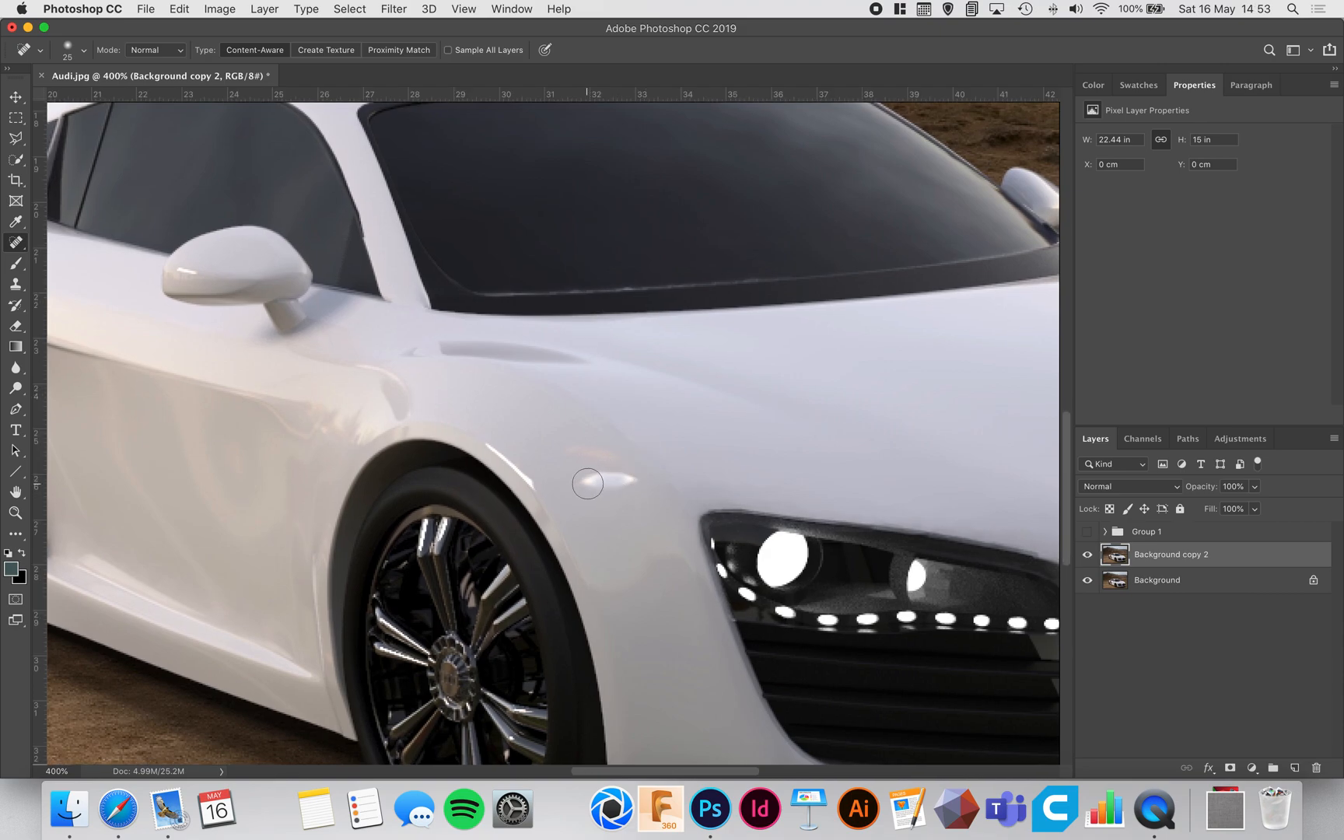
pyautogui.moveTo(580, 476)
pyautogui.mouseDown()
pyautogui.moveTo(632, 483)
pyautogui.moveTo(617, 461)
pyautogui.moveTo(557, 448)
pyautogui.moveTo(627, 485)
pyautogui.mouseUp()
pyautogui.moveTo(498, 441)
pyautogui.mouseDown()
pyautogui.moveTo(537, 483)
pyautogui.moveTo(498, 438)
pyautogui.mouseUp()
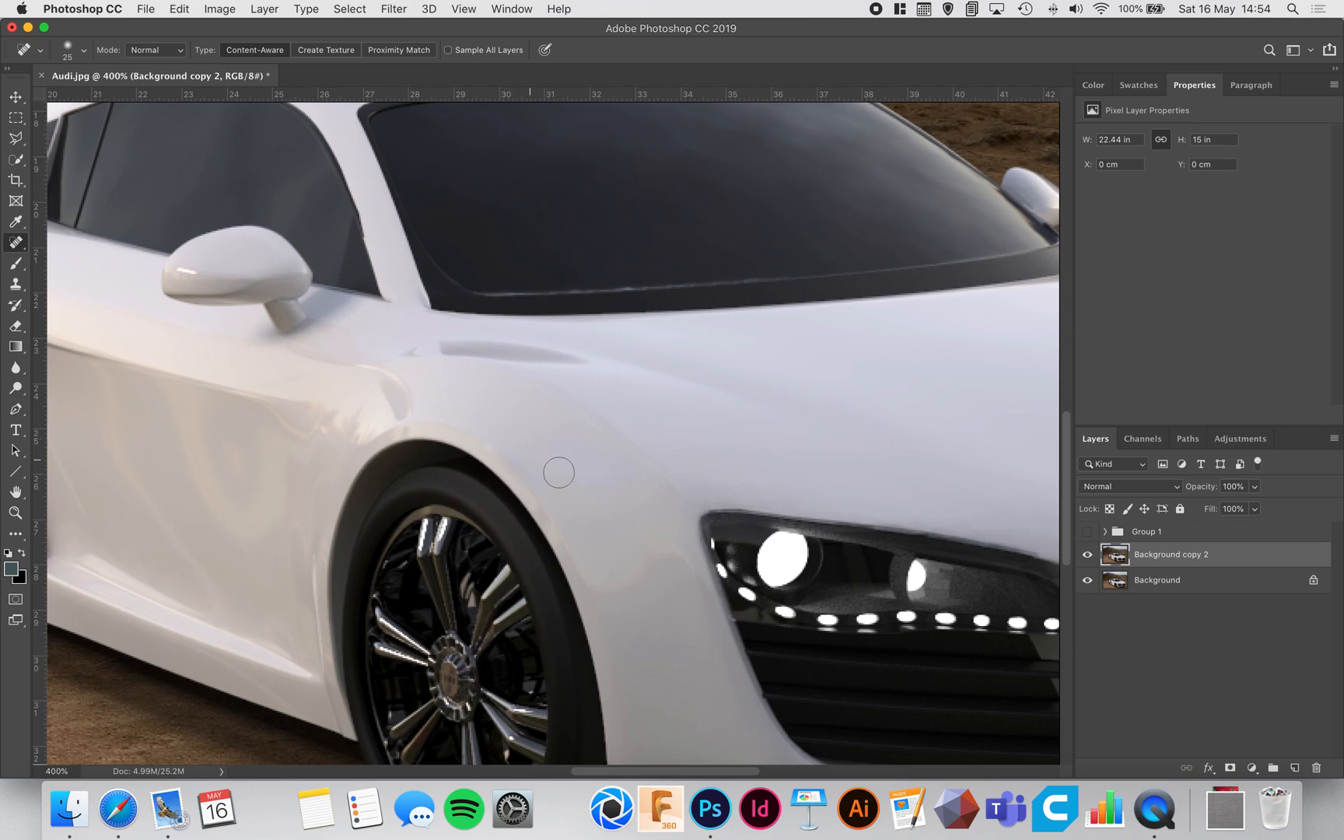
pyautogui.moveTo(405, 399); pyautogui.dragTo(801, 552)
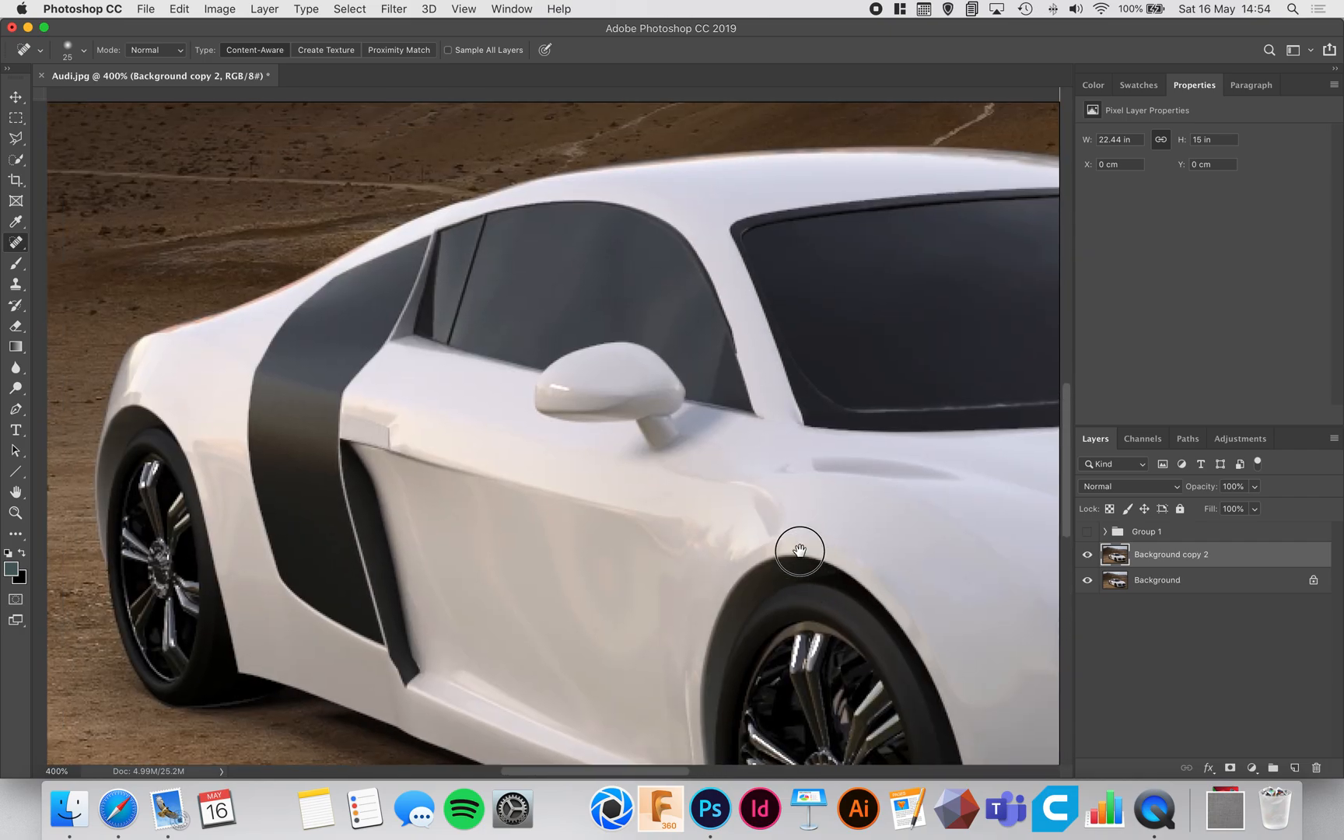
pyautogui.scroll(-5, 637, 526)
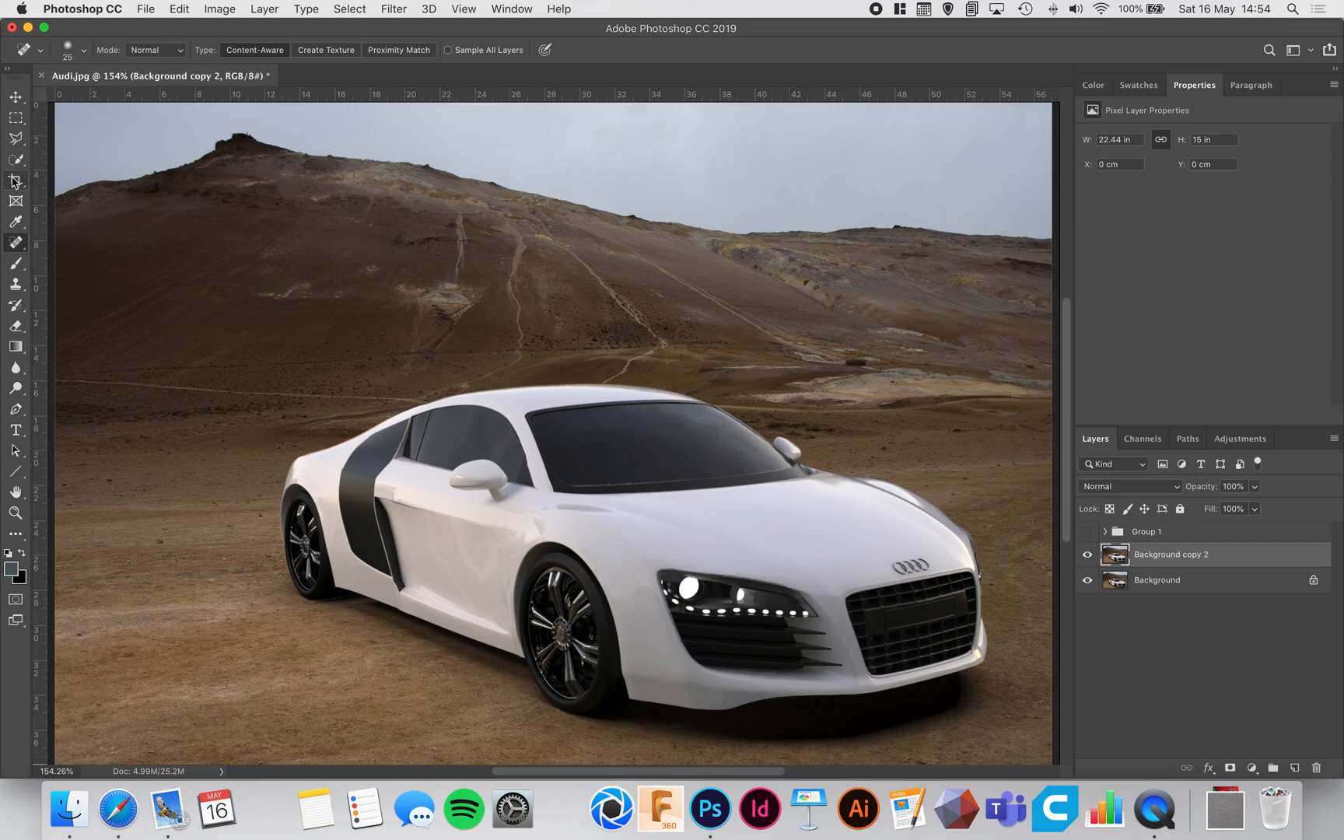
# Step: Place cirrus-clouds.jpg from the Downloads folder into the Audi image above the background copy
pyautogui.click(15, 99)
pyautogui.click(1224, 801)
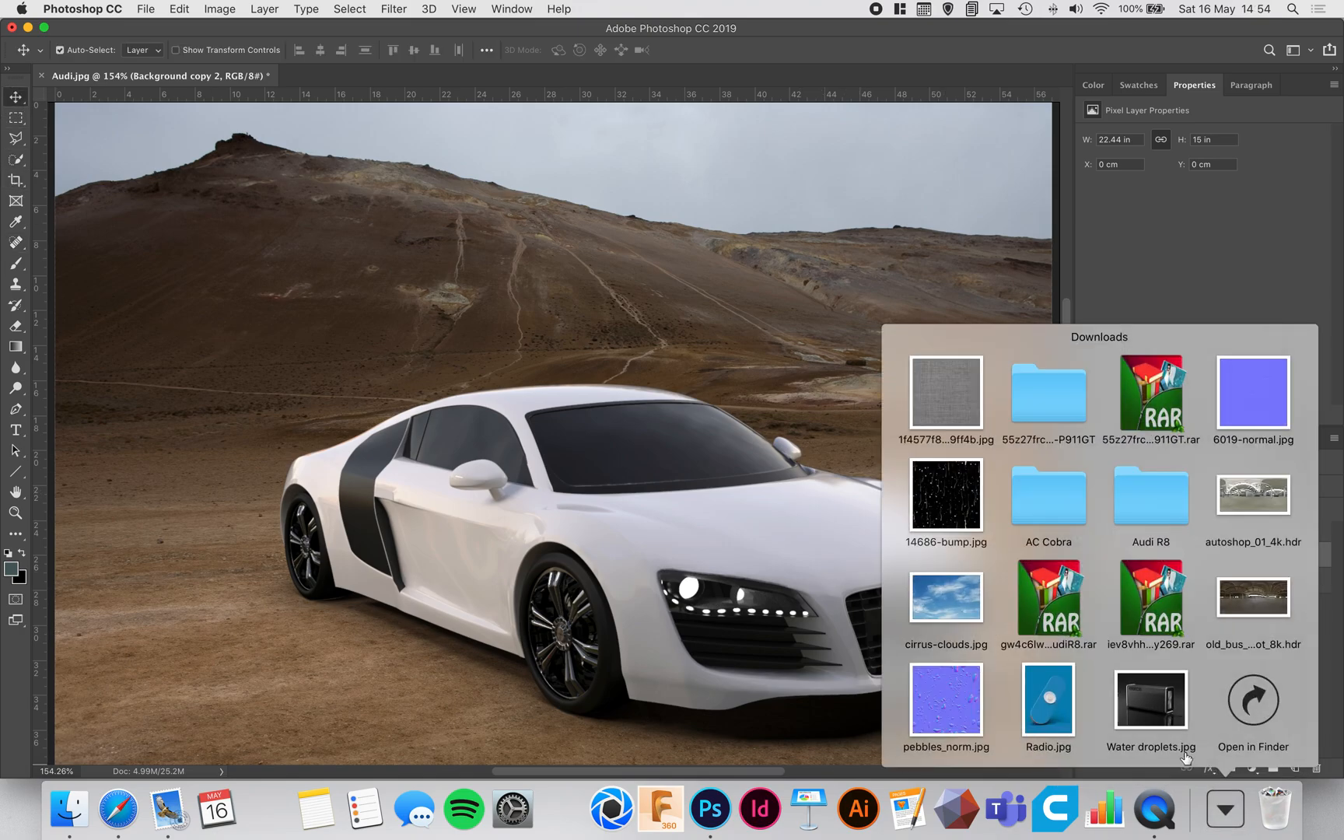
pyautogui.moveTo(967, 595); pyautogui.dragTo(622, 292)
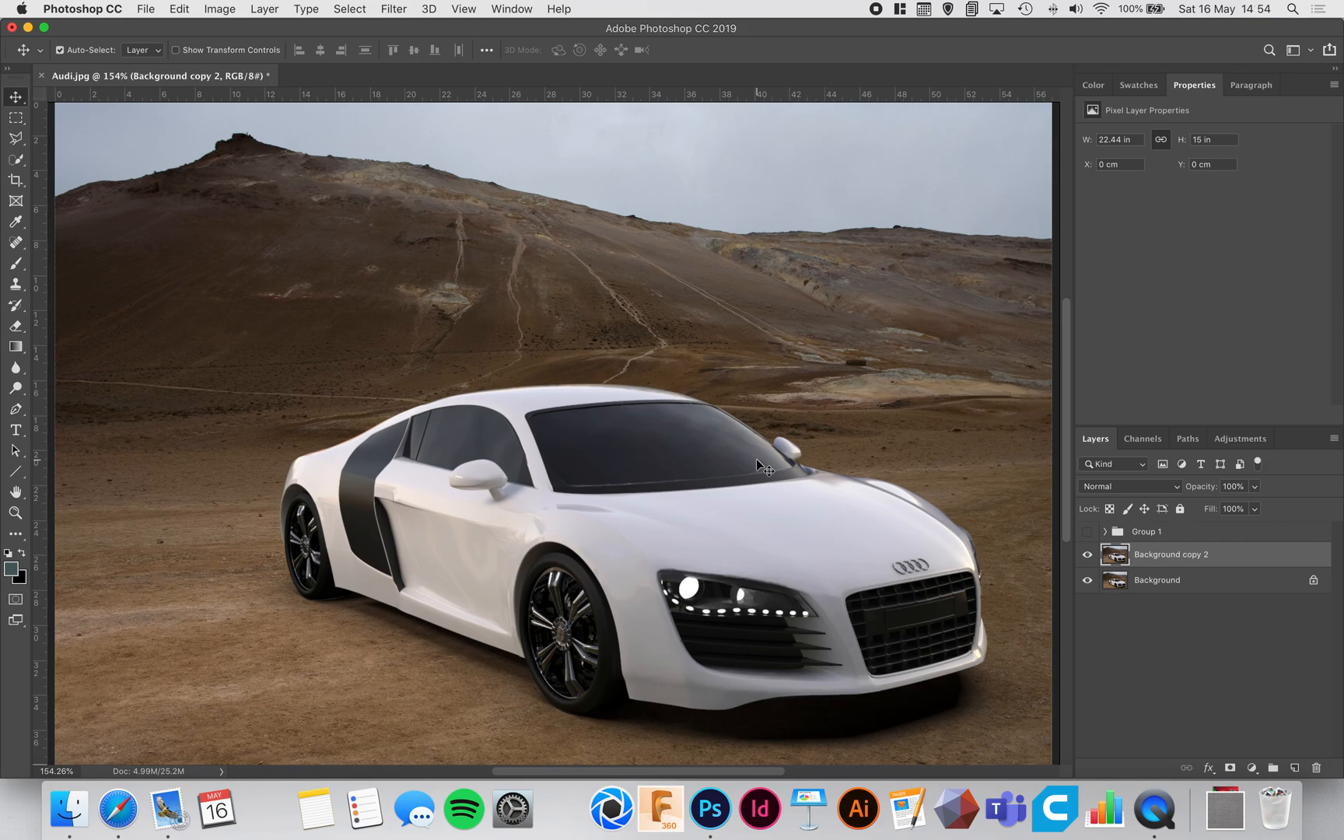
pyautogui.press('super+1')
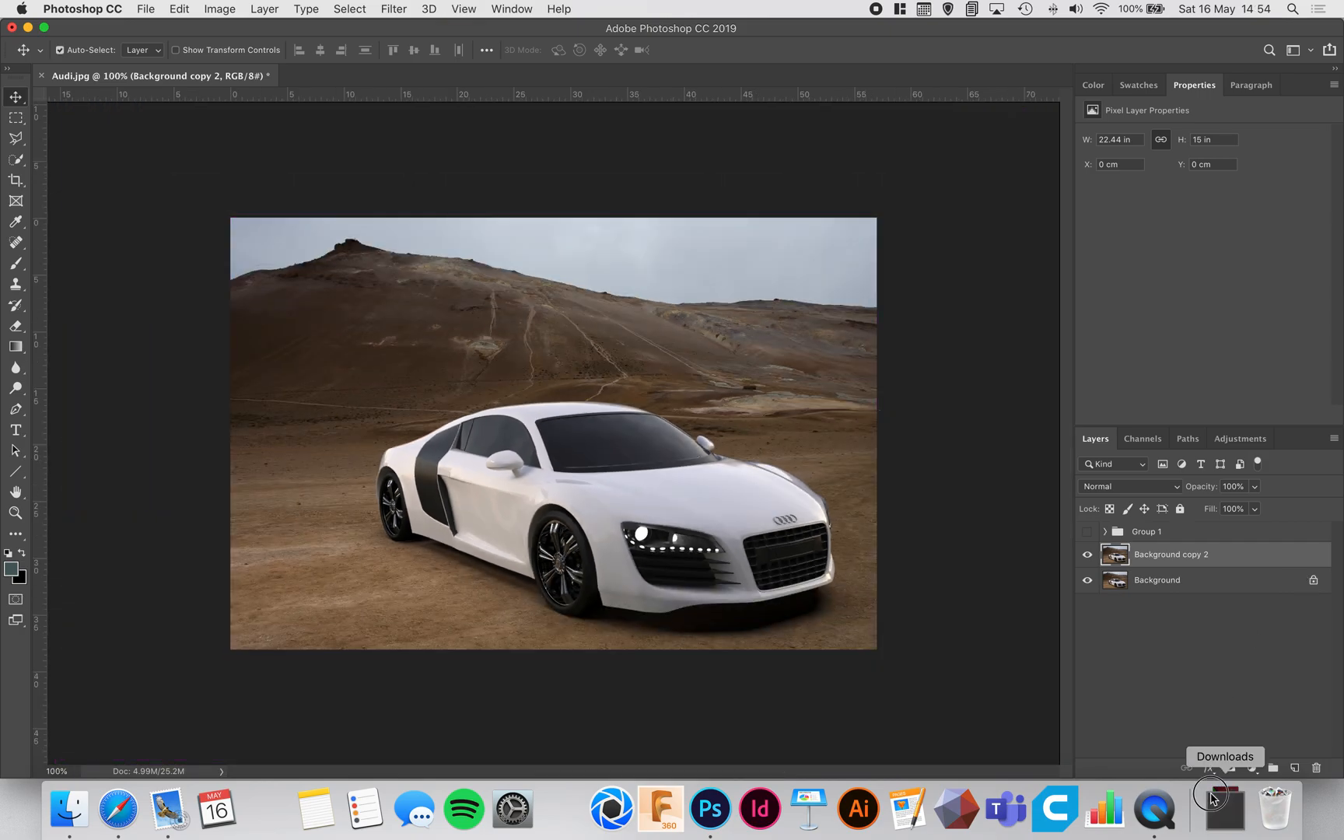
pyautogui.click(1225, 809)
pyautogui.moveTo(949, 598); pyautogui.dragTo(605, 351)
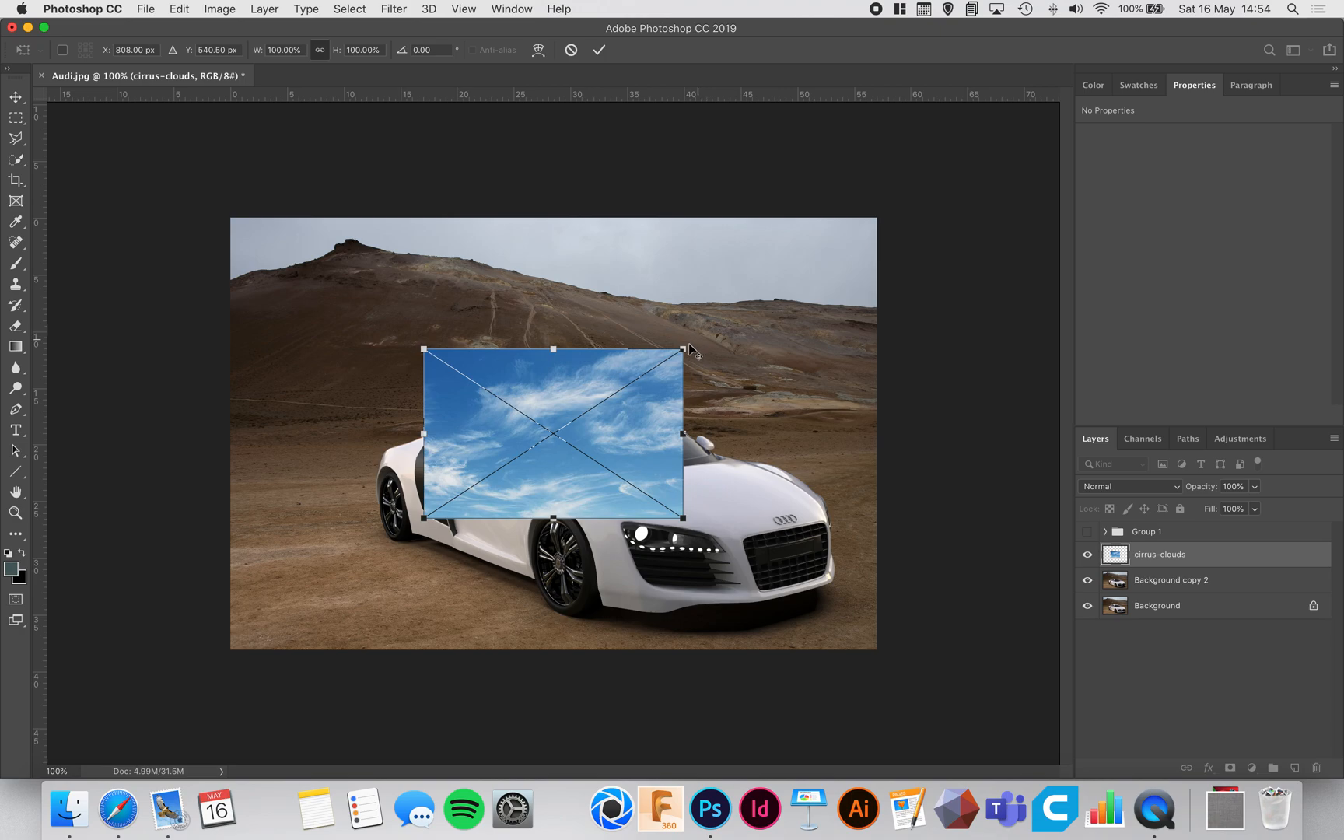
# Step: Scale the placed clouds to the full image width, about 57.54 cm, and position them over the upper part of the picture
pyautogui.moveTo(687, 344); pyautogui.dragTo(902, 248)
pyautogui.moveTo(722, 334); pyautogui.dragTo(724, 303)
pyautogui.press('Return')
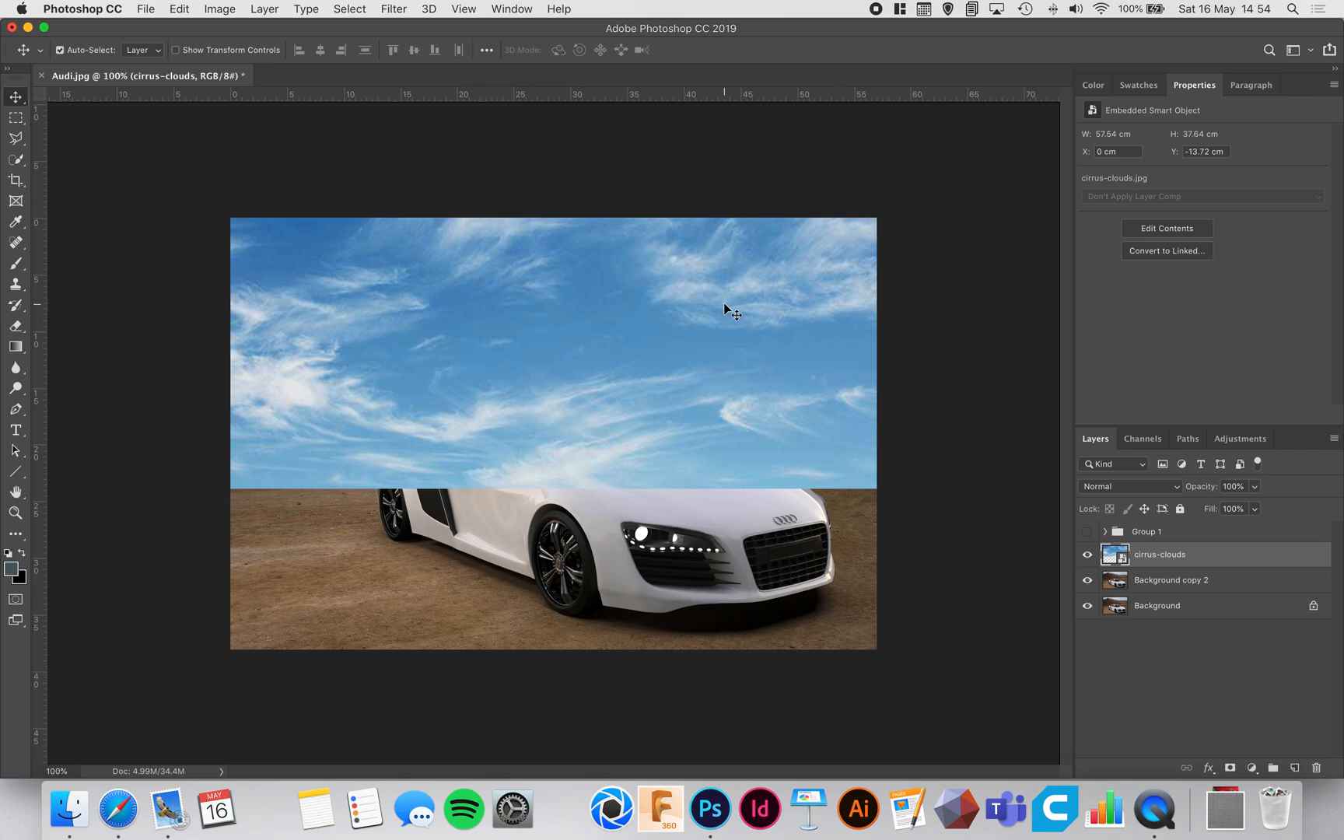
# Step: Hide the cirrus-clouds layer and select the grey sky on Background copy 2 with the Quick Selection tool
pyautogui.scroll(3, 724, 303)
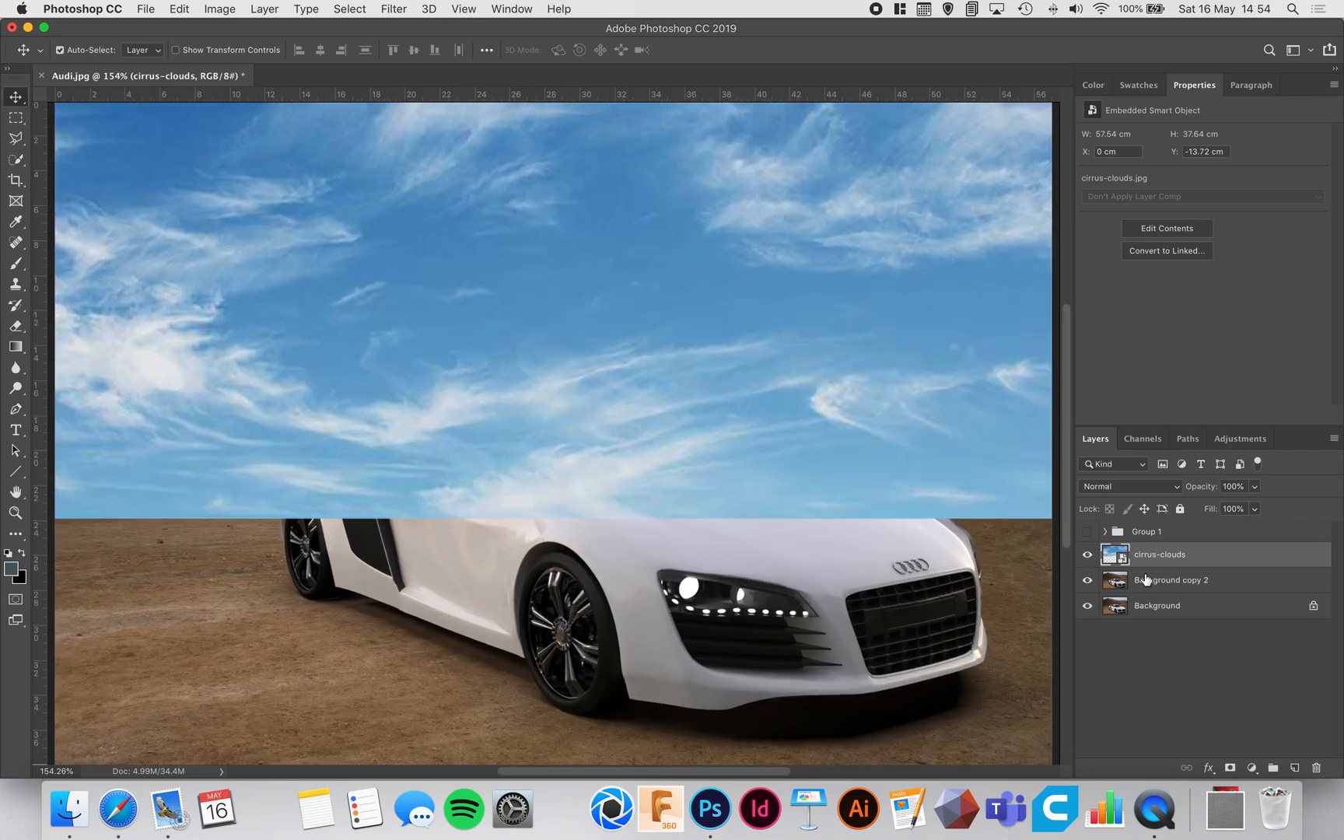
pyautogui.click(1088, 555)
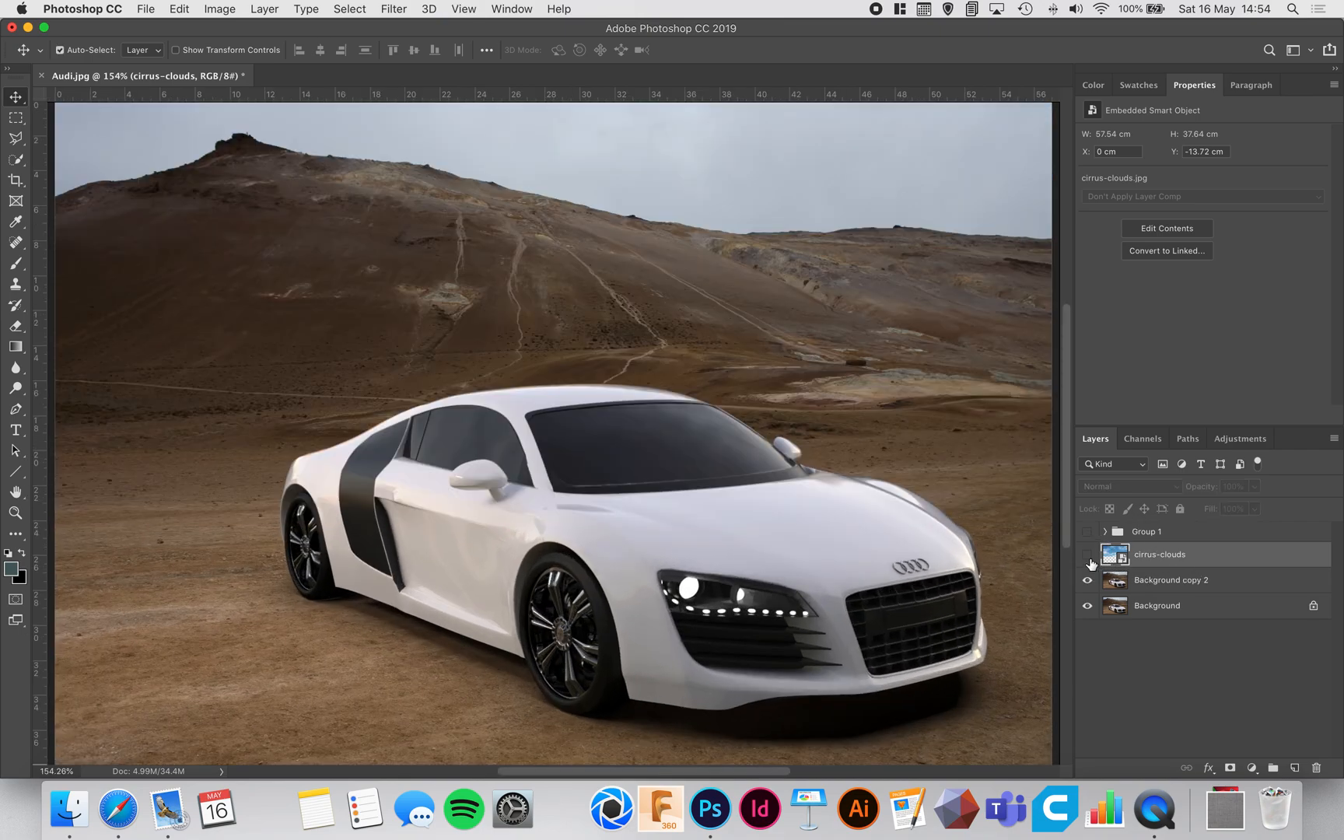
pyautogui.click(1167, 589)
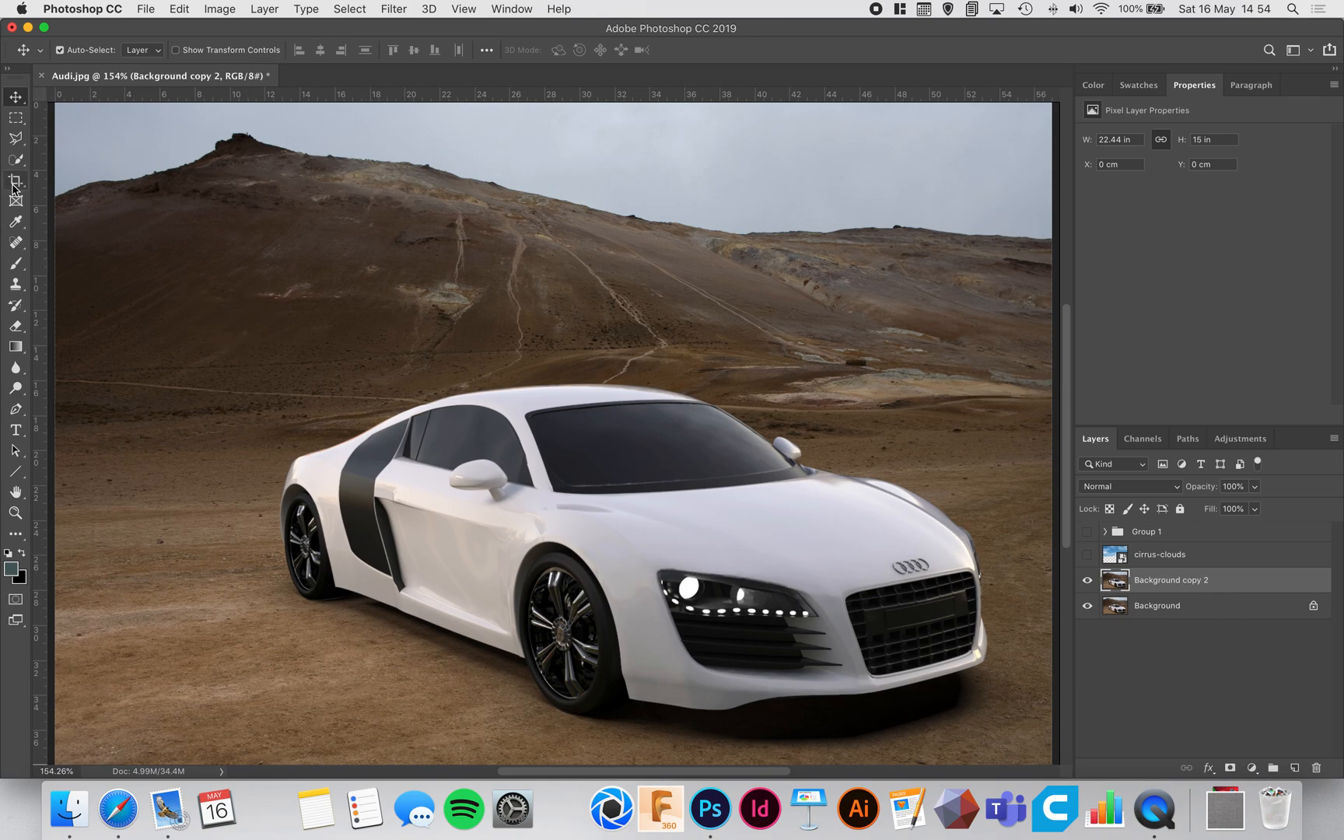
pyautogui.click(15, 159)
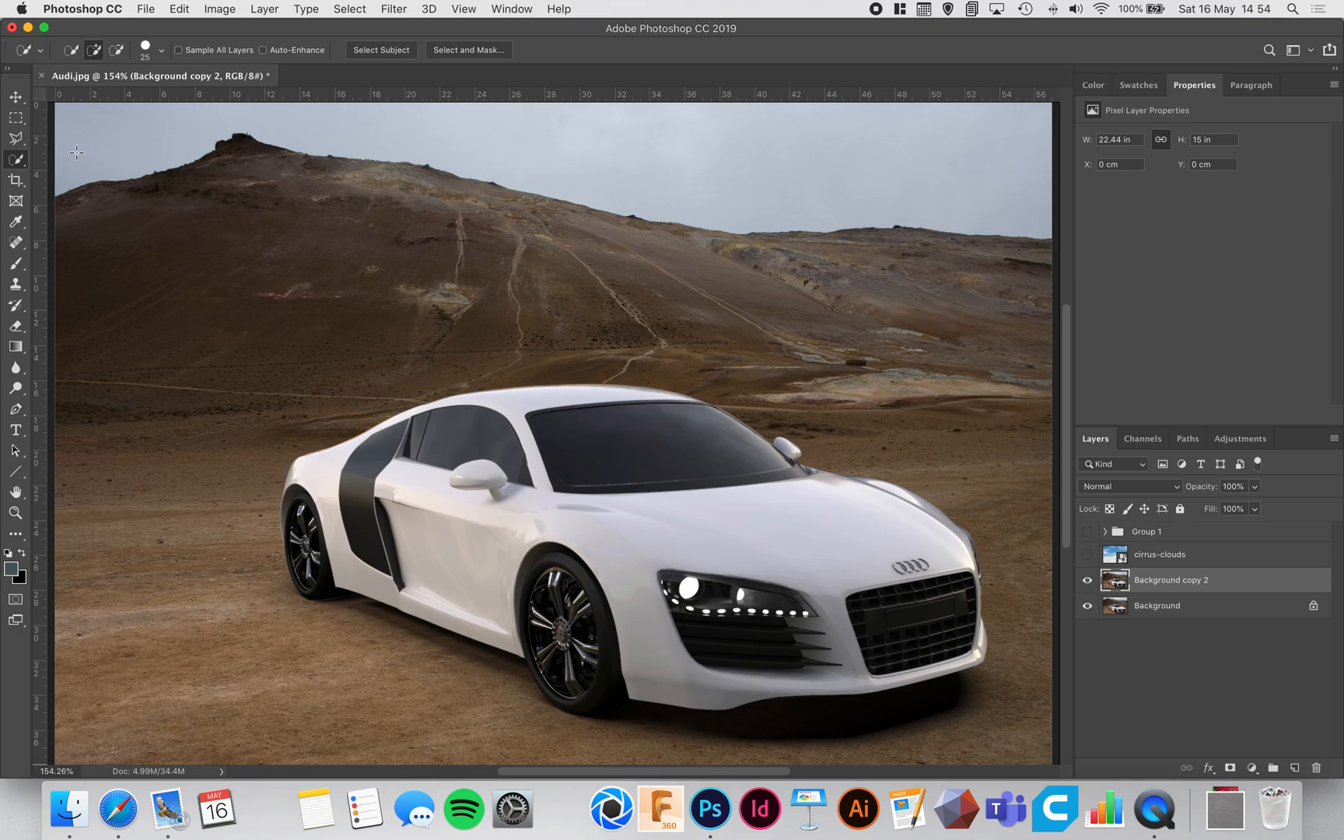
pyautogui.scroll(10, 755, 312)
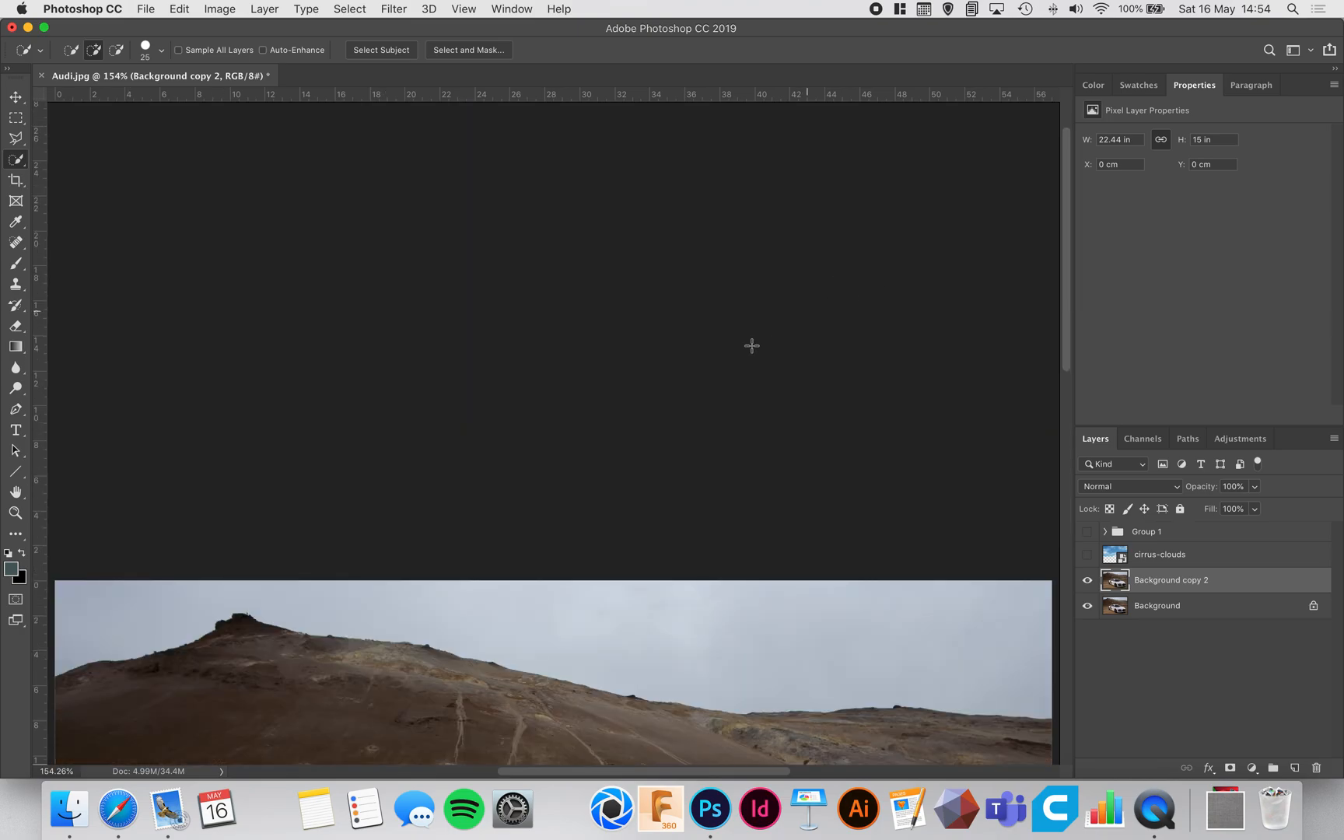
pyautogui.scroll(-6, 752, 344)
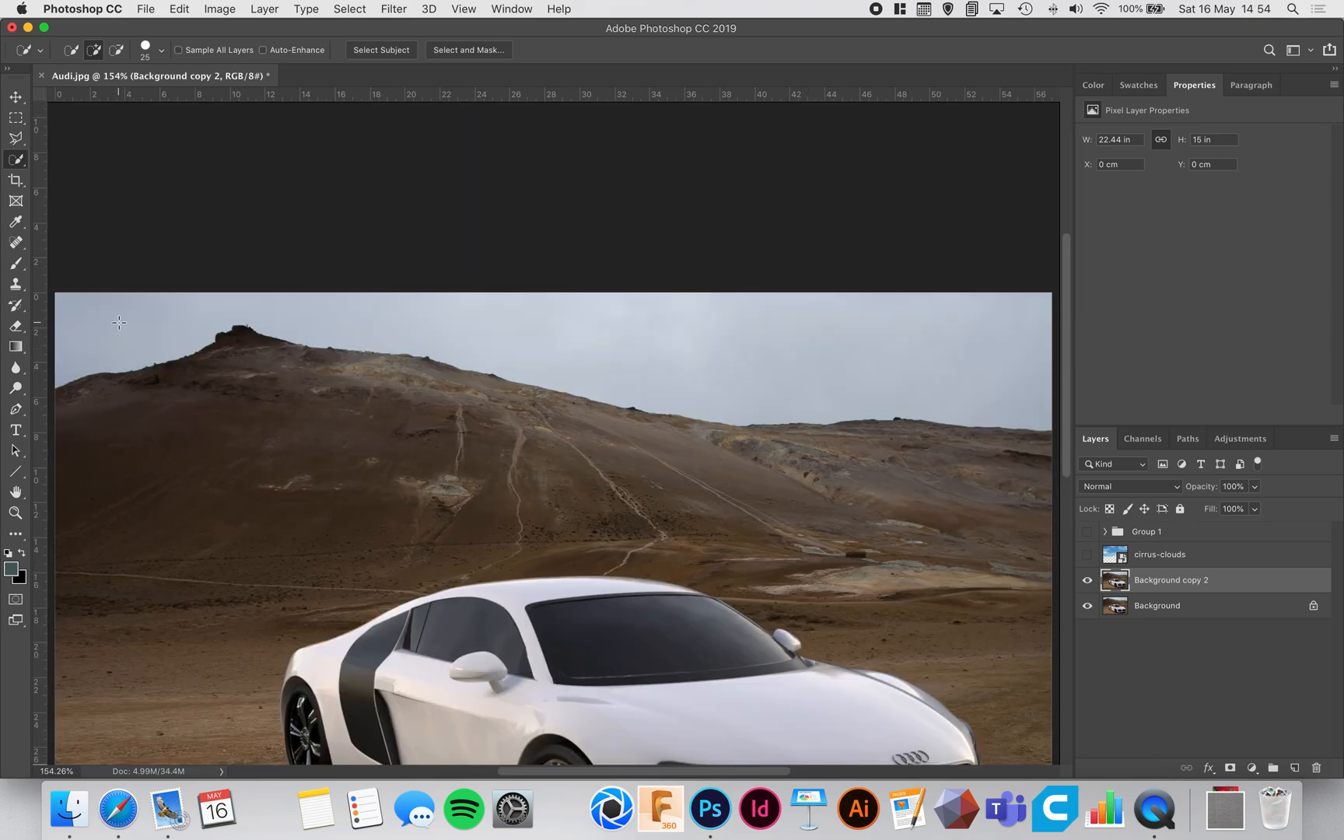
pyautogui.moveTo(86, 340)
pyautogui.mouseDown()
pyautogui.moveTo(220, 298)
pyautogui.moveTo(633, 324)
pyautogui.mouseUp()
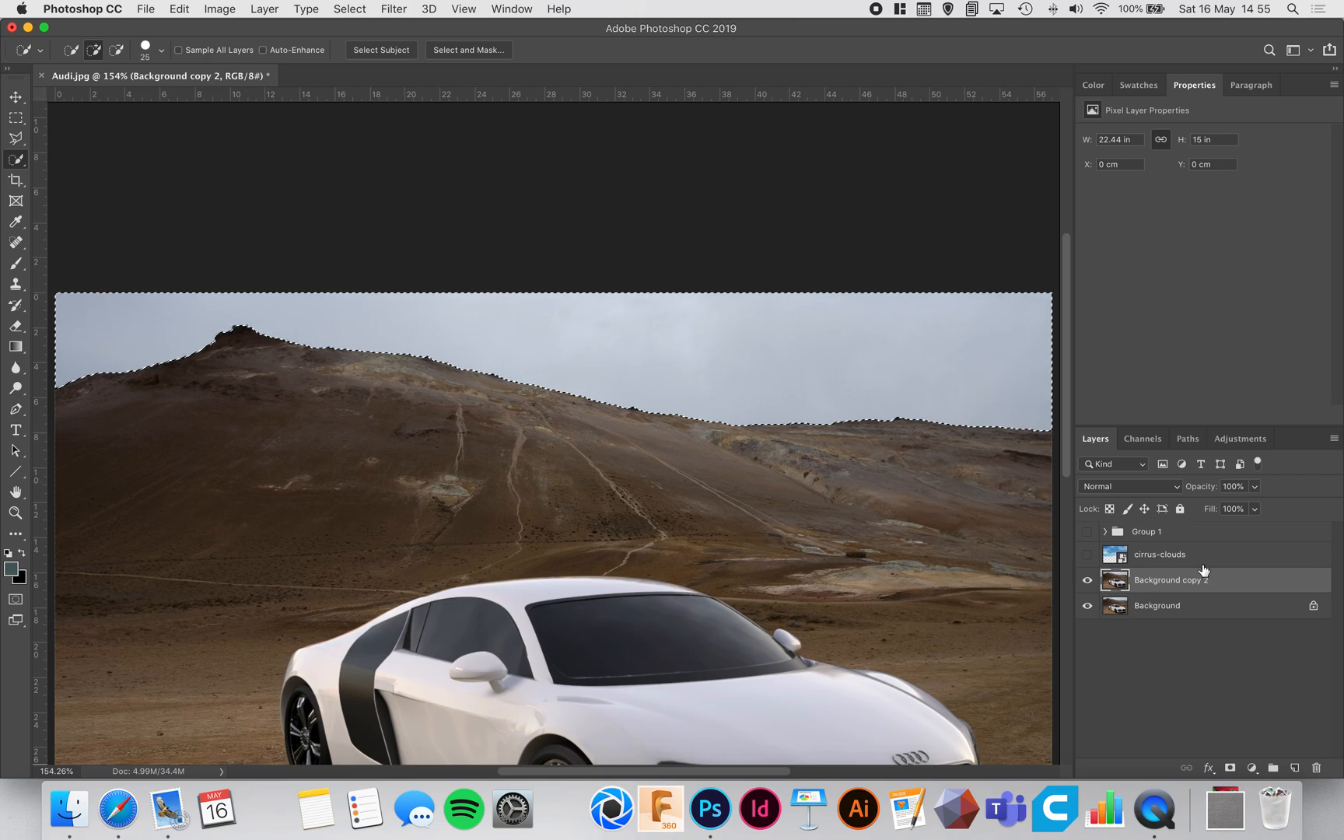
# Step: Show the cirrus-clouds layer again and add a layer mask to it from the sky selection
pyautogui.click(1088, 554)
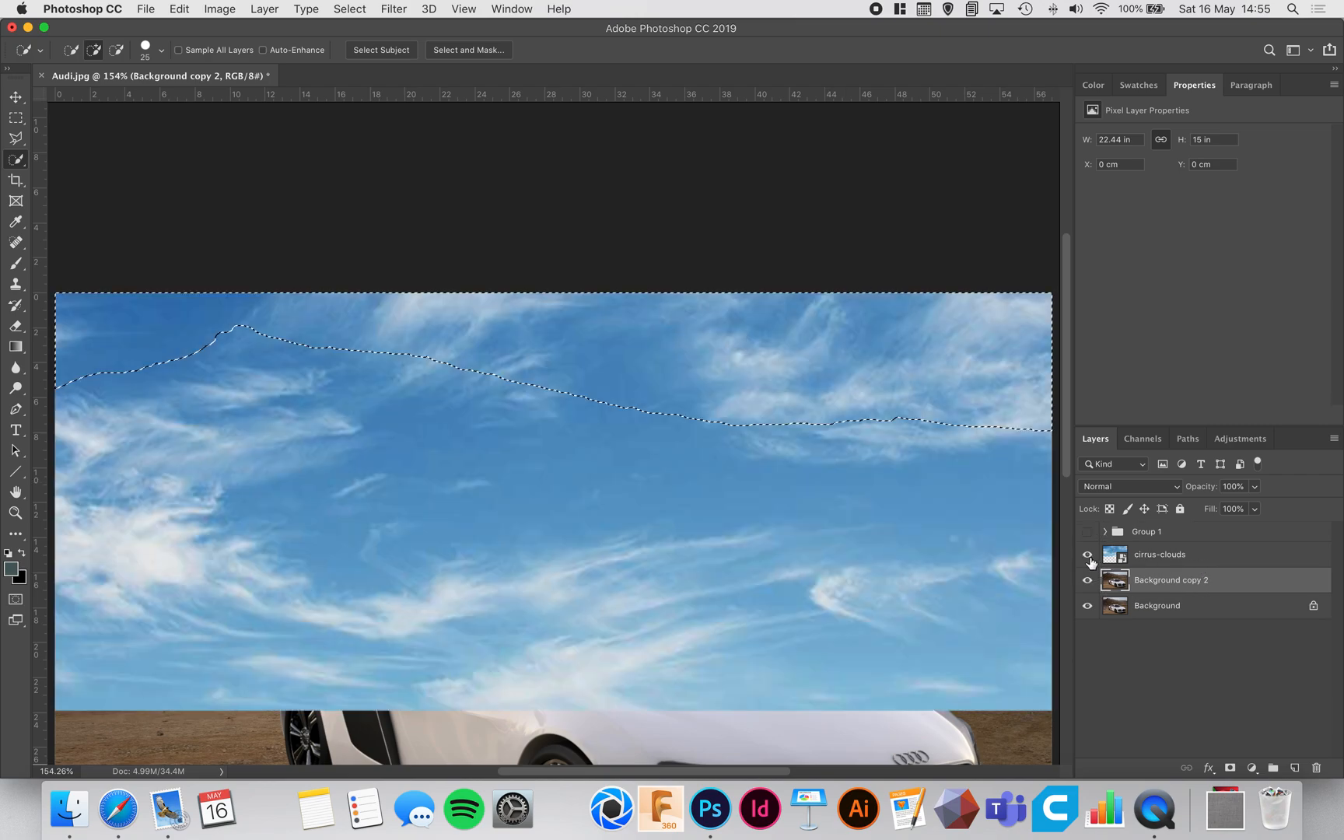
pyautogui.click(1161, 557)
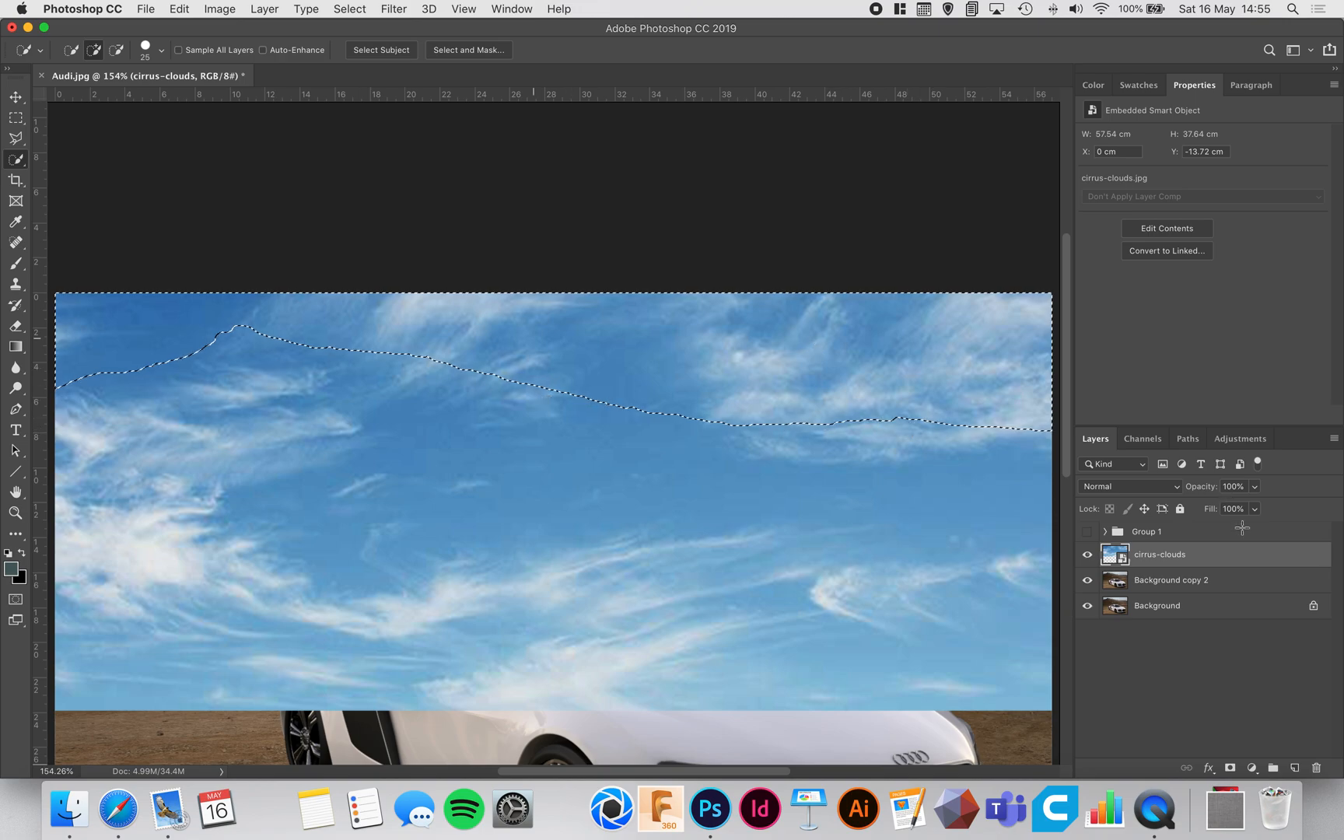
pyautogui.click(1230, 769)
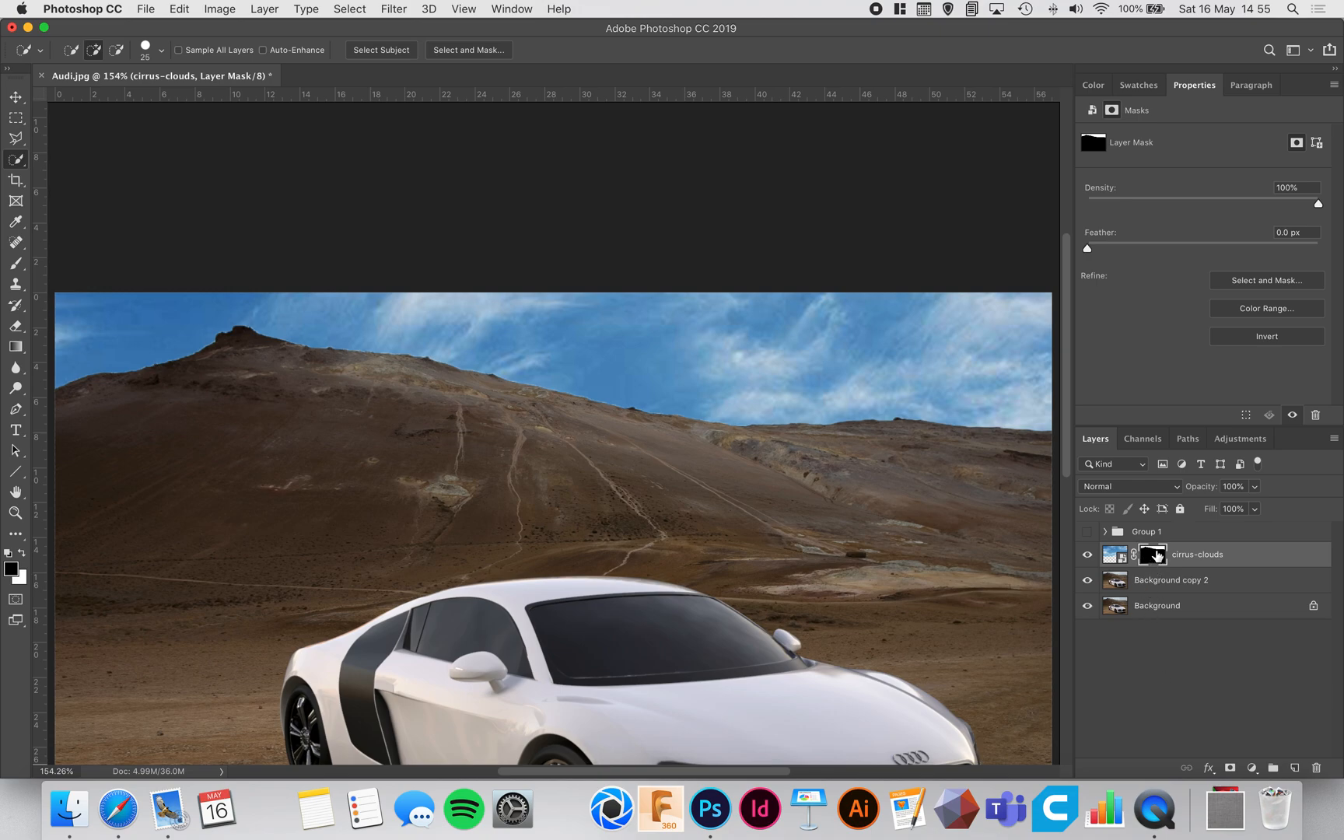
# Step: Disable the cirrus-clouds layer mask to view the unmasked clouds, and enable it again
pyautogui.click(1120, 554)
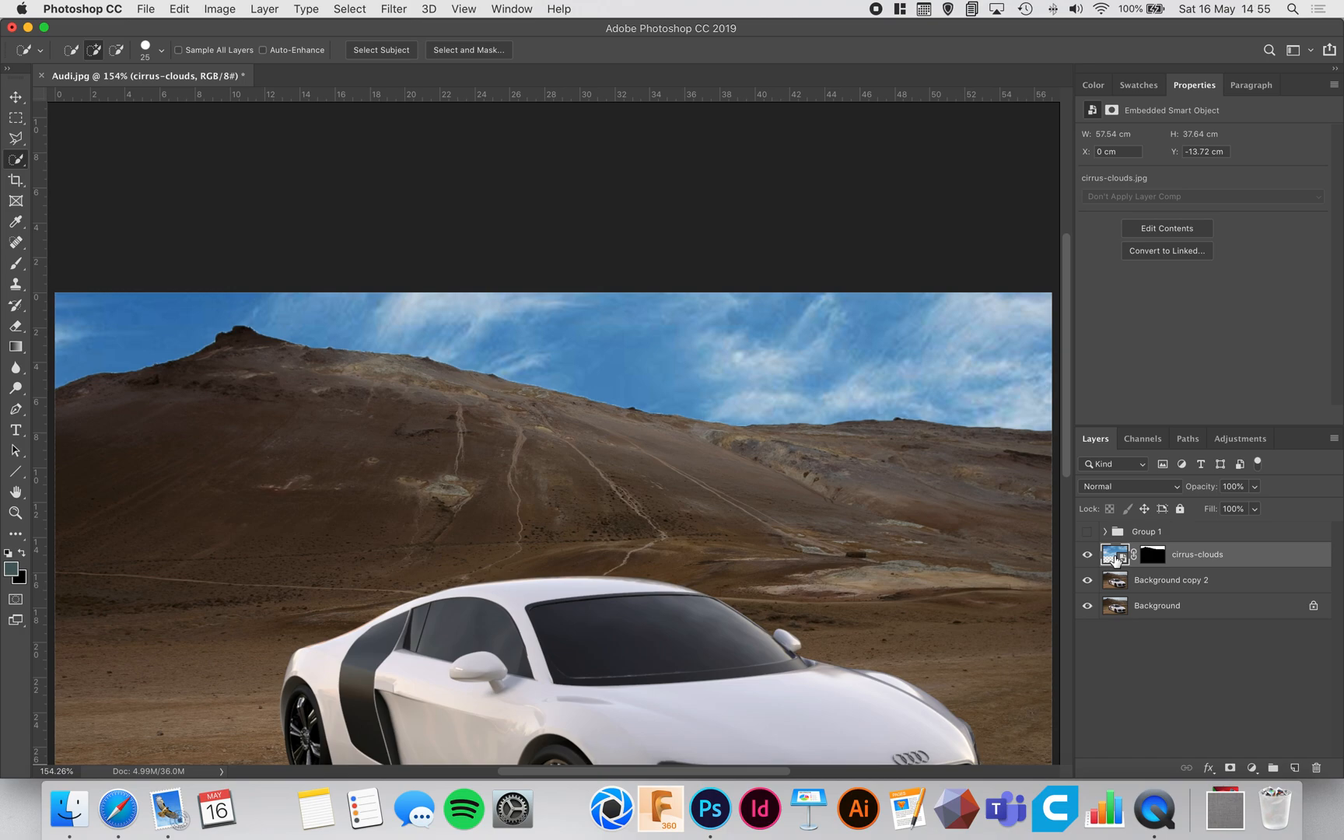
pyautogui.click(1159, 557)
pyautogui.rightClick(1159, 559)
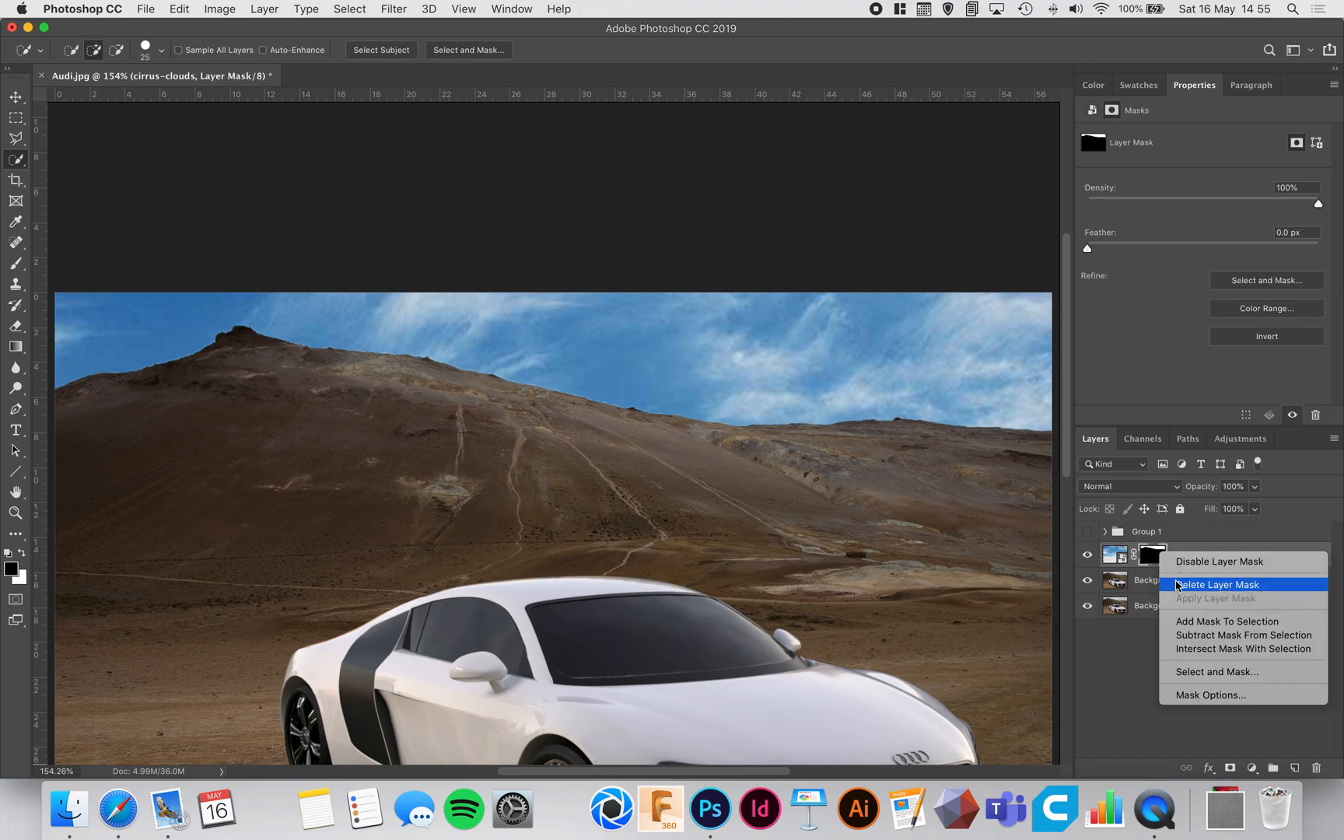
pyautogui.click(1179, 560)
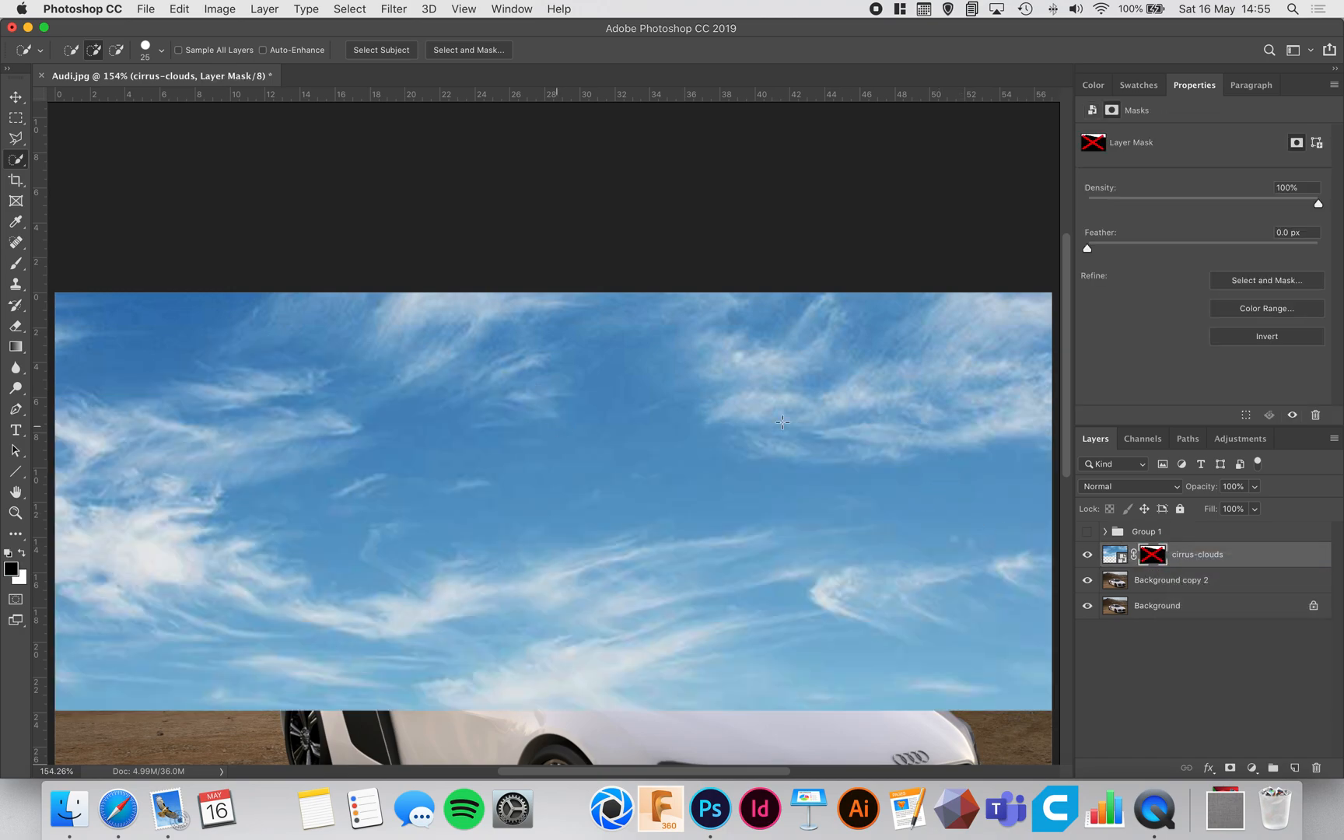
pyautogui.rightClick(1142, 556)
pyautogui.click(1152, 560)
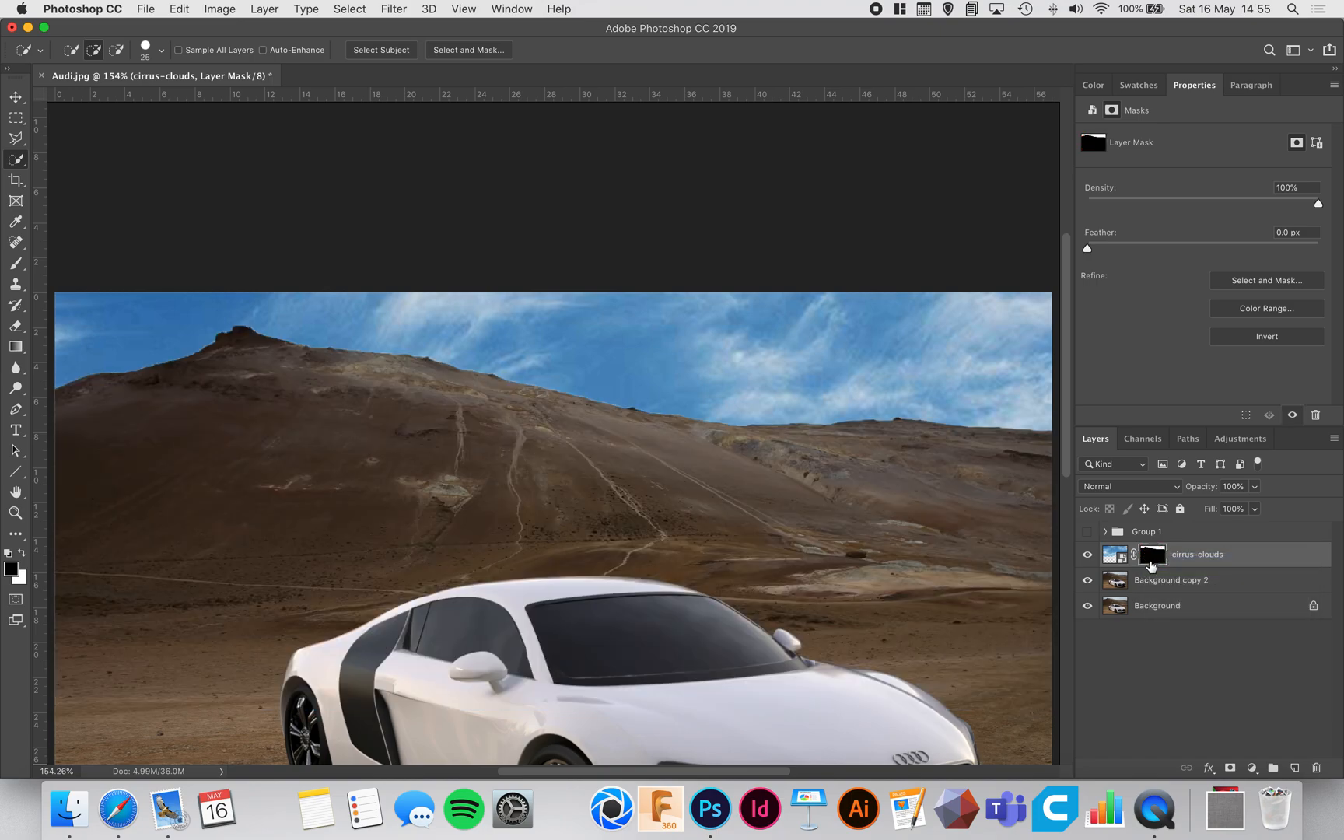
# Step: Change the cirrus-clouds layer's blend mode to Overlay
pyautogui.click(1116, 556)
pyautogui.press('super+0')
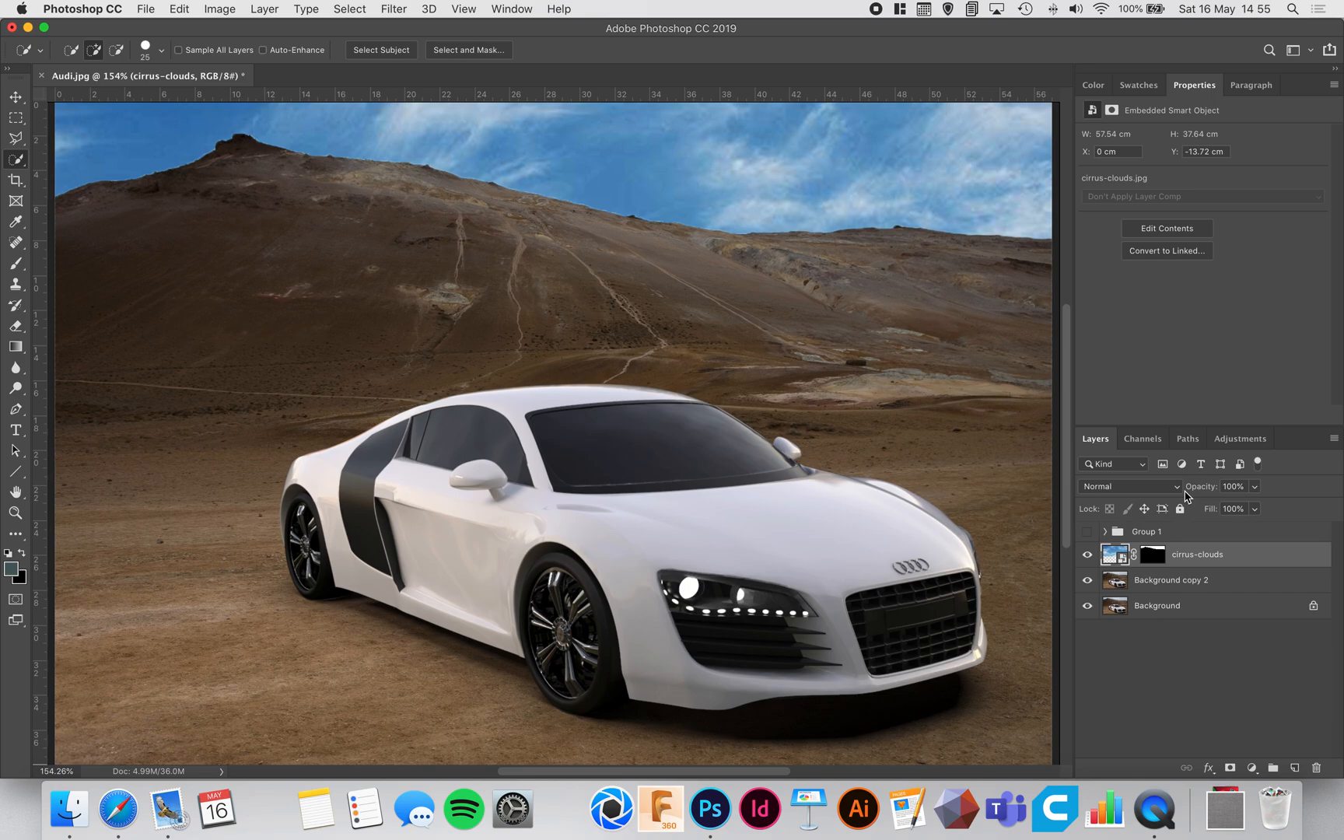
pyautogui.click(1169, 489)
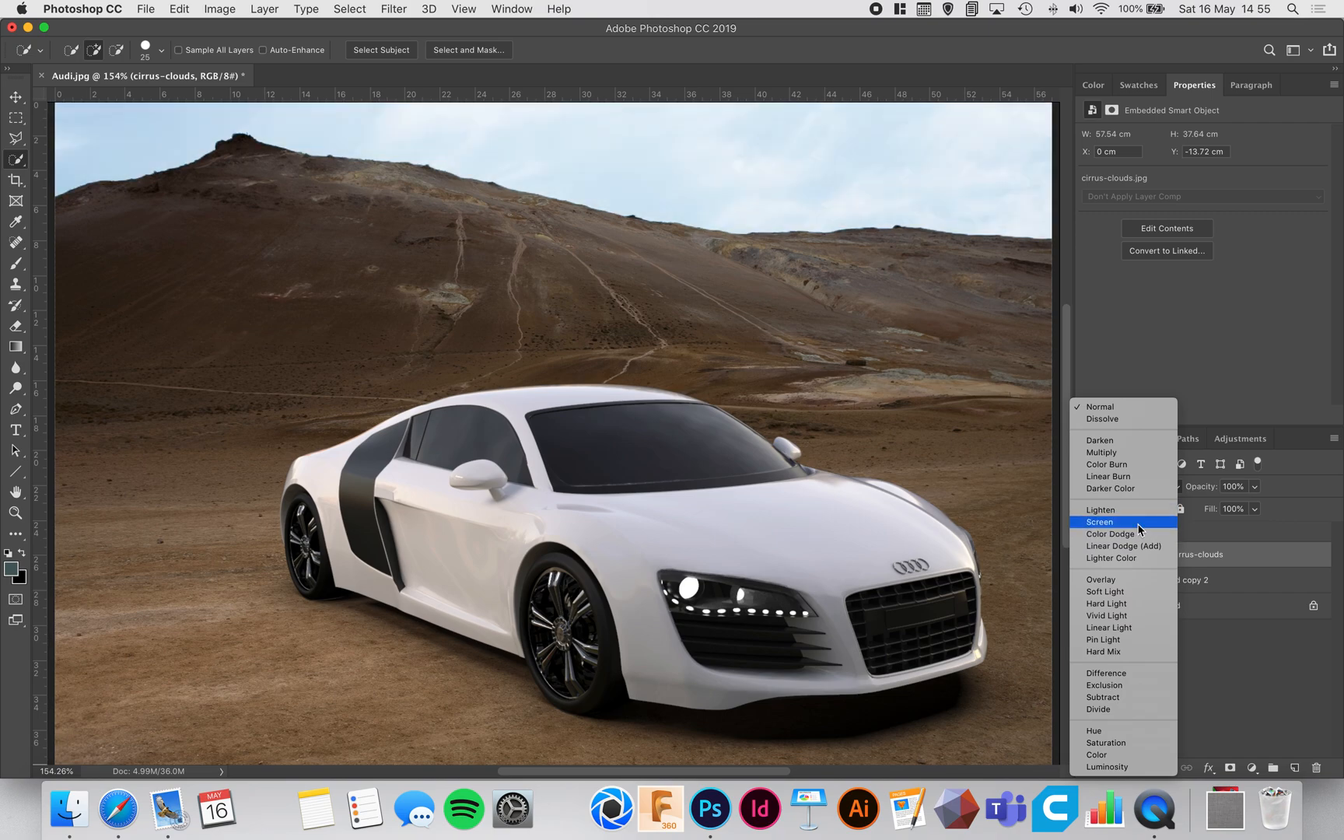
pyautogui.click(1136, 580)
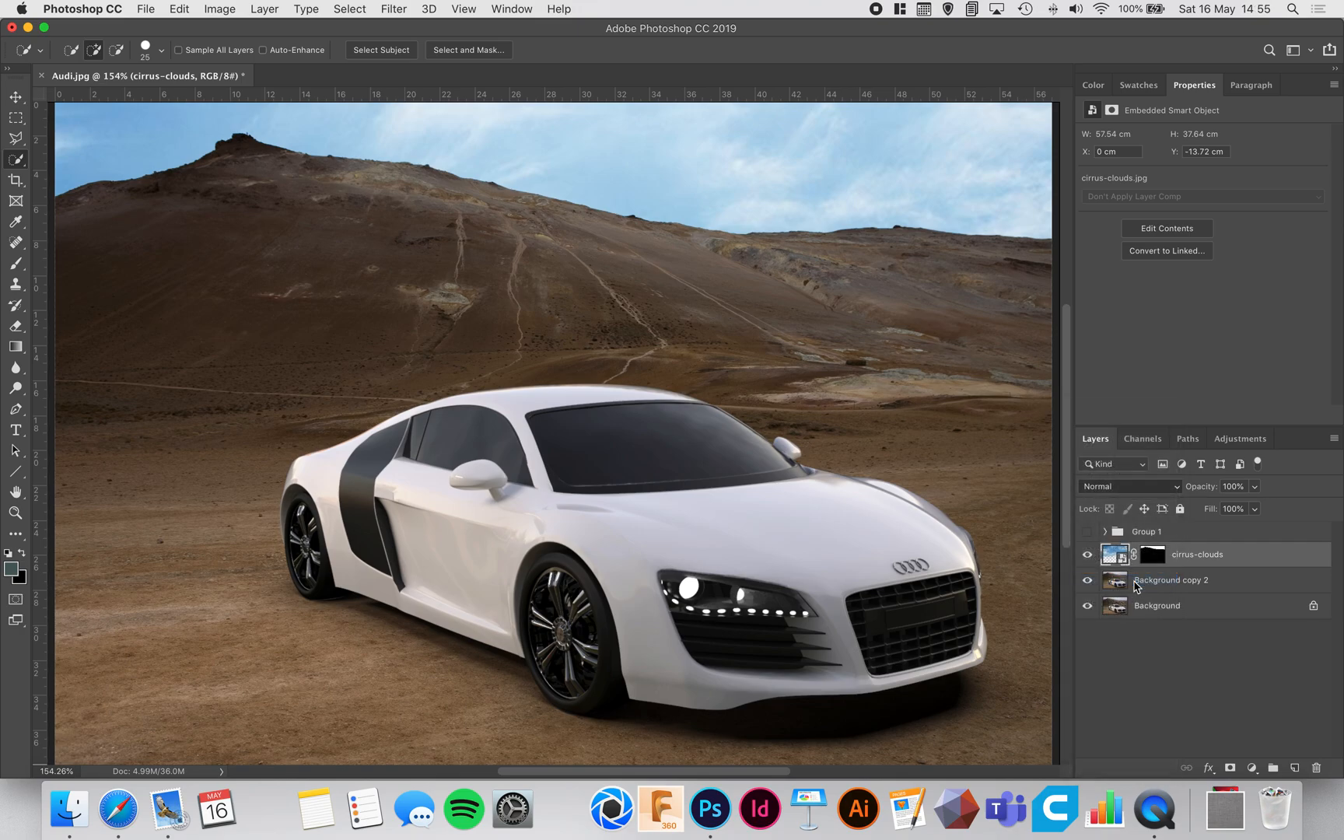
pyautogui.press('super+minus')
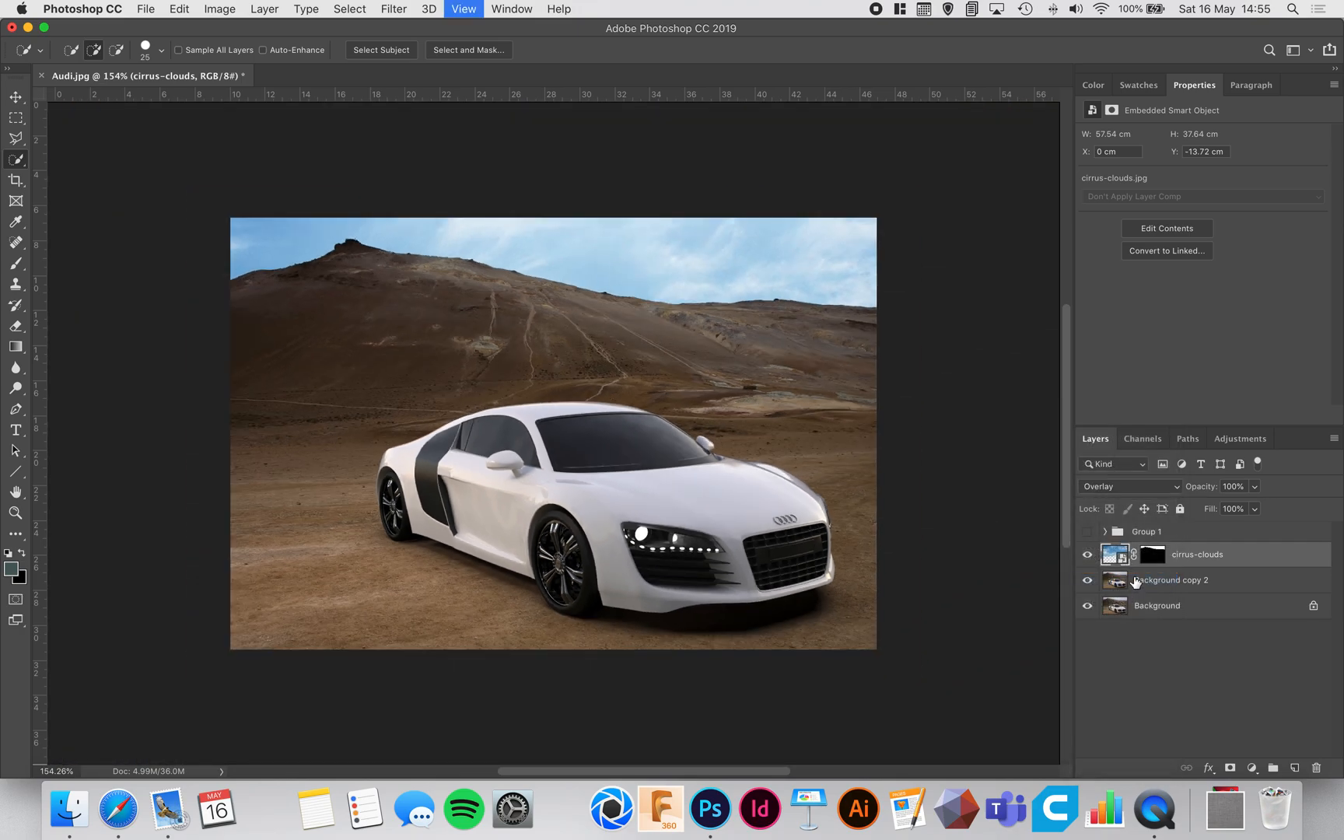
pyautogui.press('super+plus')
pyautogui.press('super+minus')
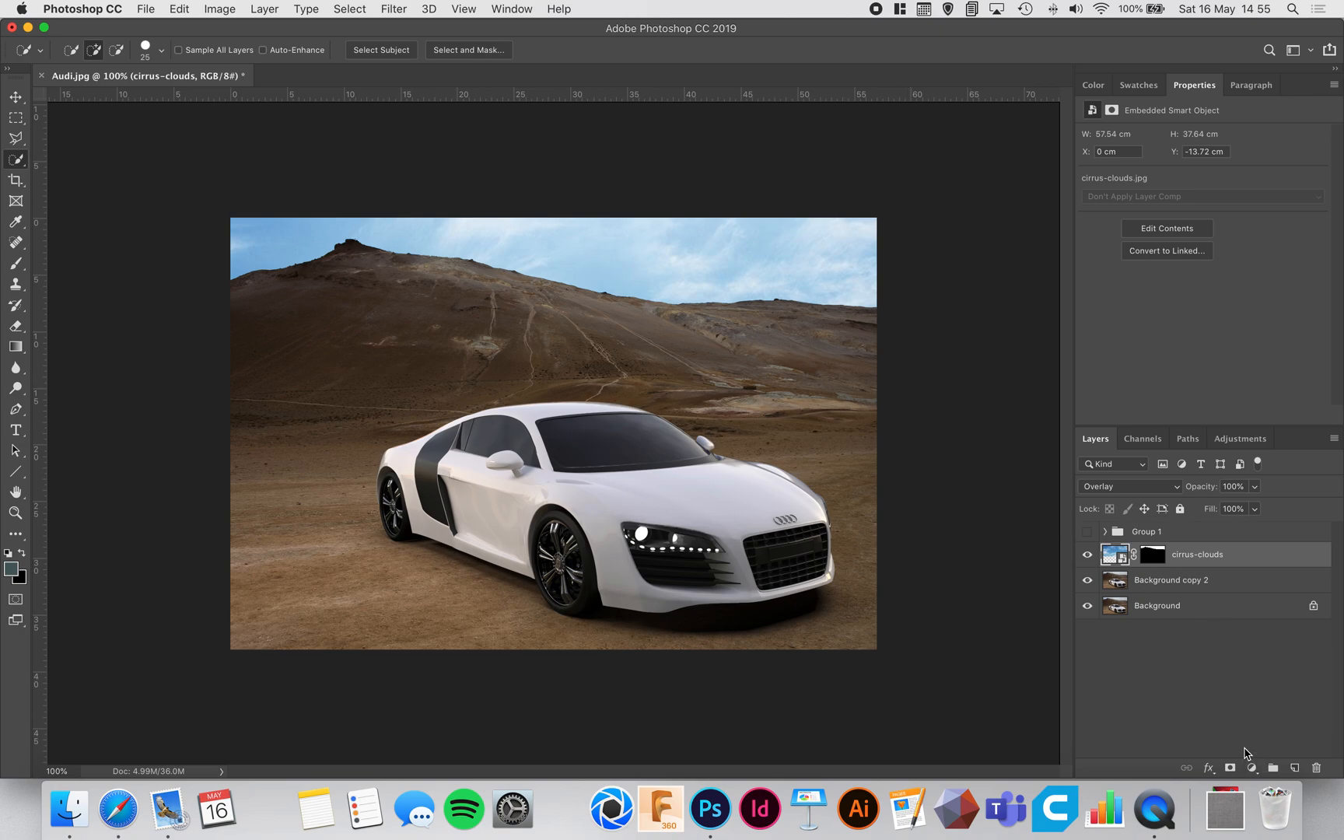
# Step: Add a Hue/Saturation adjustment clipped to the cirrus-clouds layer and set its saturation to -22
pyautogui.click(1252, 768)
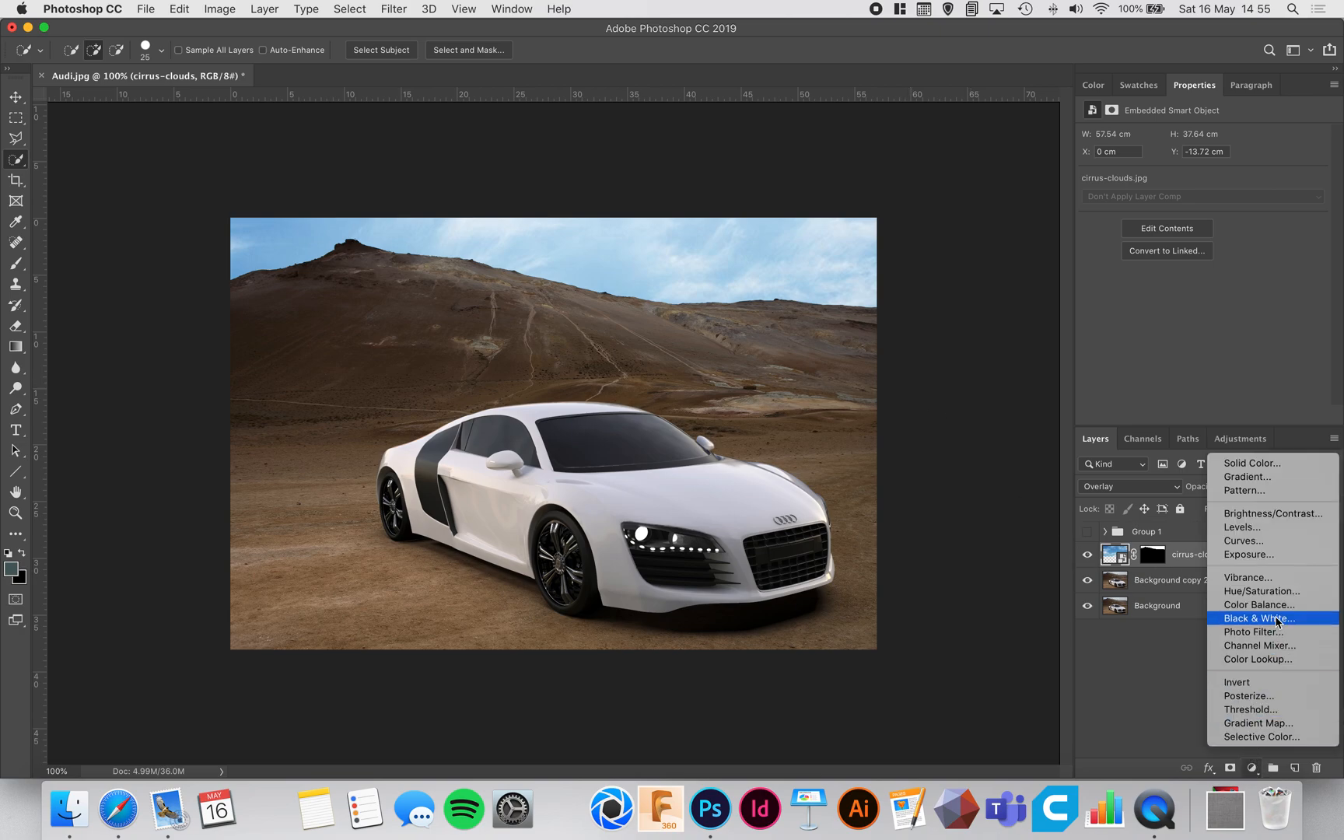
pyautogui.click(1283, 593)
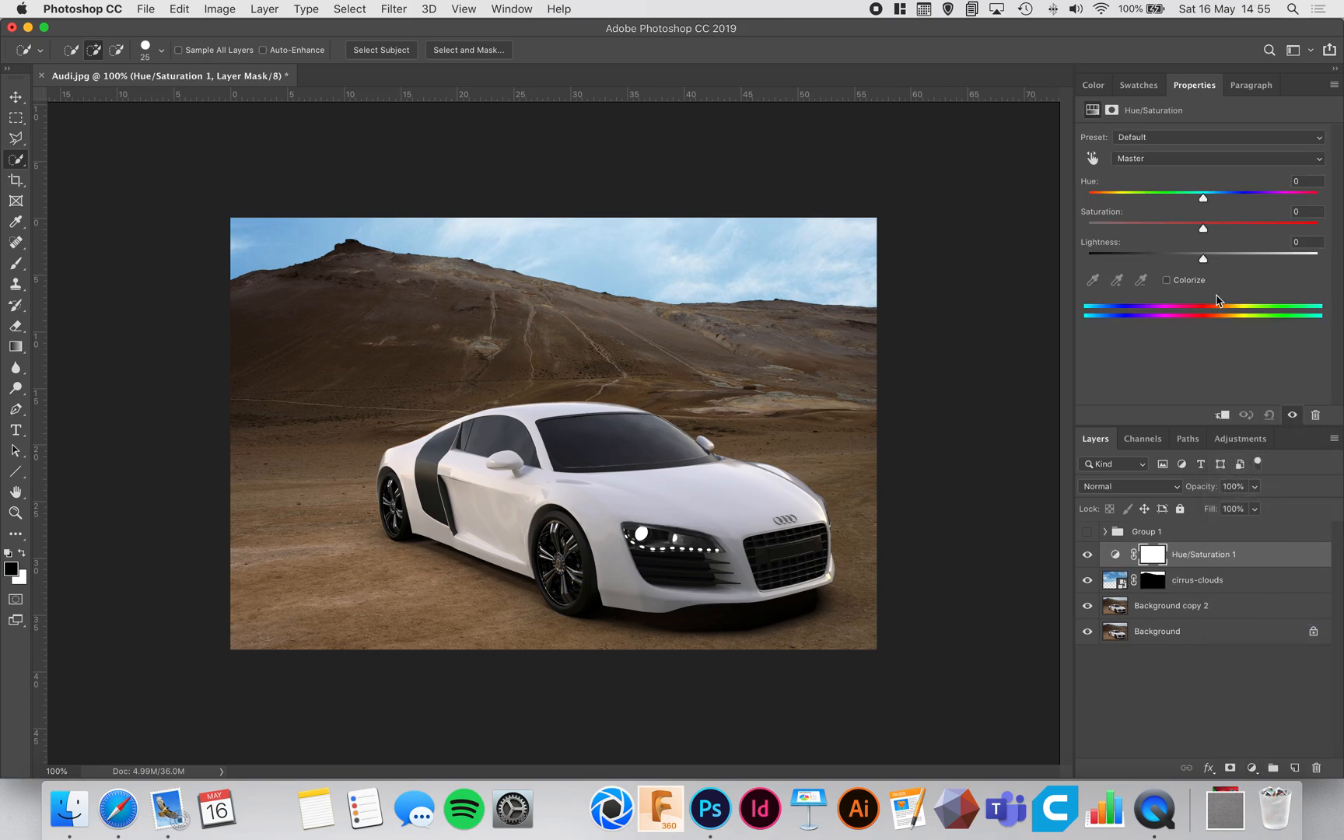
pyautogui.rightClick(1258, 552)
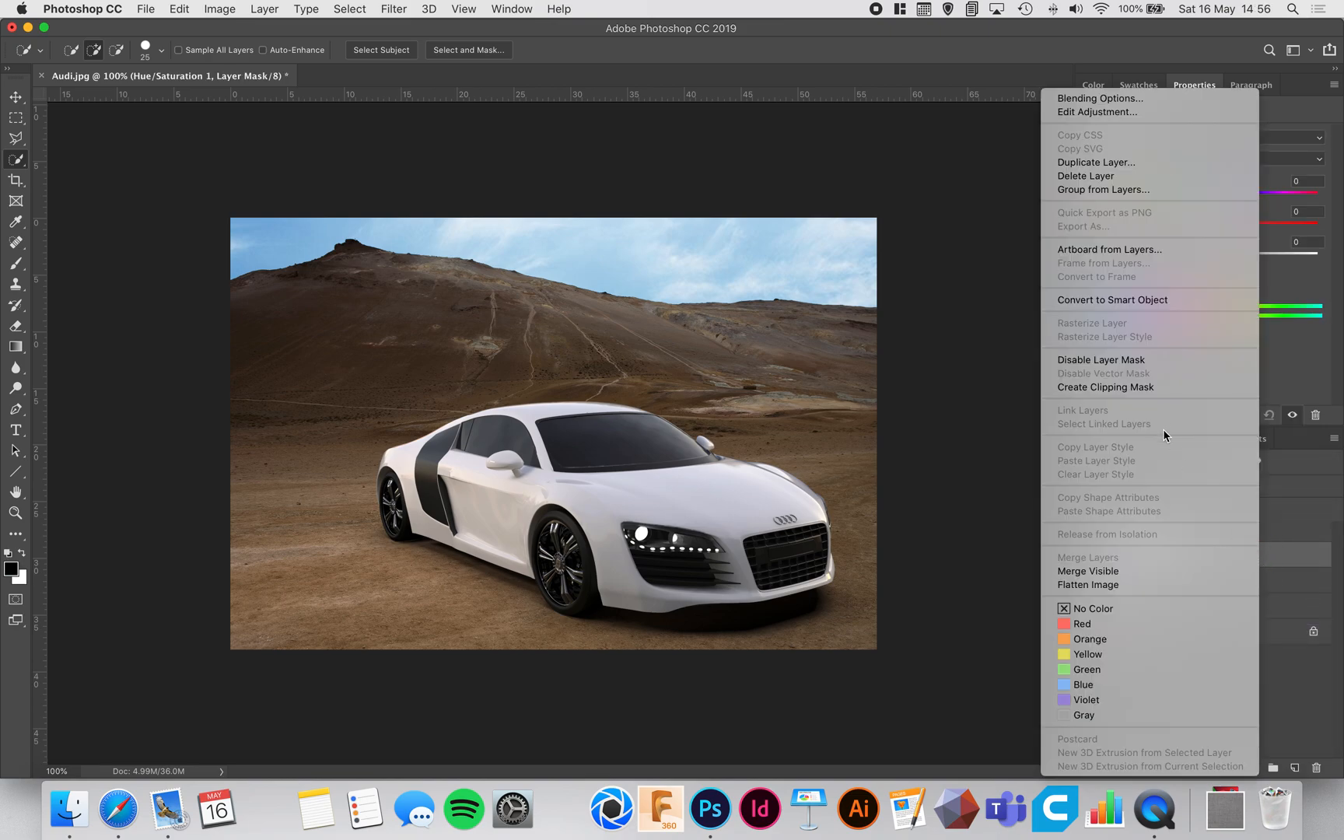
pyautogui.click(1222, 414)
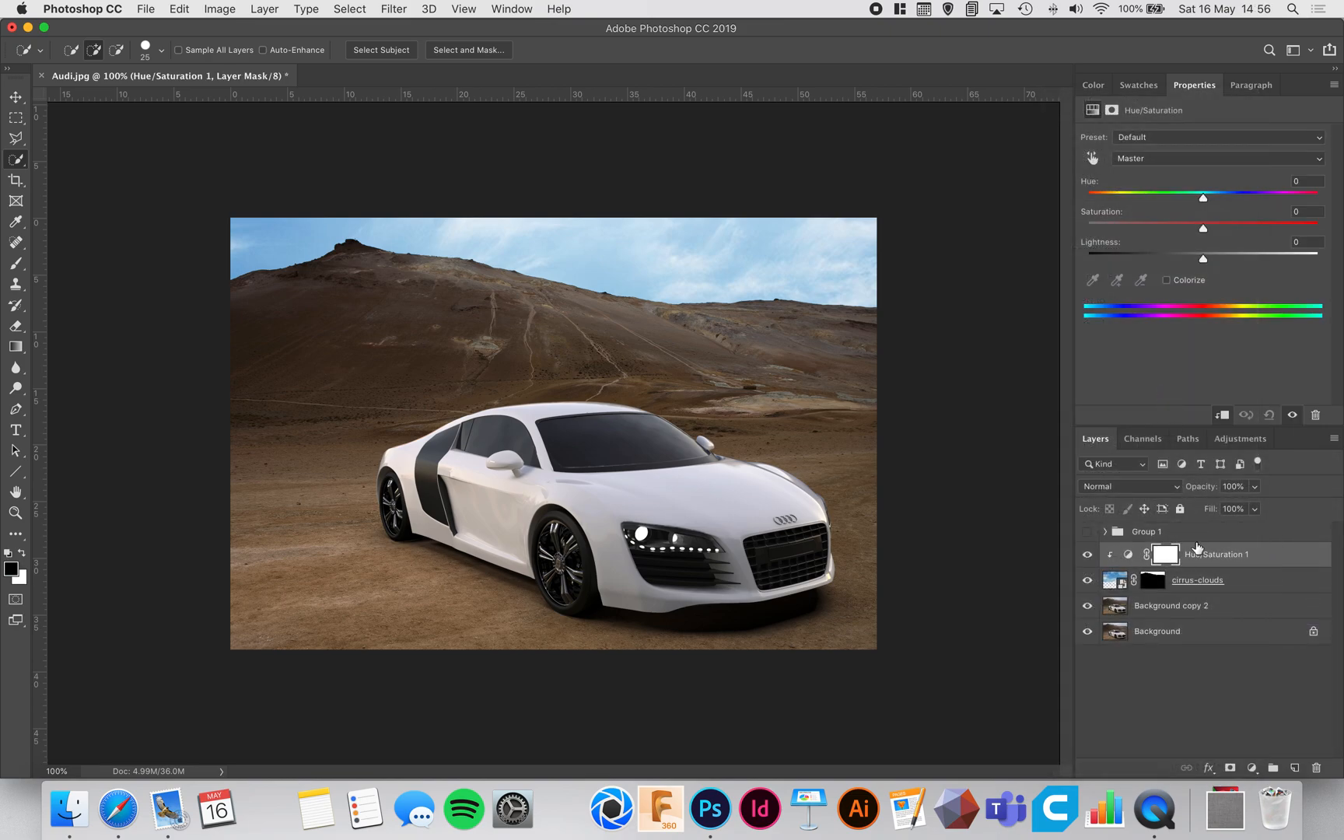
pyautogui.moveTo(1204, 233)
pyautogui.mouseDown()
pyautogui.moveTo(1115, 229)
pyautogui.moveTo(1339, 242)
pyautogui.moveTo(1009, 240)
pyautogui.moveTo(1335, 261)
pyautogui.moveTo(975, 261)
pyautogui.moveTo(1303, 245)
pyautogui.moveTo(1178, 237)
pyautogui.mouseUp()
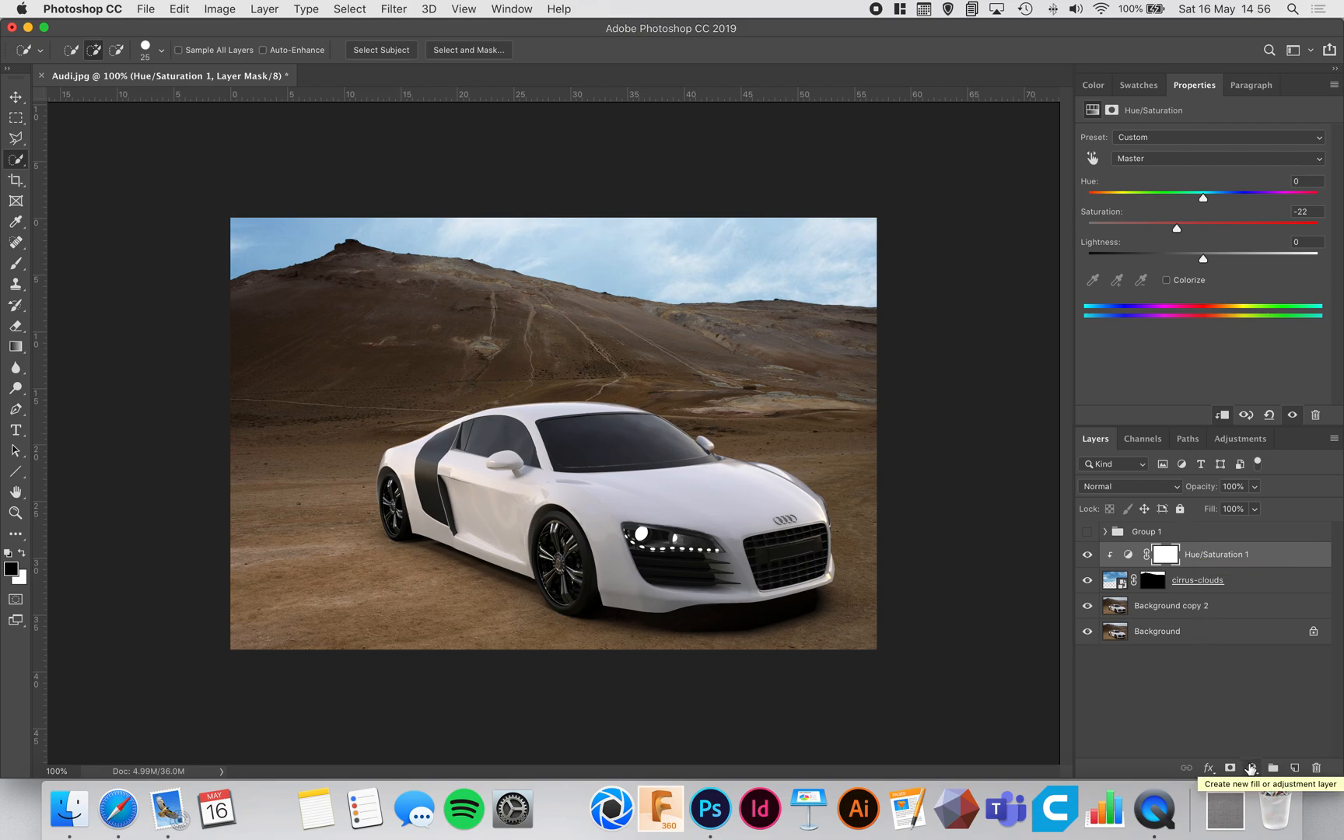
# Step: Add a Levels adjustment clipped to the clouds, with input levels of 56, 0.96 and 218
pyautogui.click(1250, 768)
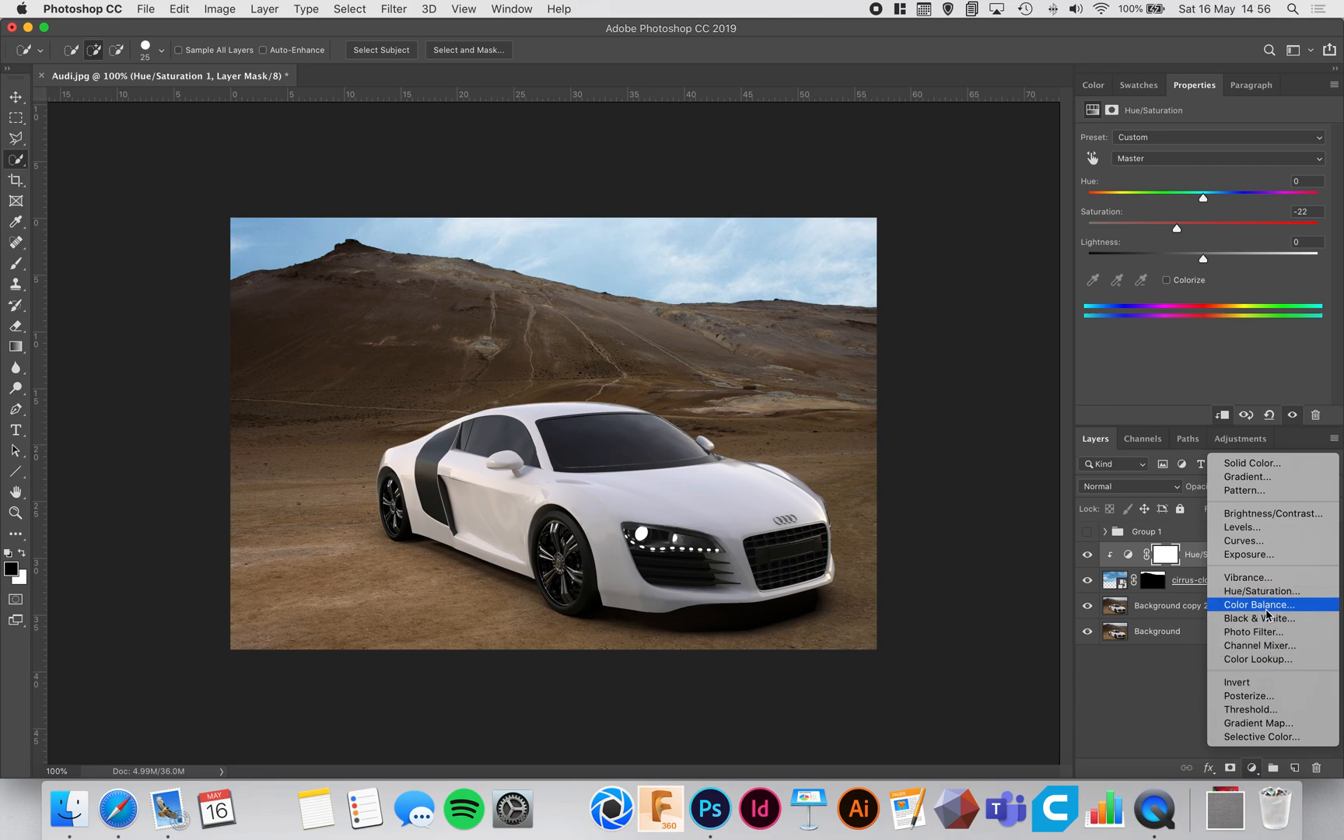
pyautogui.click(1268, 528)
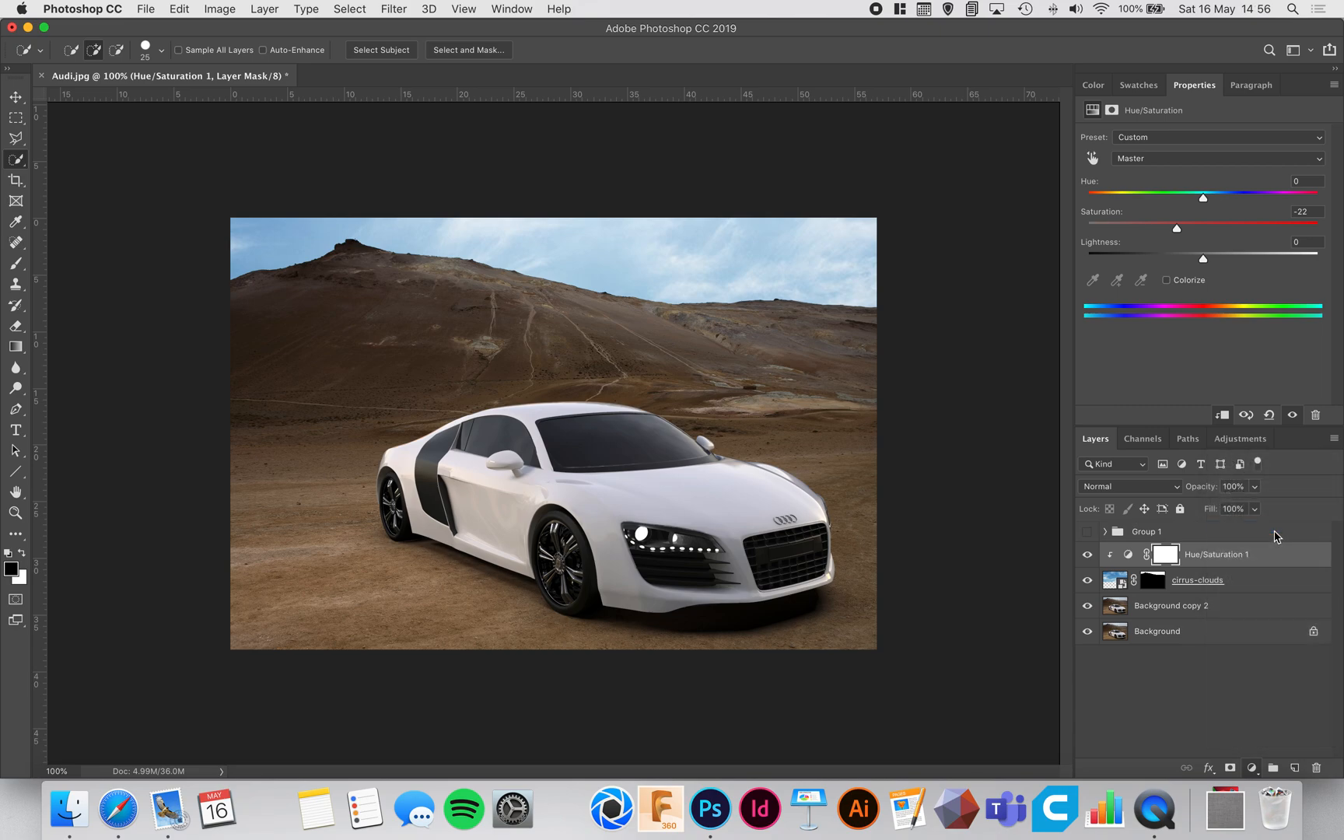
pyautogui.rightClick(1217, 564)
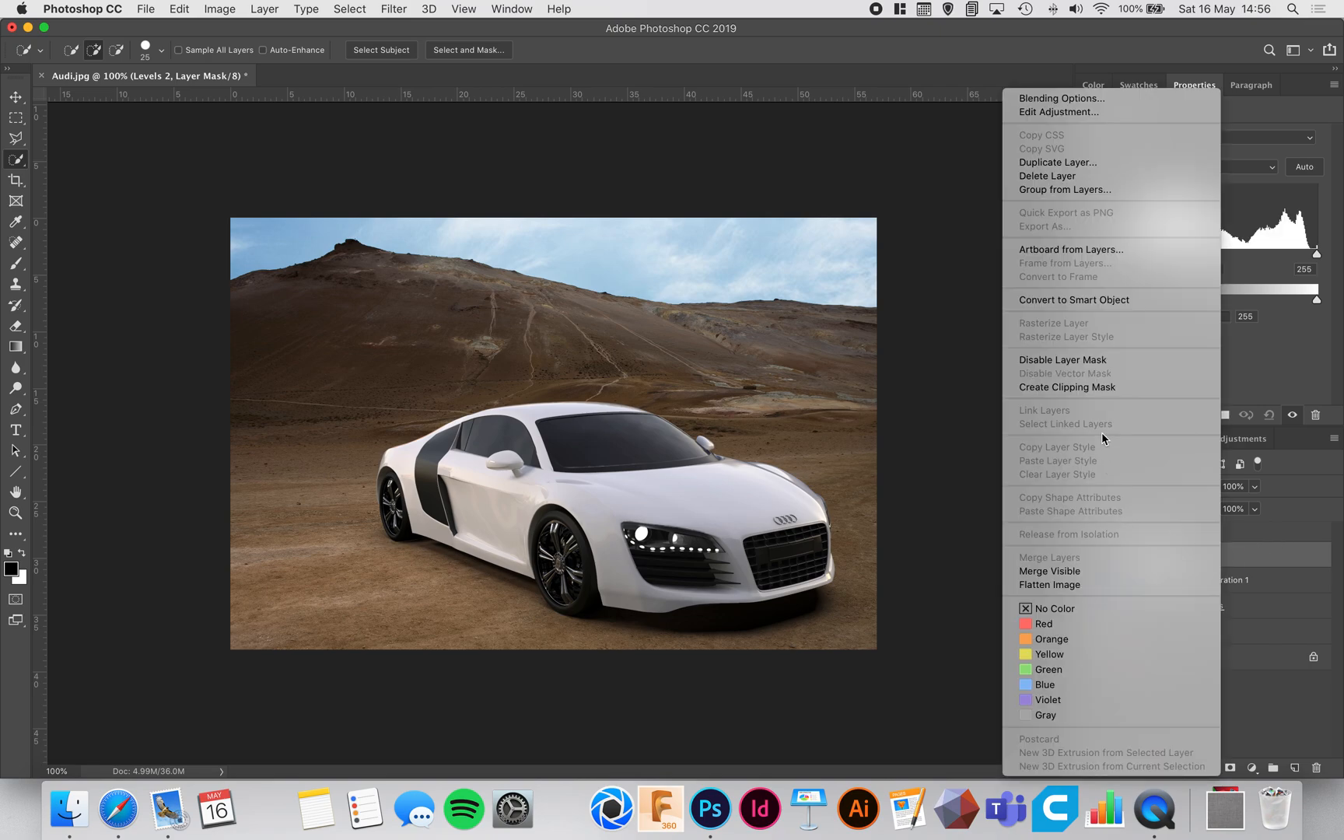
pyautogui.click(1089, 387)
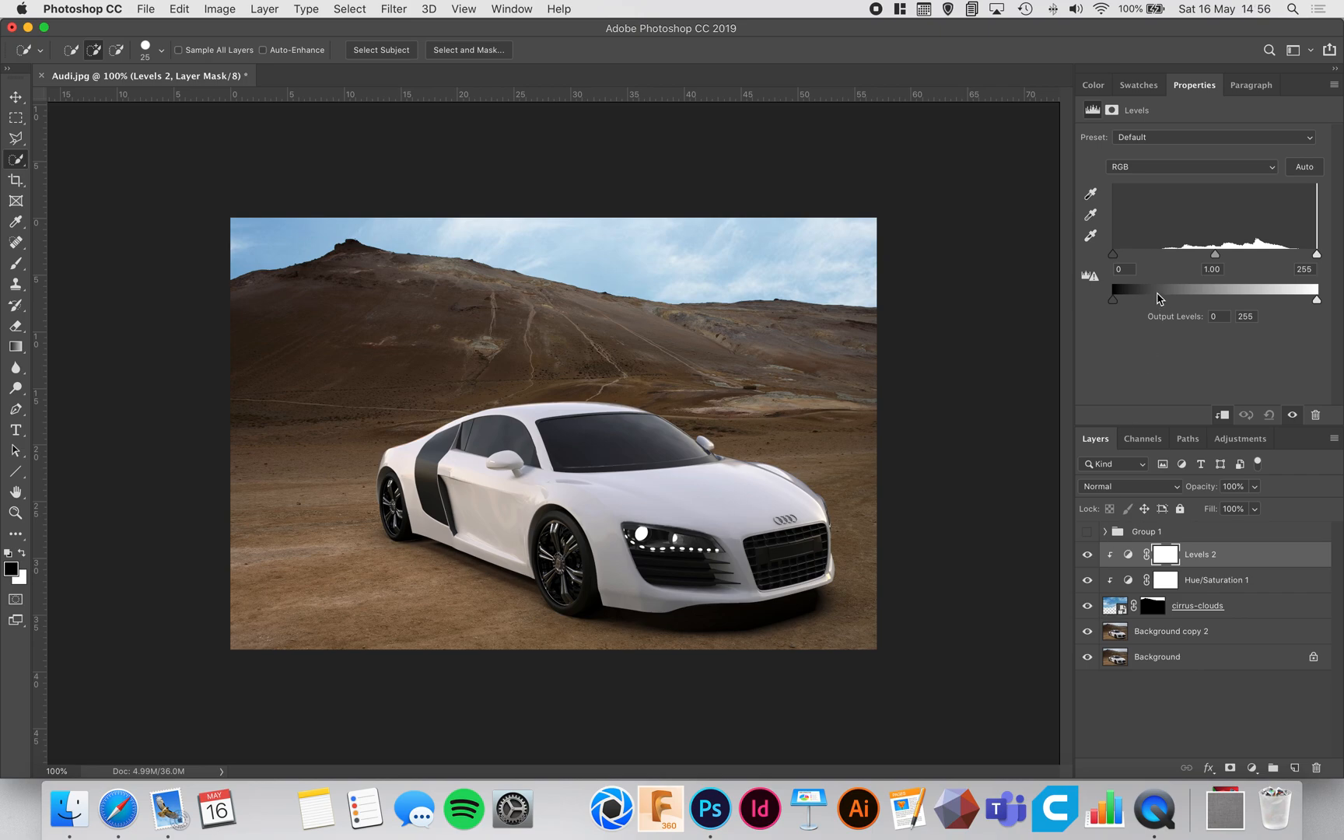
pyautogui.moveTo(1115, 256); pyautogui.dragTo(1150, 261)
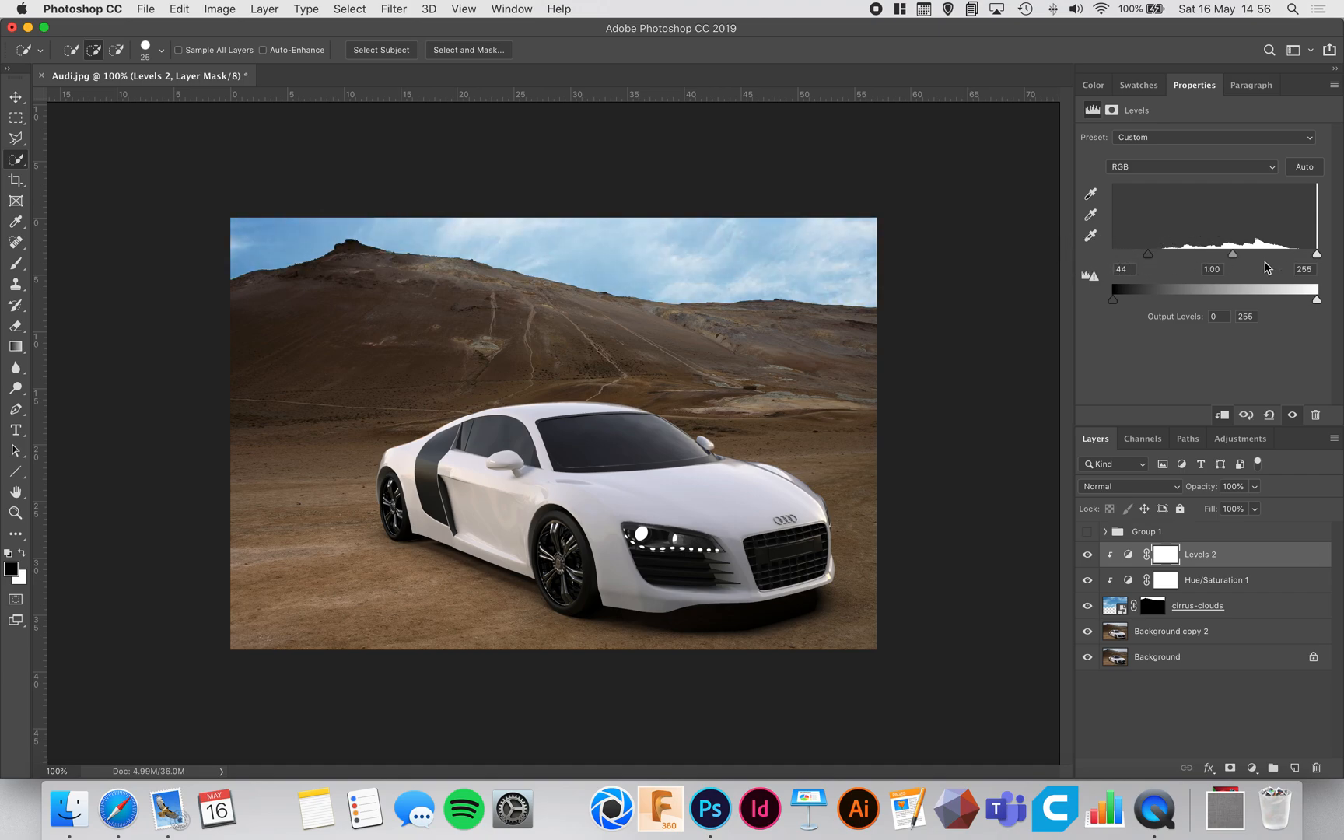
pyautogui.moveTo(1319, 261); pyautogui.dragTo(1281, 259)
# Step: Lower the saturation of the clouds' Hue/Saturation adjustment to -42
pyautogui.moveTo(1152, 256)
pyautogui.mouseDown()
pyautogui.moveTo(1235, 260)
pyautogui.moveTo(1198, 269)
pyautogui.moveTo(1226, 265)
pyautogui.moveTo(1154, 233)
pyautogui.mouseUp()
pyautogui.click(1128, 580)
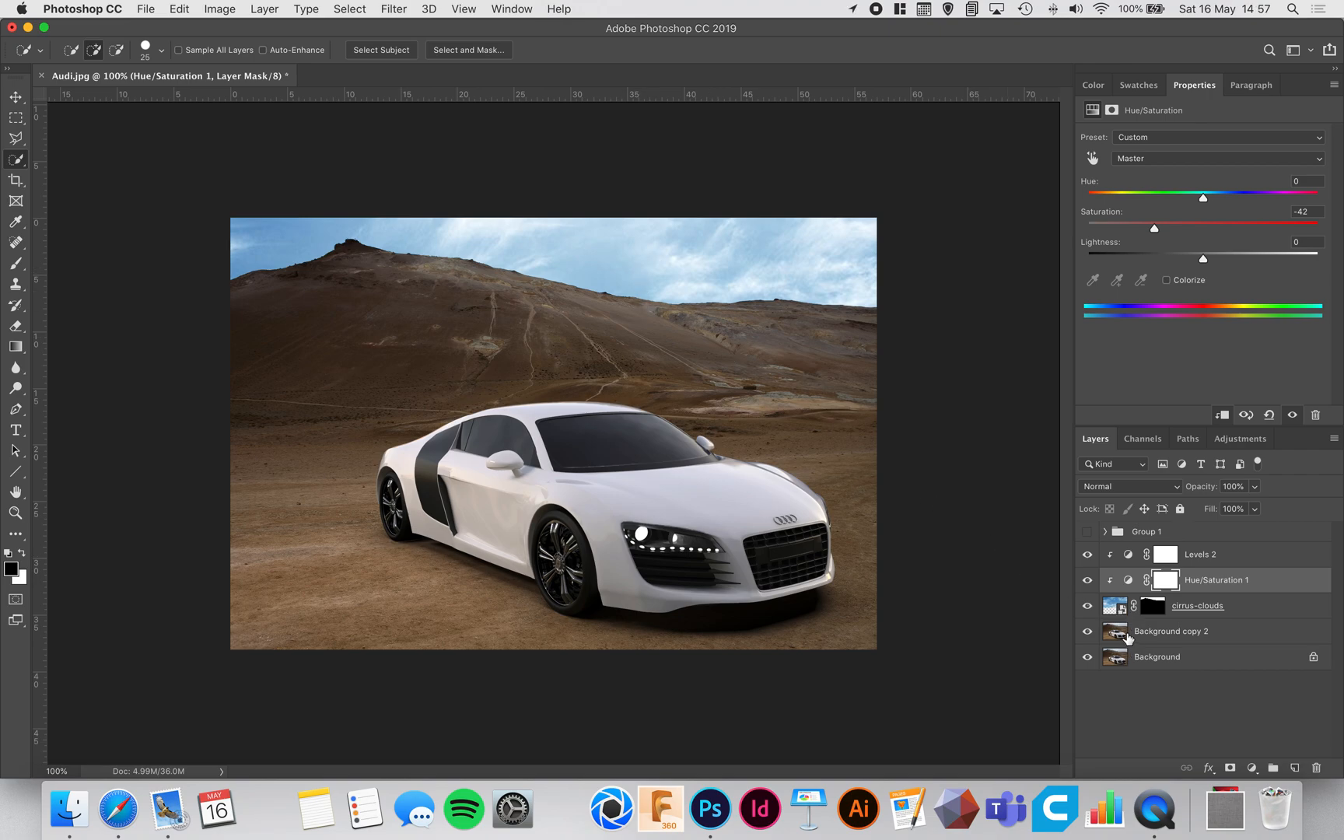
# Step: Unlink the cirrus-clouds layer from its mask and move only the clouds to about X -0.28 cm, Y -16.93 cm
pyautogui.click(1149, 611)
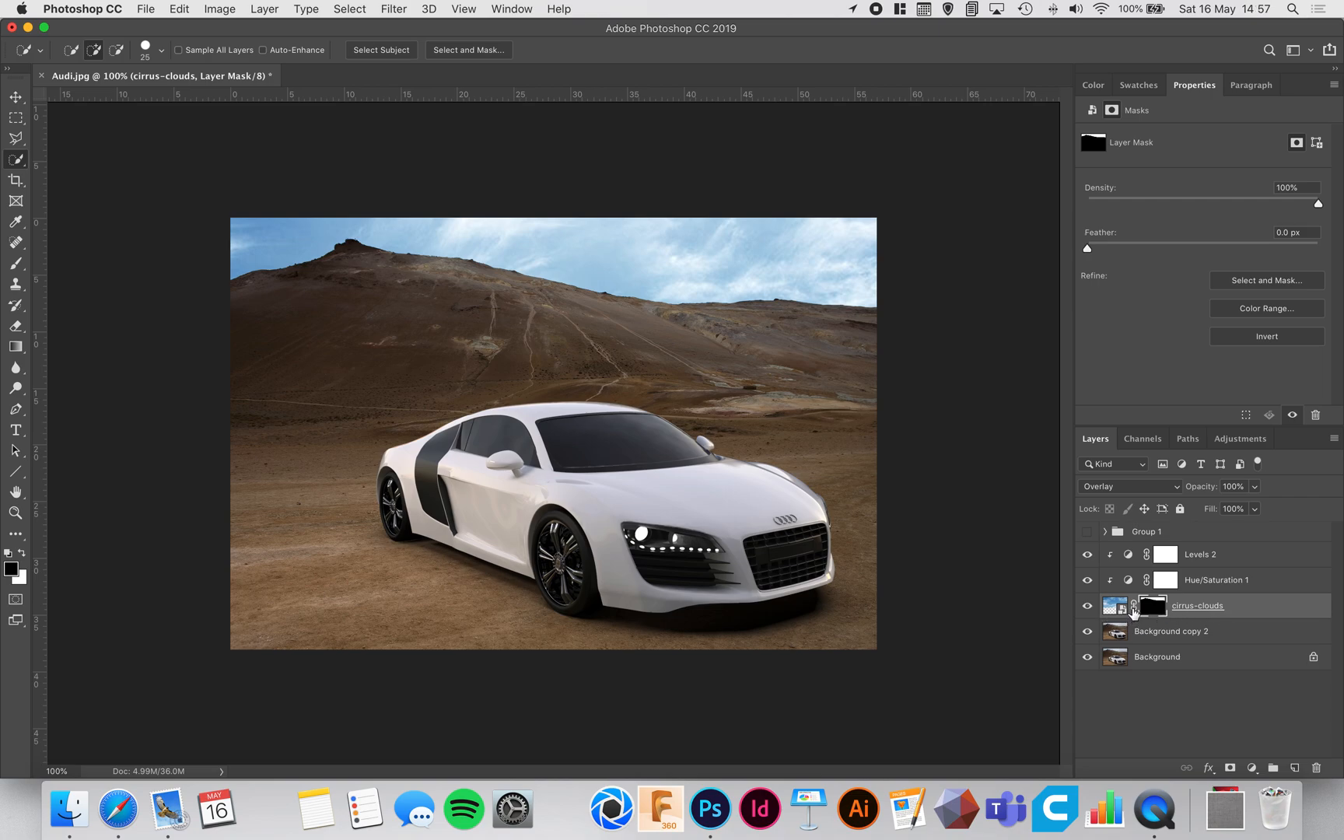
pyautogui.click(1133, 610)
pyautogui.click(1118, 612)
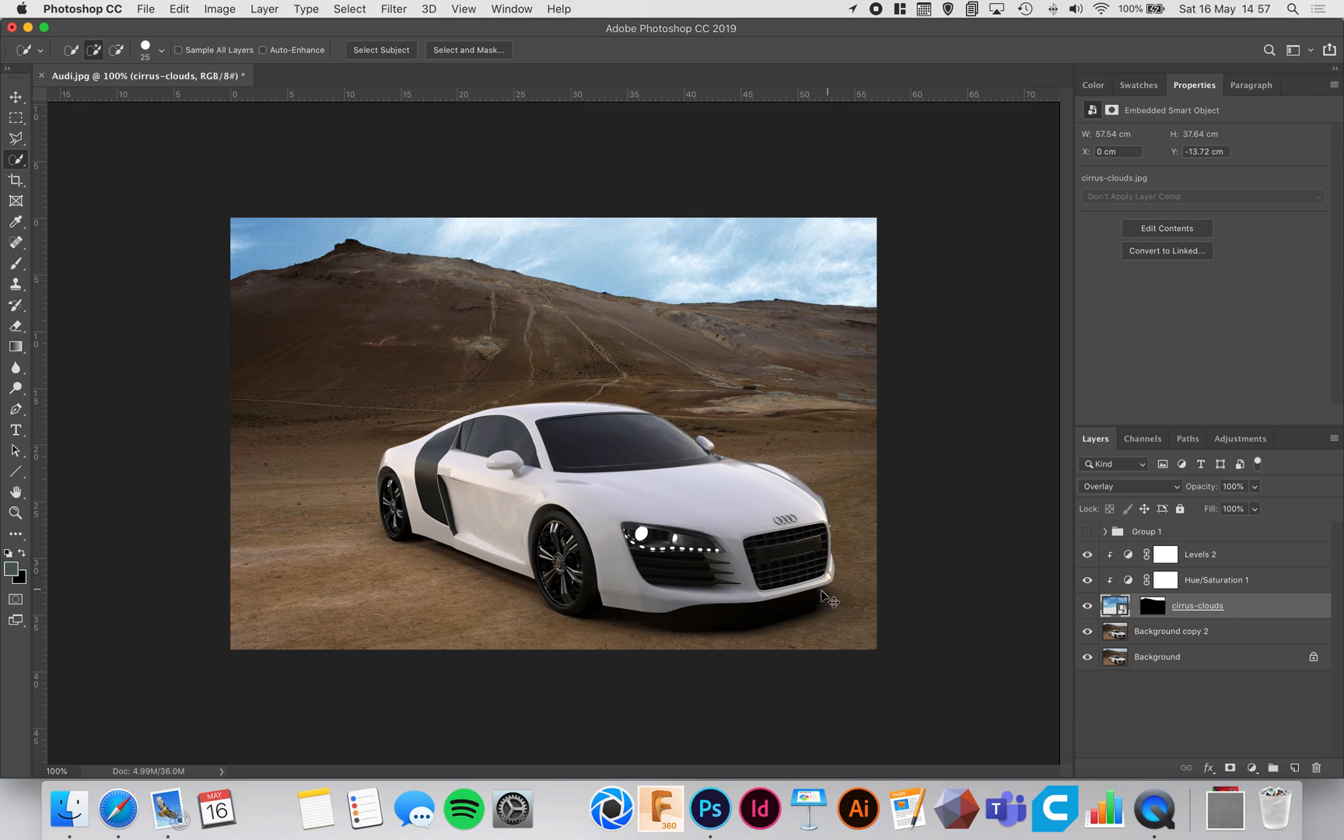
pyautogui.press('cmd+t')
pyautogui.moveTo(739, 401); pyautogui.dragTo(739, 546)
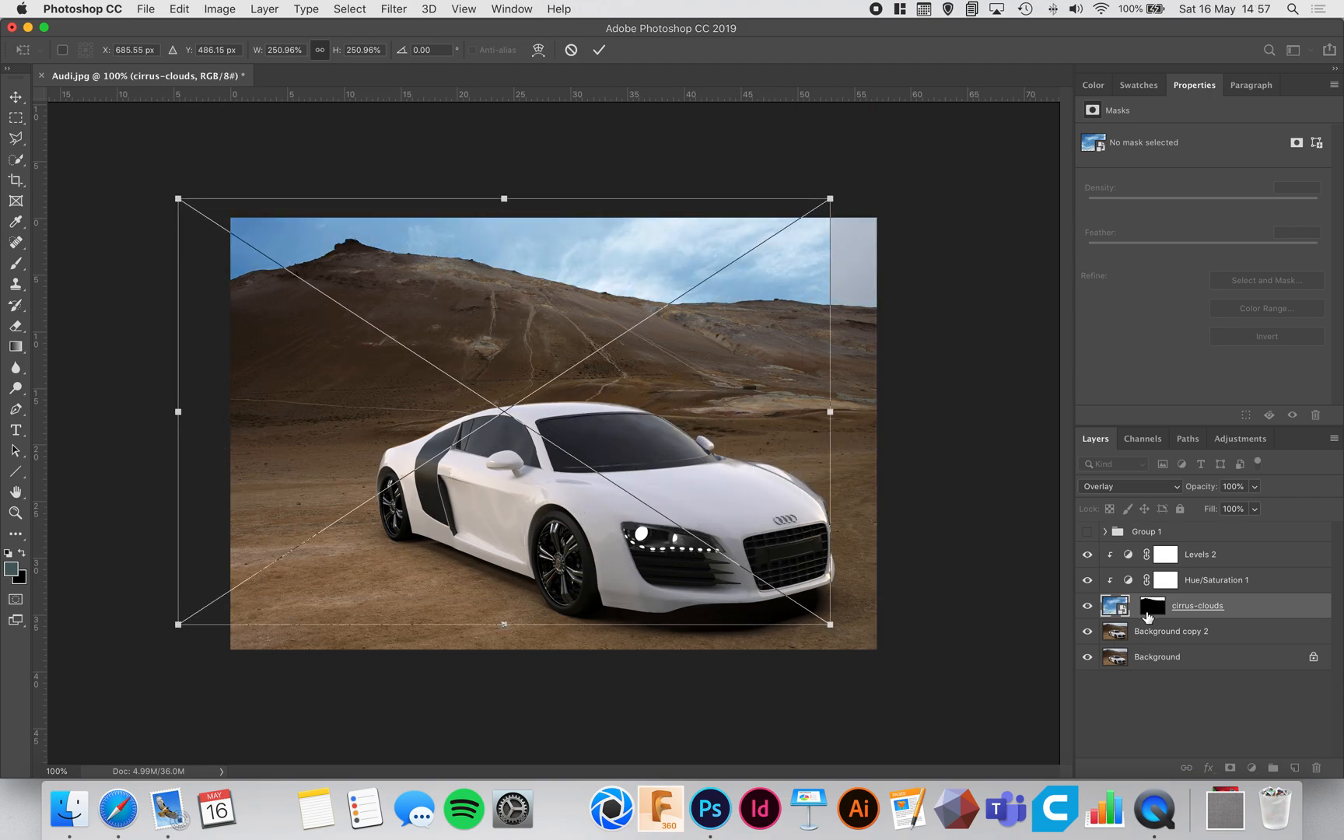
pyautogui.moveTo(683, 481); pyautogui.dragTo(728, 307)
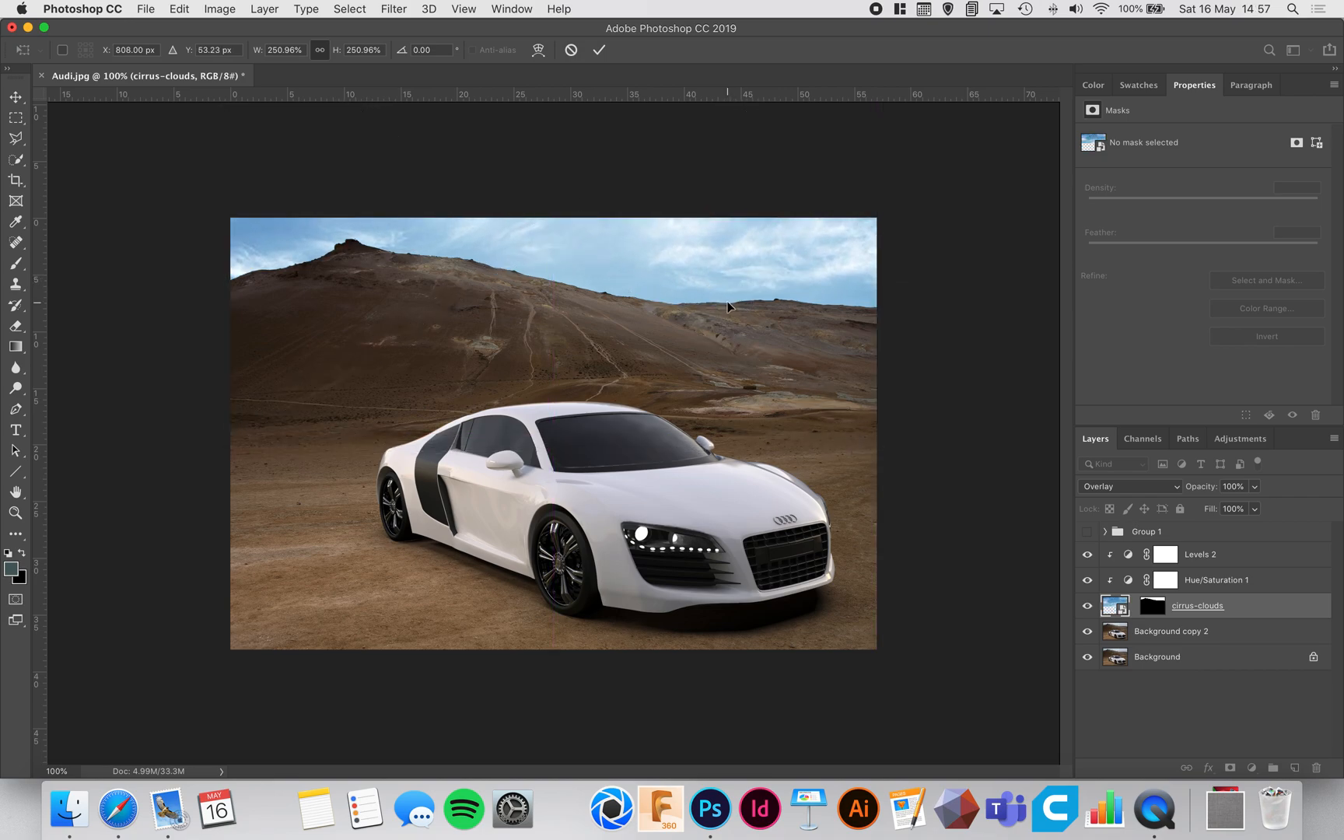
pyautogui.press('Return')
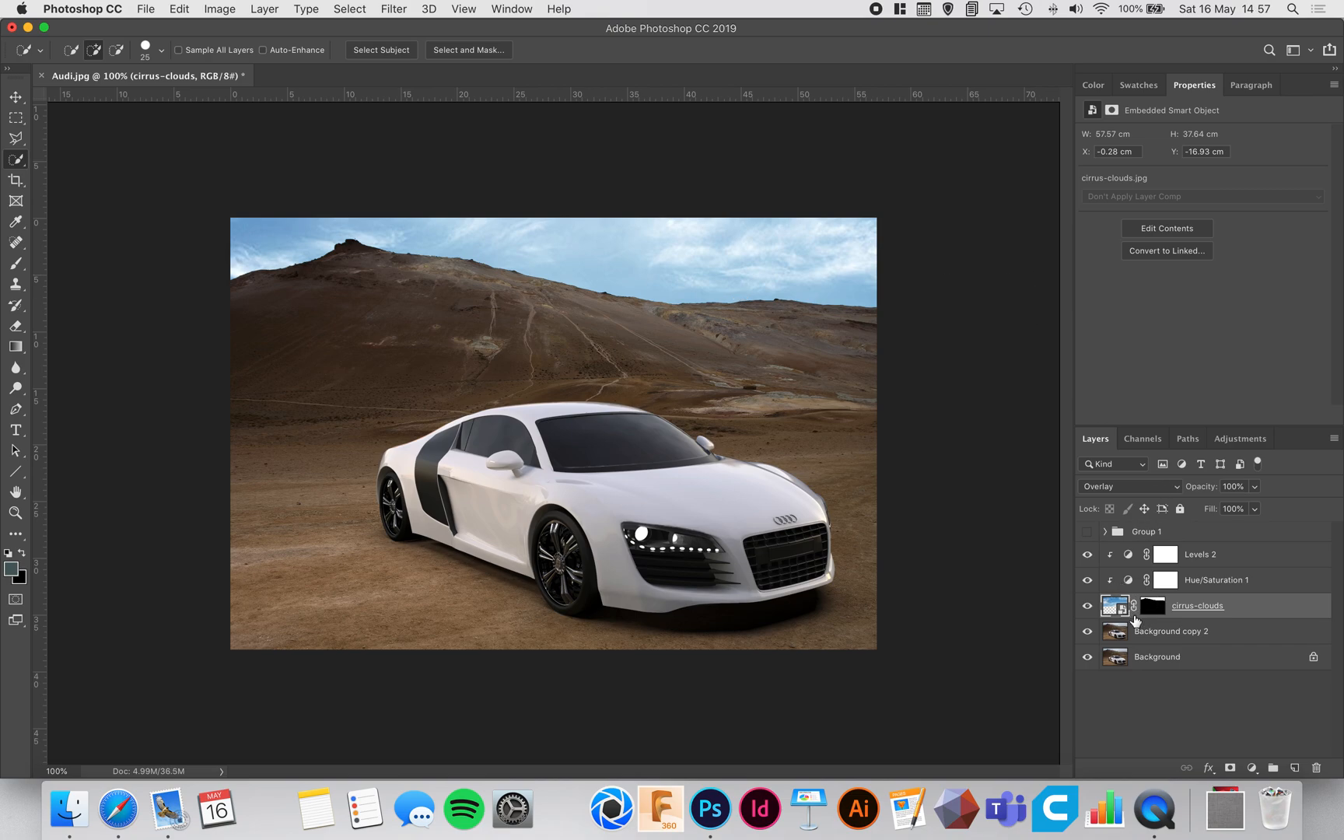
# Step: Try moving the clouds together with their linked mask, and undo the move
pyautogui.press('super+t')
pyautogui.moveTo(763, 334); pyautogui.dragTo(700, 377)
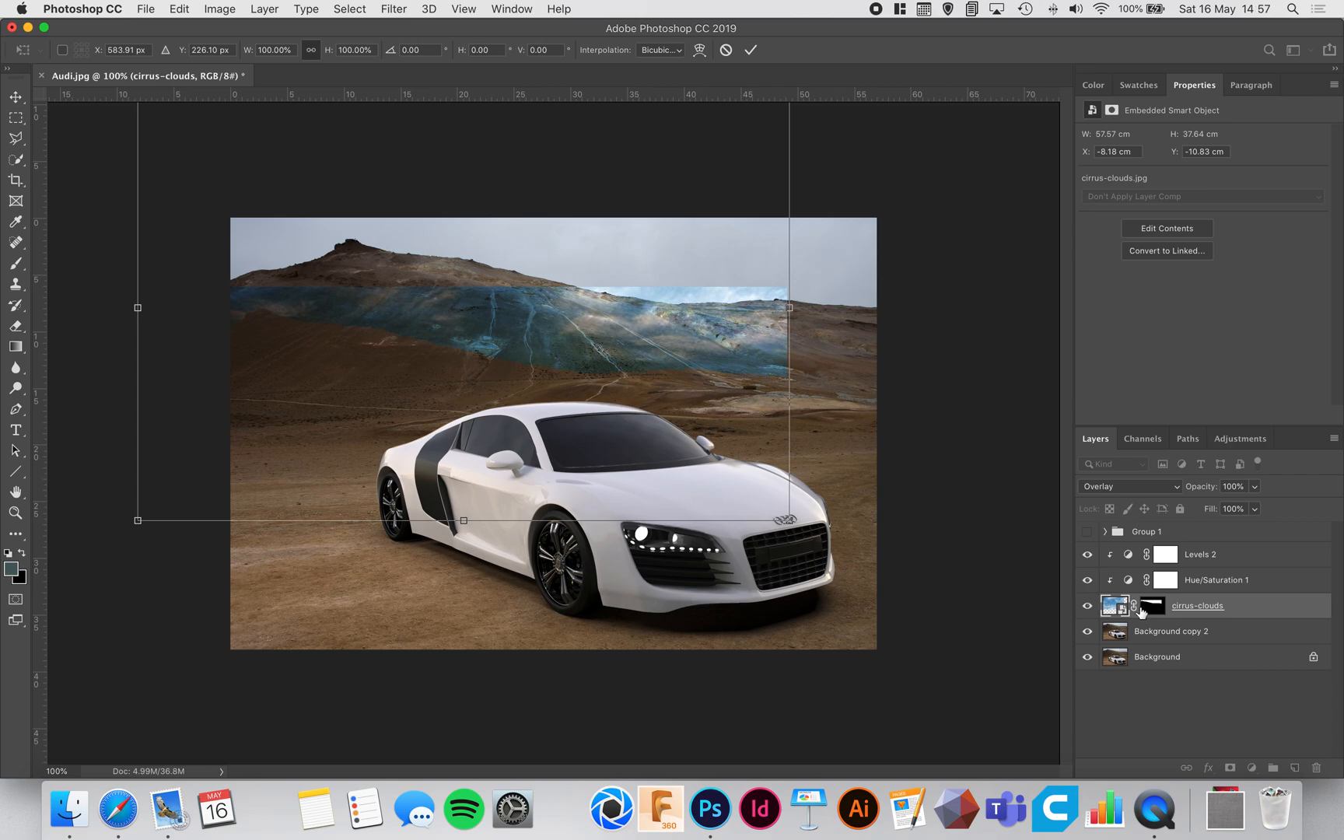
pyautogui.press('super+z')
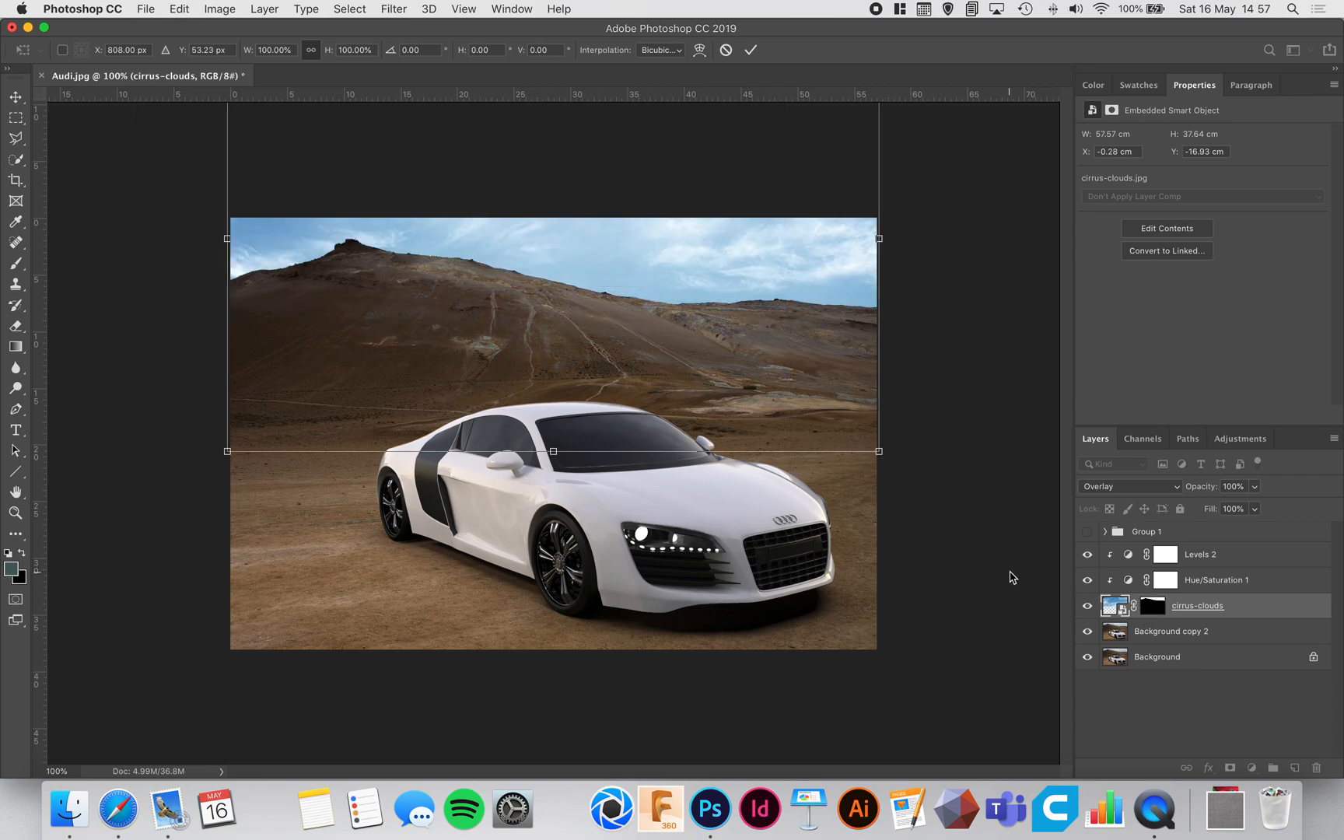
pyautogui.press('Return')
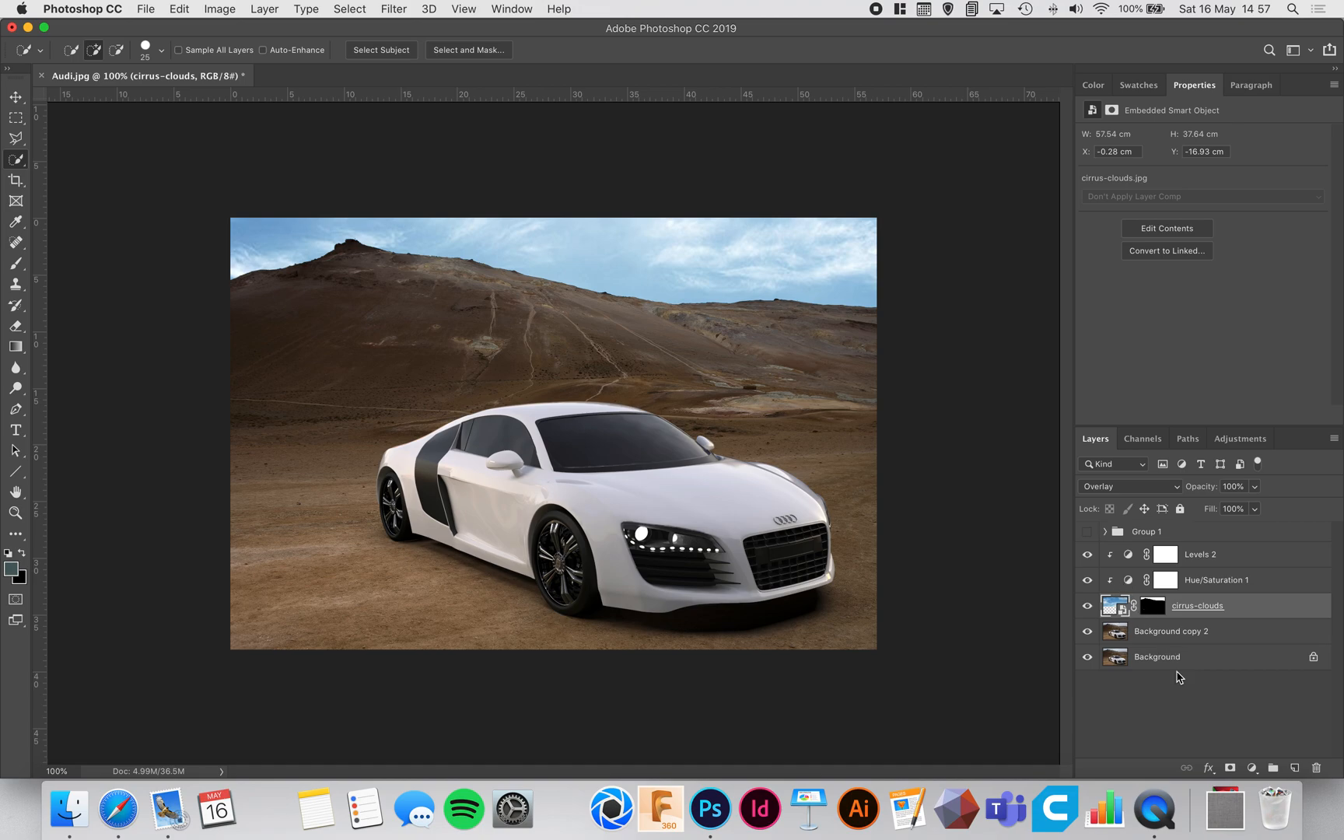
# Step: Add a Curves adjustment clipped to the cirrus-clouds layer, enlarge the curve's properties area, and review the Levels 2 settings
pyautogui.click(1252, 767)
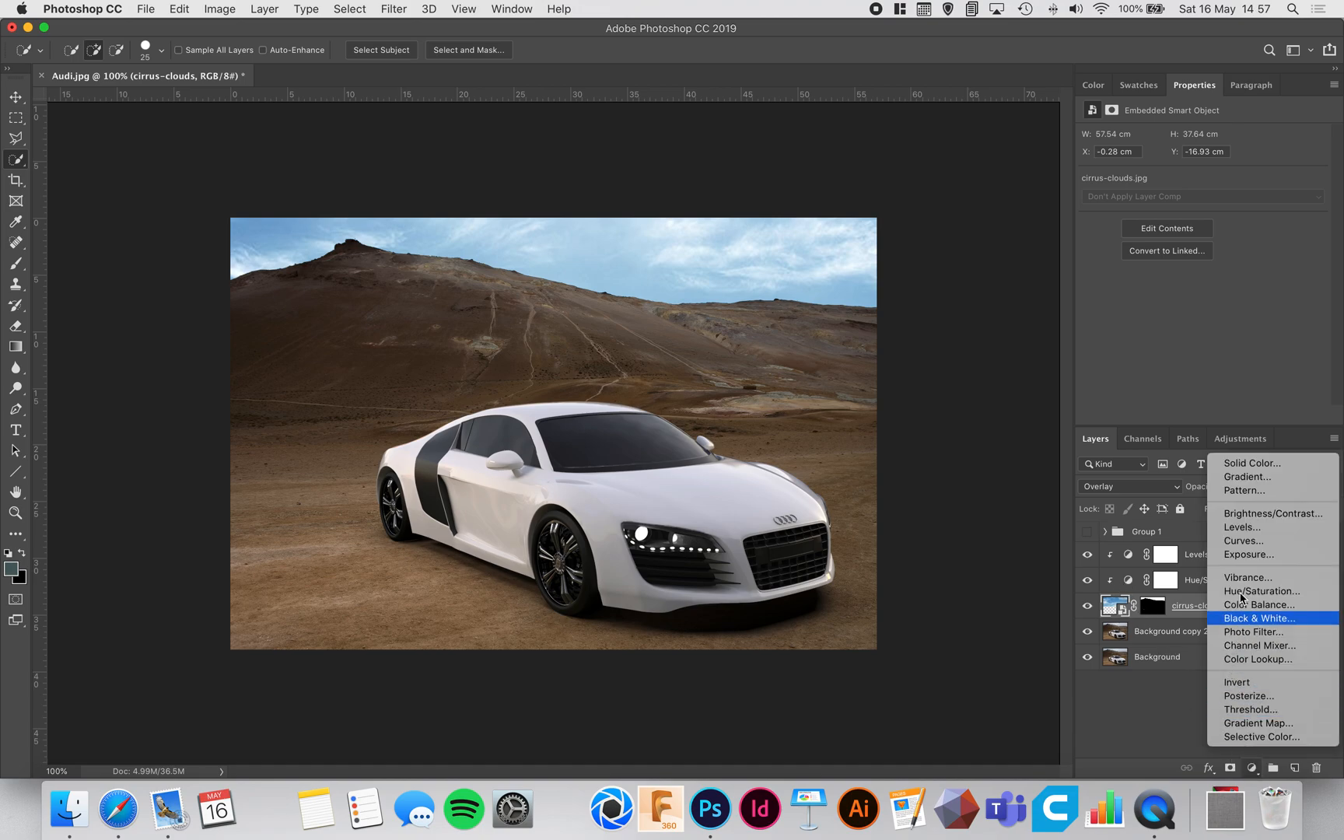
pyautogui.click(1253, 550)
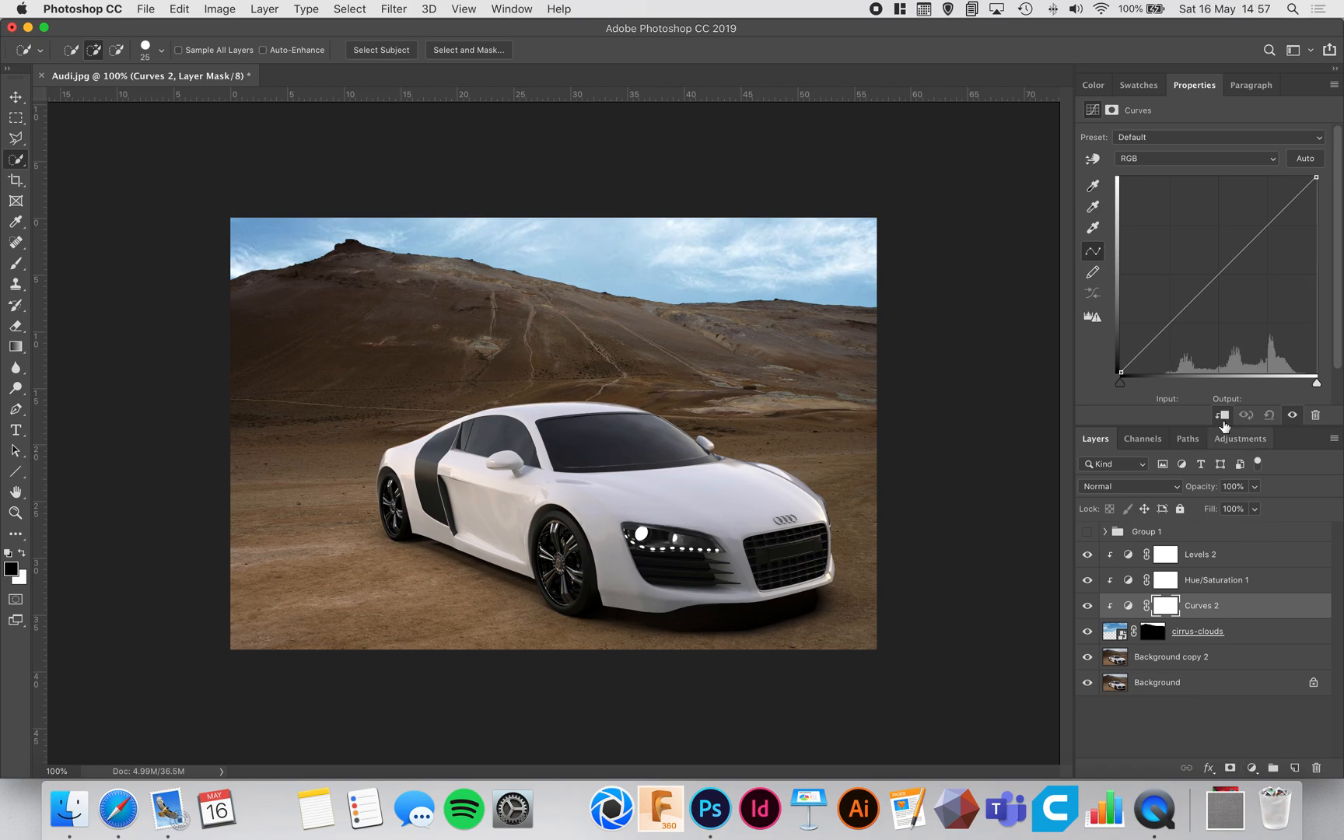
pyautogui.moveTo(1207, 426); pyautogui.dragTo(1211, 454)
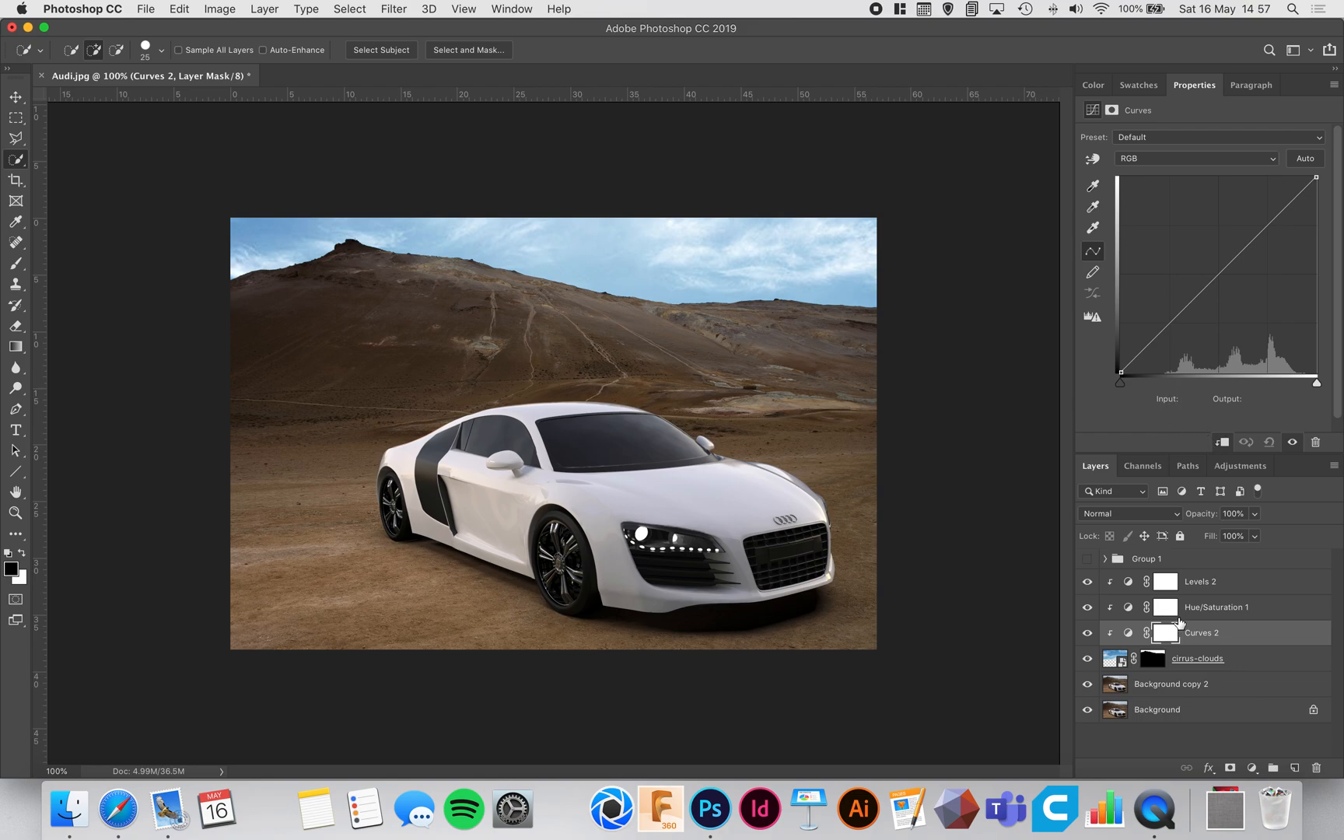
pyautogui.click(1128, 583)
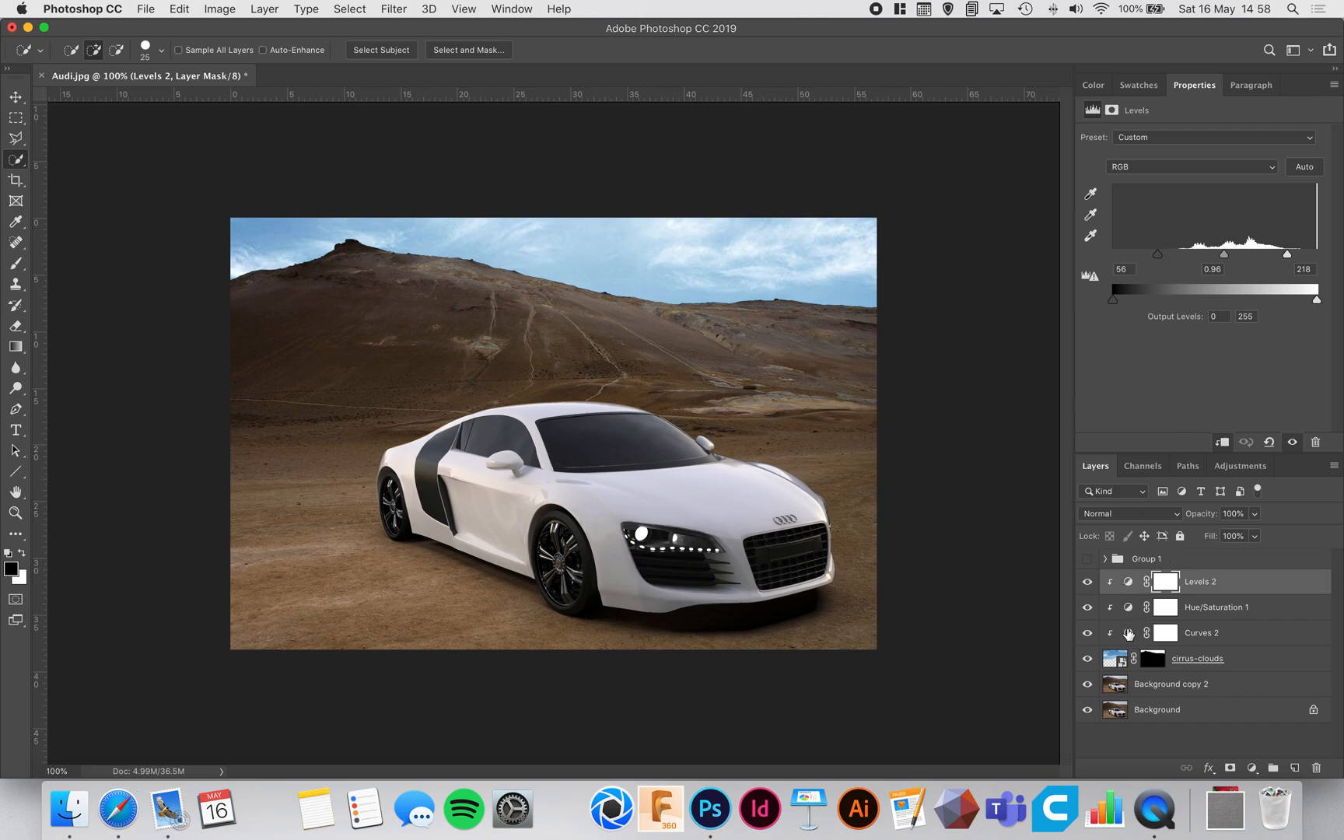
pyautogui.click(1129, 634)
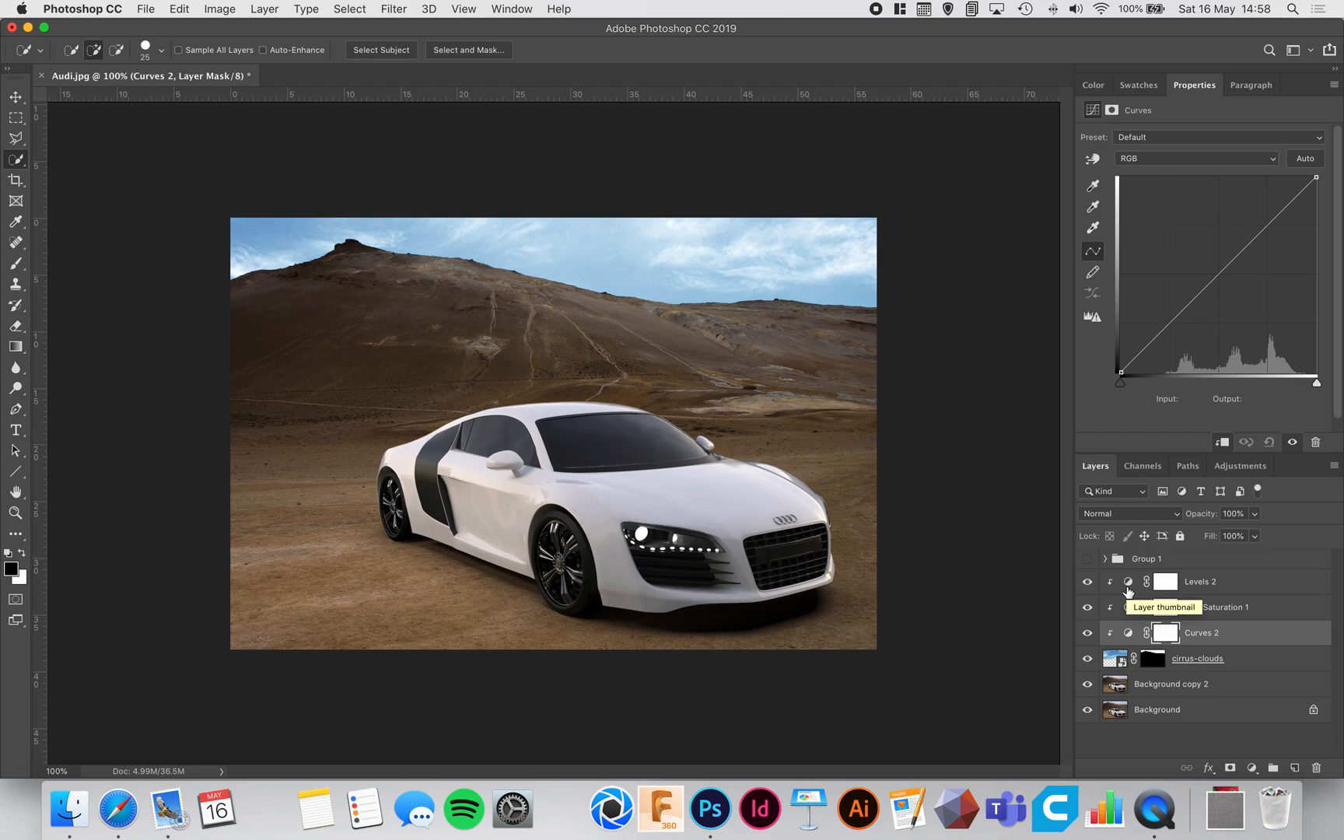
# Step: Shape the Curves 2 adjustment into an S-curve with points at input 63, output 15 and input 205, output 231
pyautogui.click(1170, 323)
pyautogui.moveTo(1174, 325); pyautogui.dragTo(1169, 362)
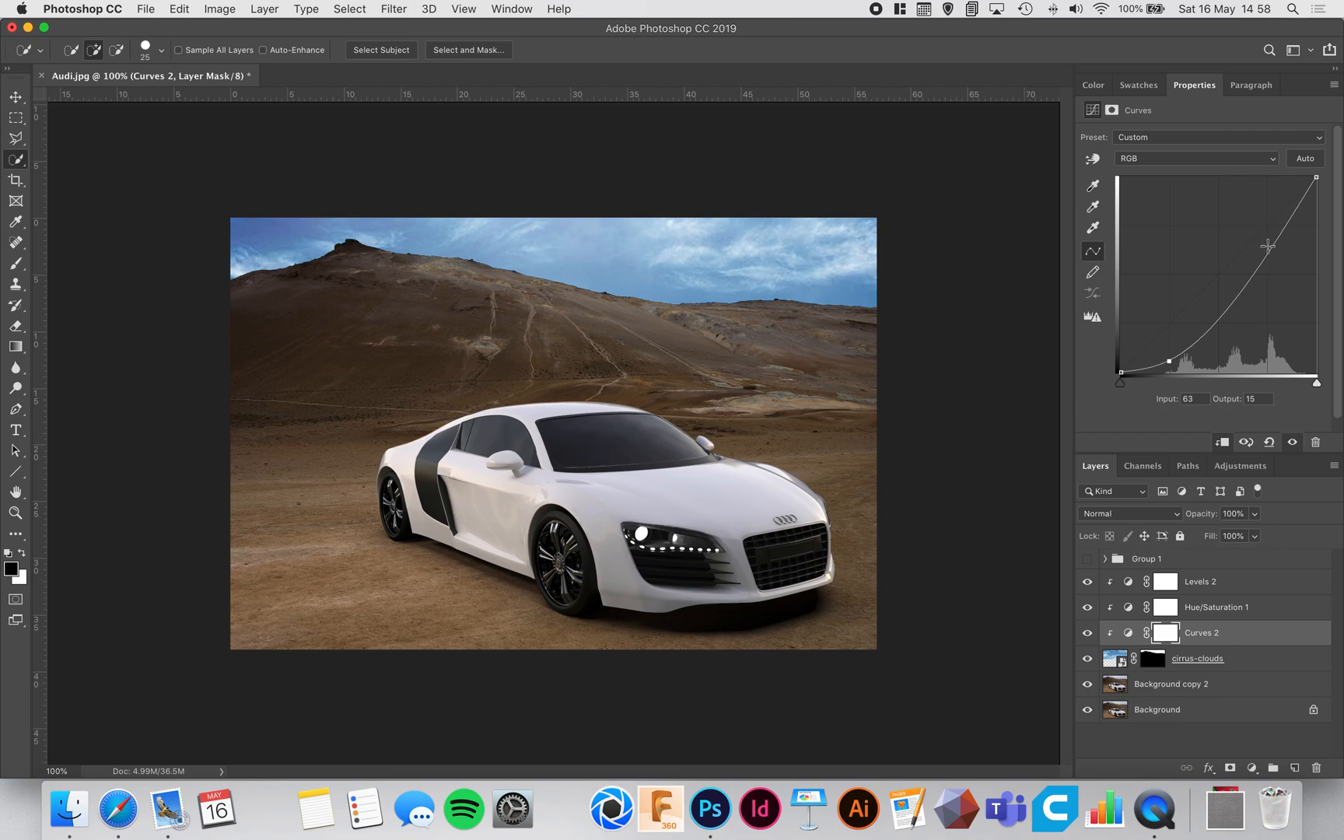
pyautogui.moveTo(1283, 237); pyautogui.dragTo(1278, 194)
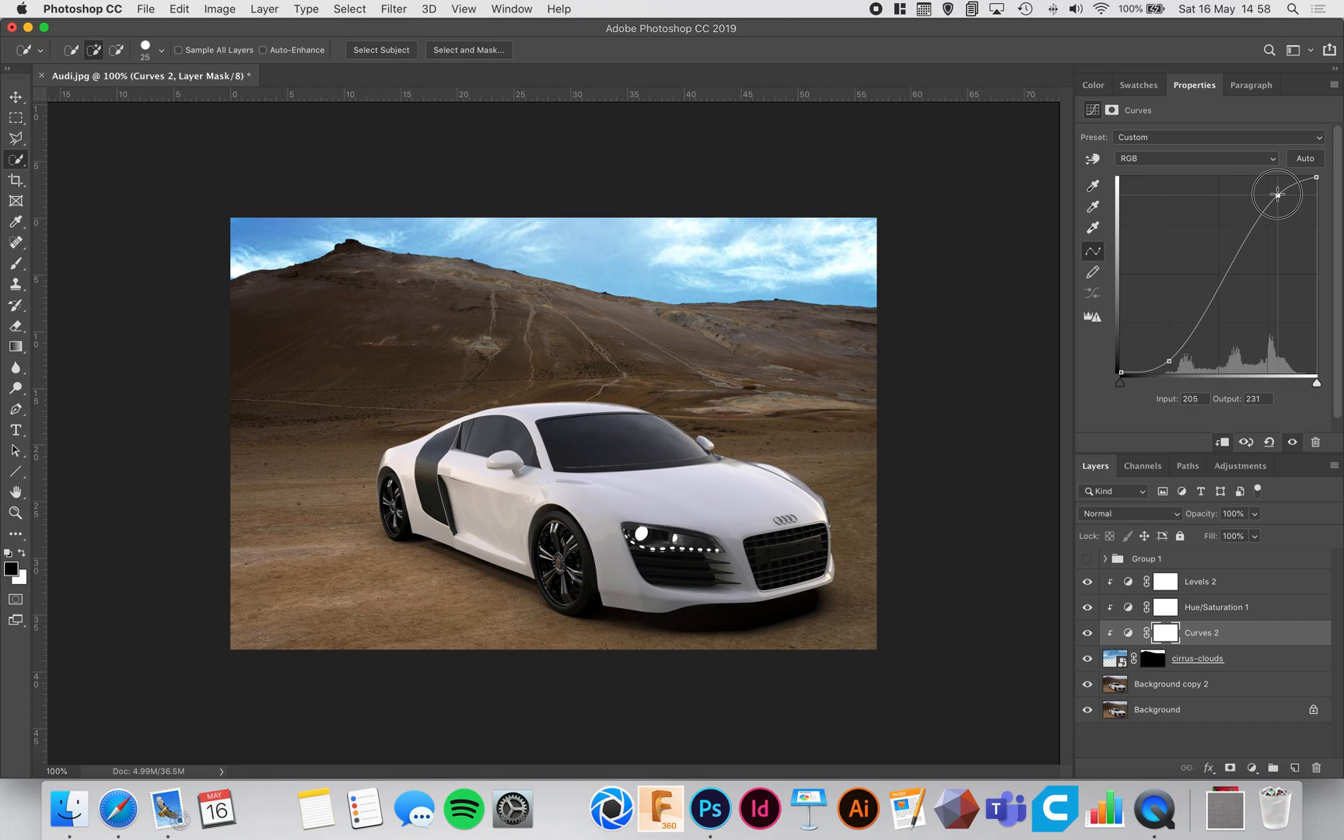
# Step: Move the Curves 2 adjustment below the cirrus-clouds layer and clip it to Background copy 2
pyautogui.moveTo(1227, 638); pyautogui.dragTo(1228, 674)
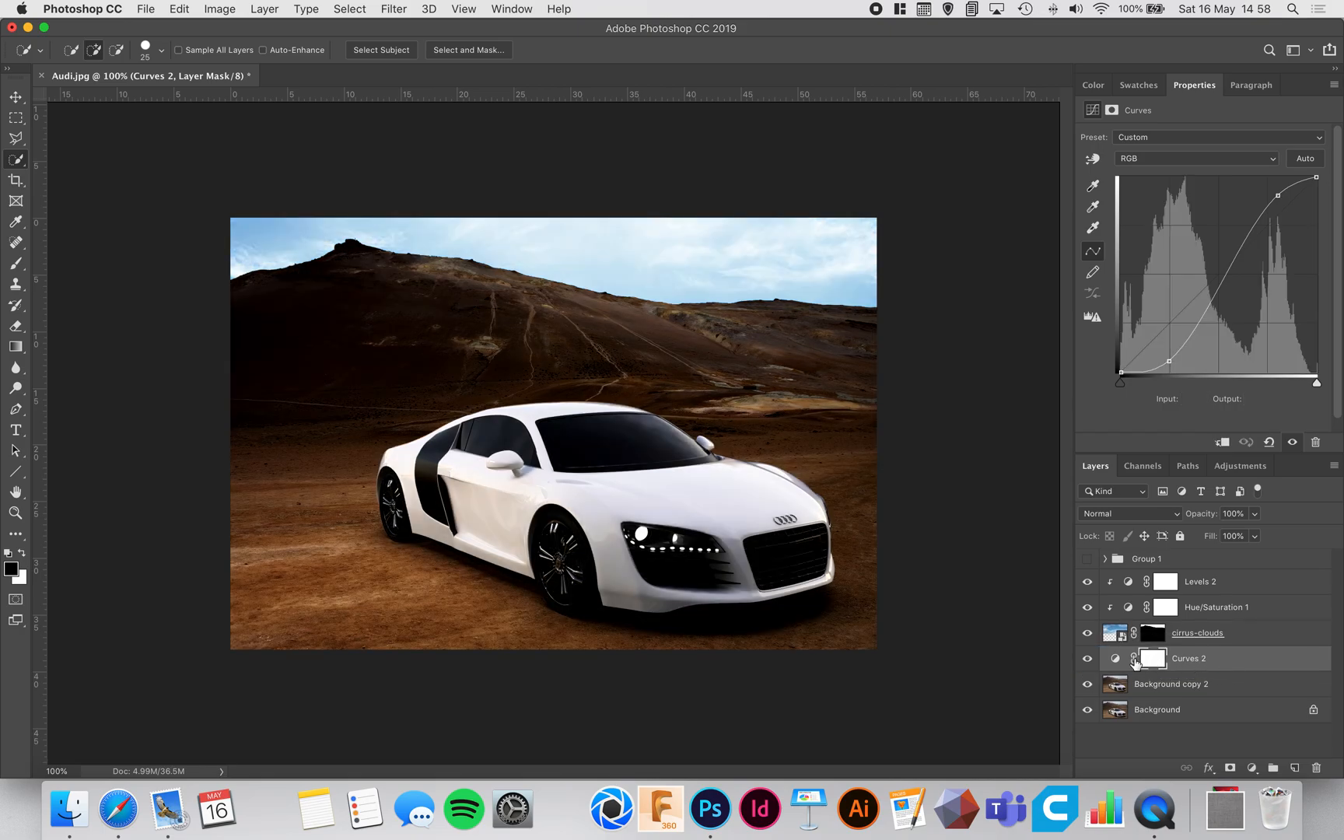
pyautogui.rightClick(1239, 661)
pyautogui.click(1131, 387)
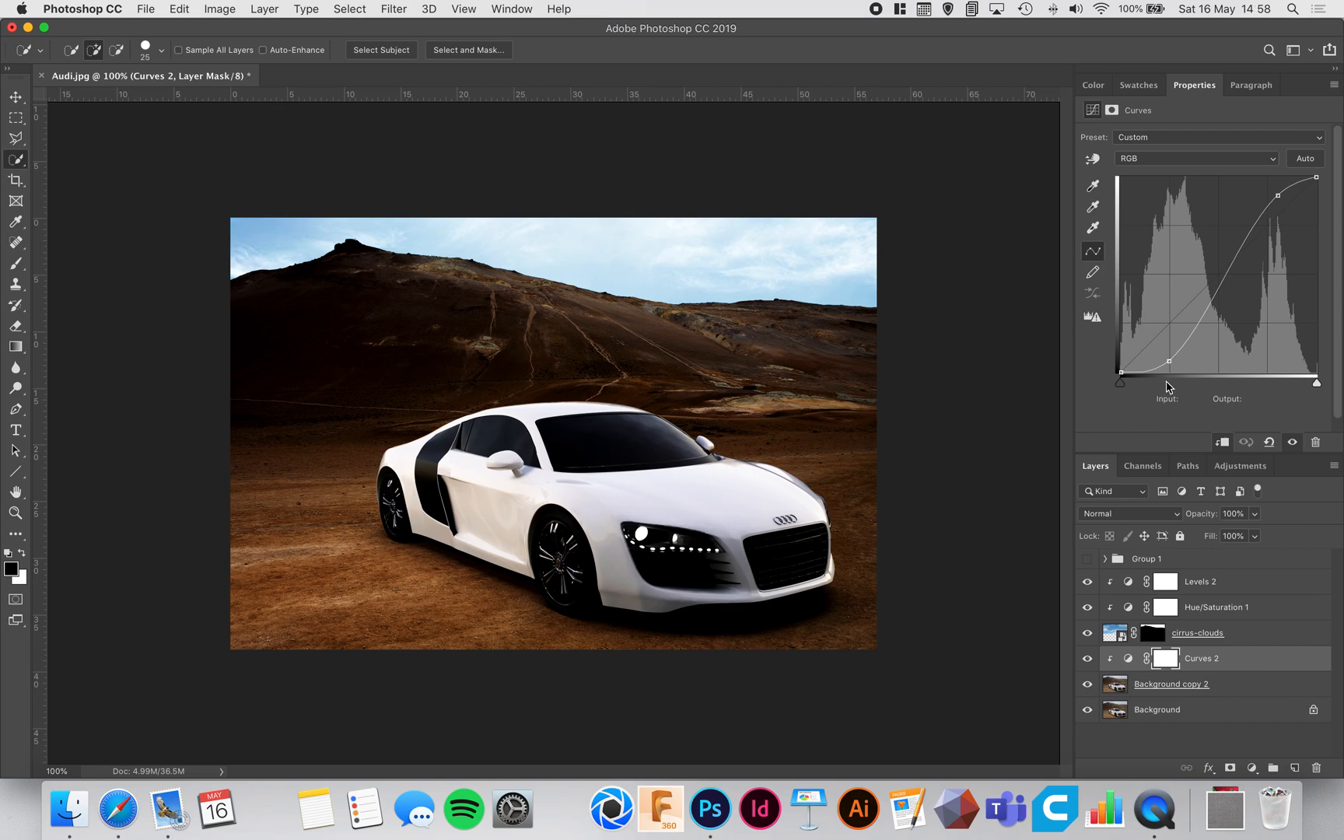
# Step: Straighten the Curves 2 curve, returning its lower point to the diagonal and setting the upper point to input 203, output 202
pyautogui.moveTo(1169, 360); pyautogui.dragTo(1170, 358)
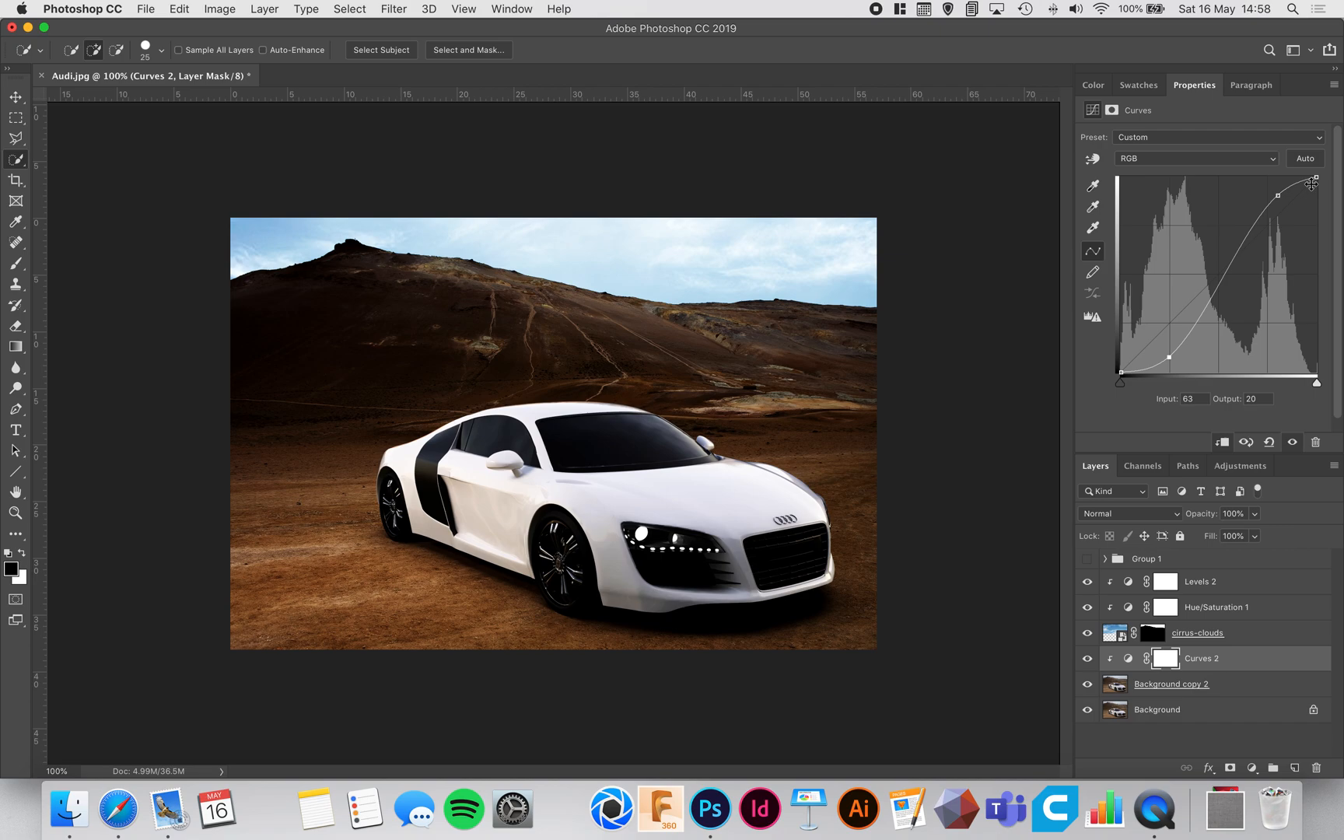
pyautogui.moveTo(1168, 358); pyautogui.dragTo(1169, 322)
pyautogui.moveTo(1274, 197); pyautogui.dragTo(1276, 218)
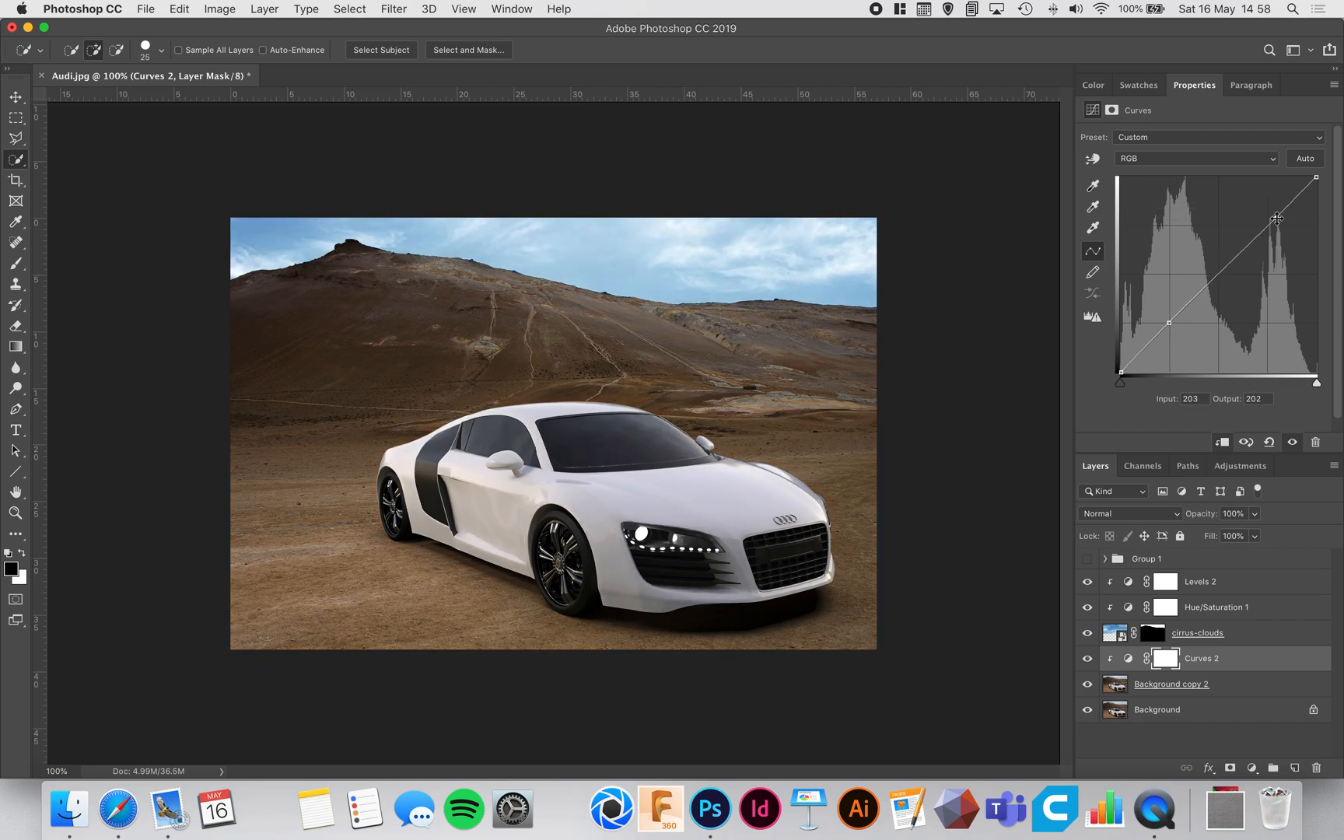
# Step: Raise the upper point of the Curves 2 adjustment slightly, set its lower point to input 61, output 75, and compare before and after
pyautogui.moveTo(1277, 219); pyautogui.dragTo(1275, 208)
pyautogui.click(1171, 322)
pyautogui.moveTo(1170, 322); pyautogui.dragTo(1169, 315)
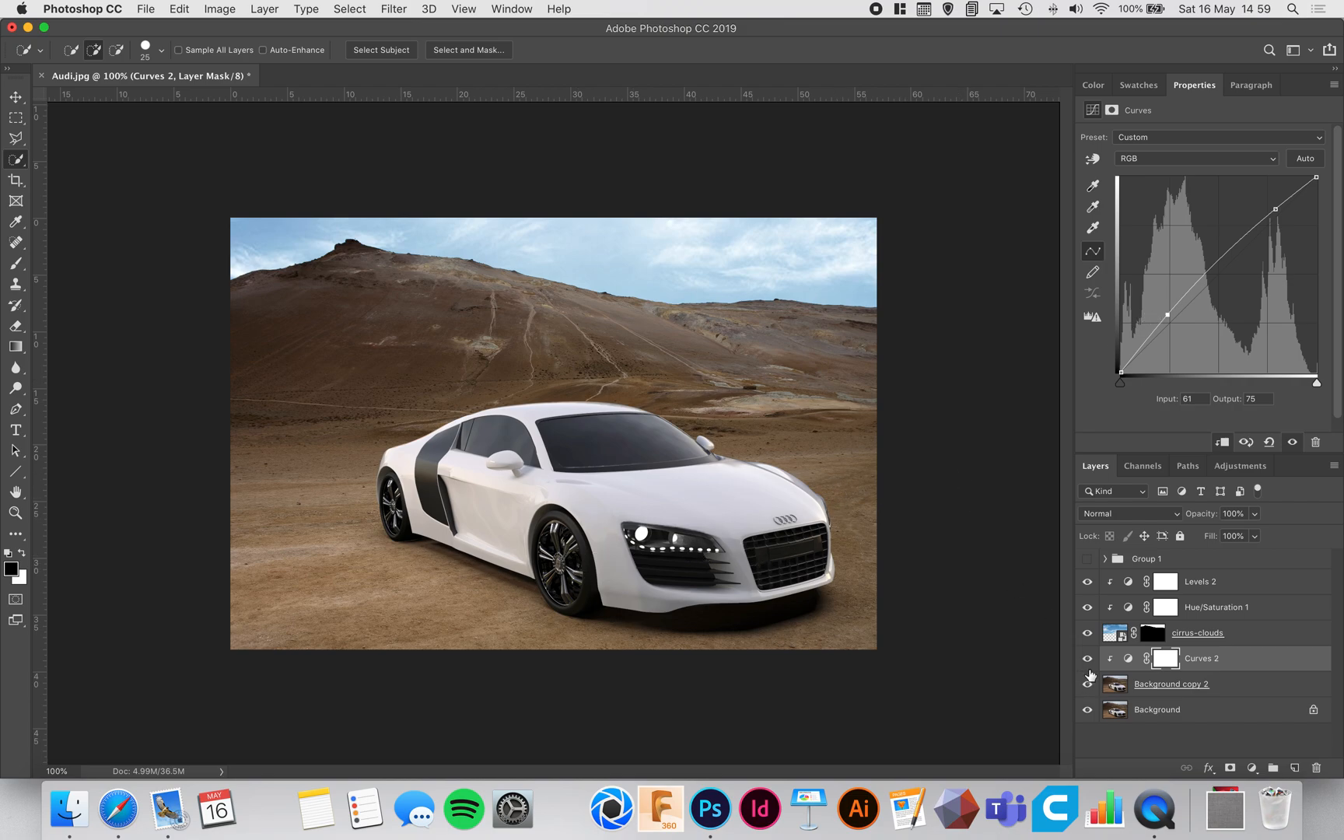
pyautogui.click(1088, 661)
pyautogui.click(1087, 659)
# Step: Set the upper Curves 2 point to input 205, output 215, and compare the image with and without the adjustment
pyautogui.moveTo(1275, 210); pyautogui.dragTo(1280, 226)
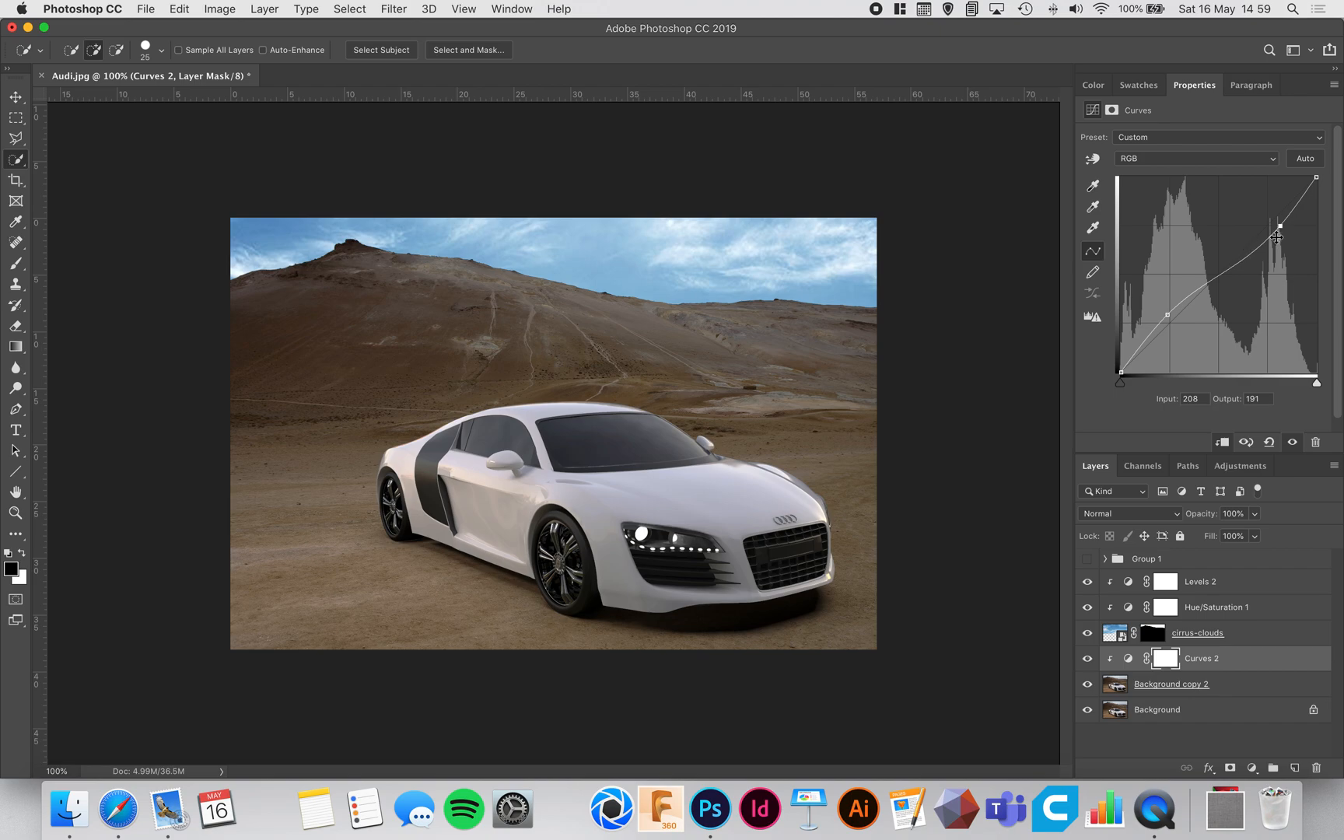
pyautogui.moveTo(1278, 226); pyautogui.dragTo(1276, 207)
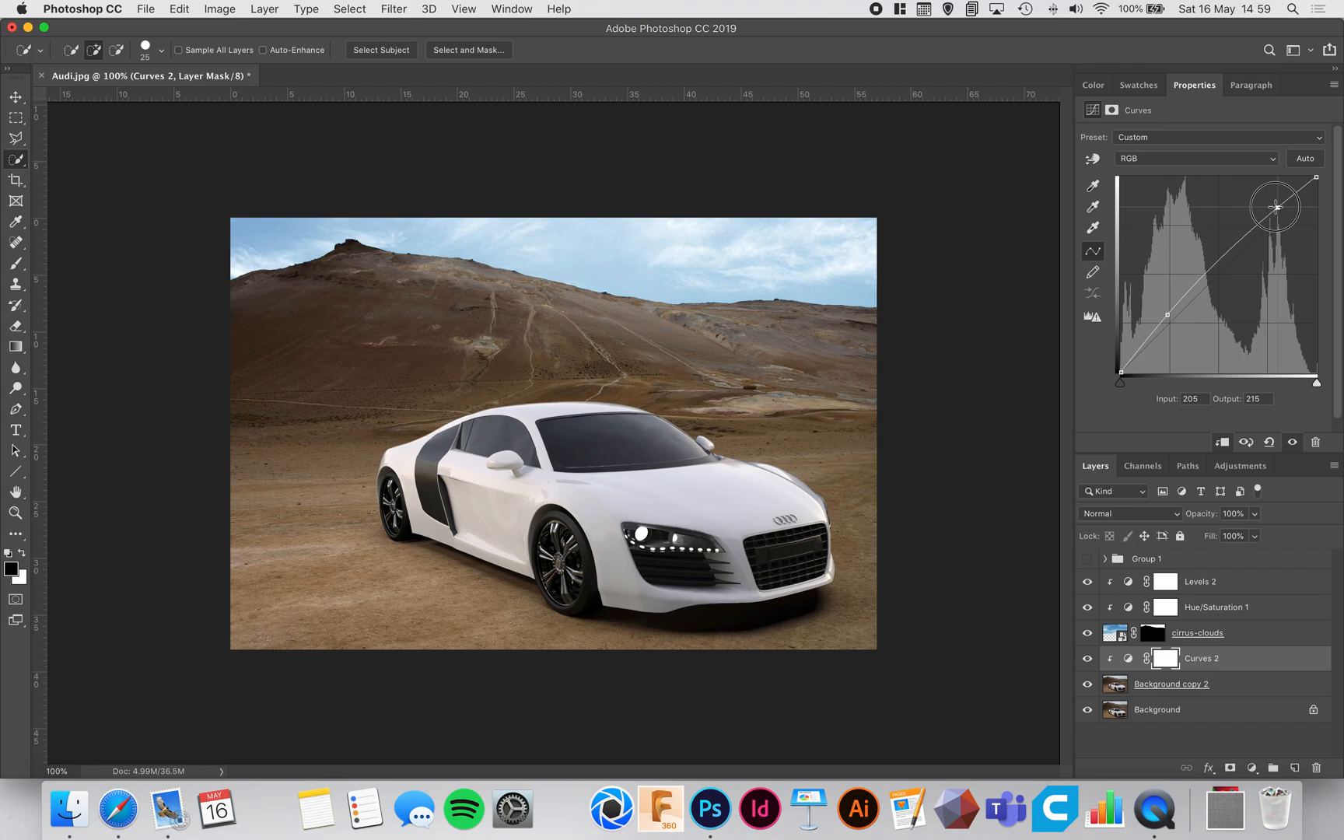
pyautogui.click(1087, 660)
pyautogui.click(1087, 660)
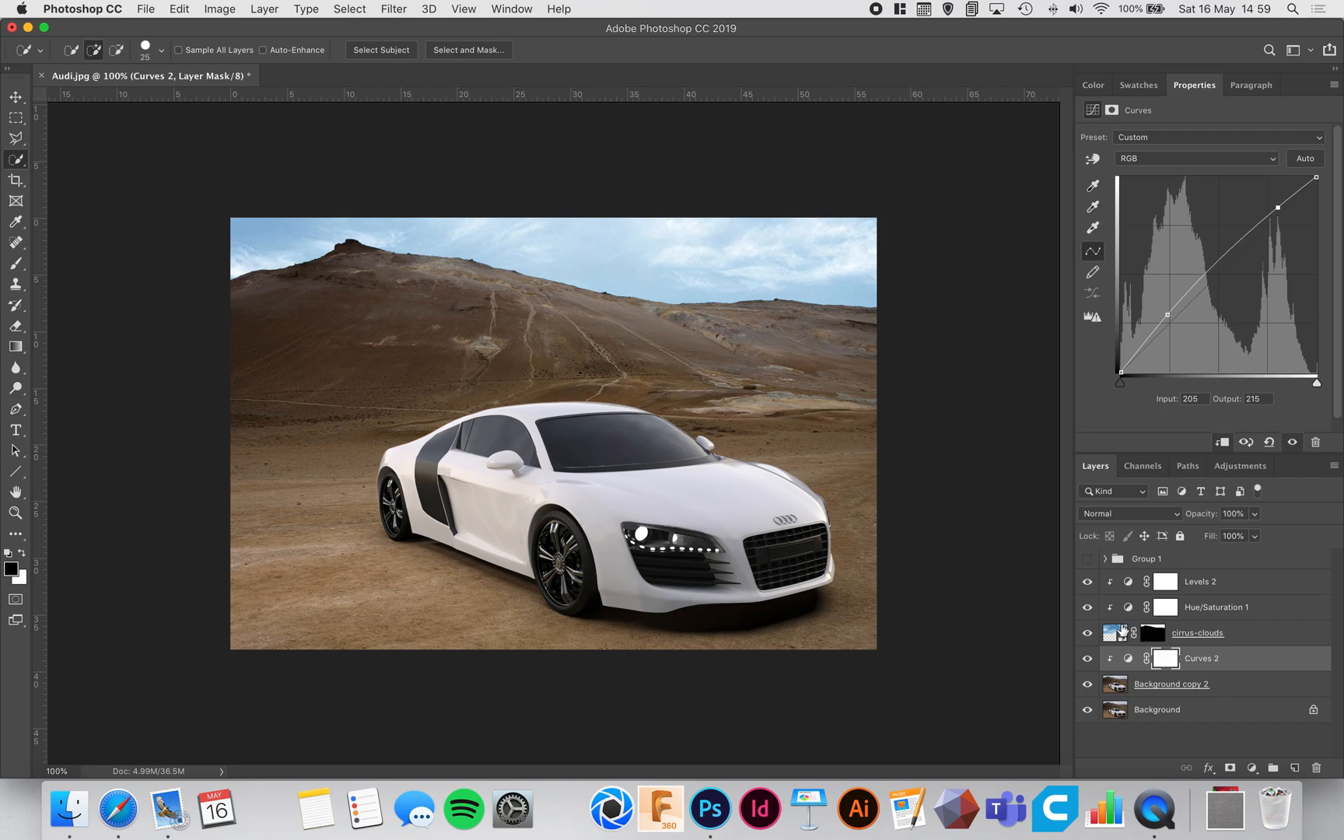
# Step: Remove the dark cylindrical object from the hillside behind the car on Background copy 2, using a size 6 content-aware Spot Healing Brush
pyautogui.click(1229, 635)
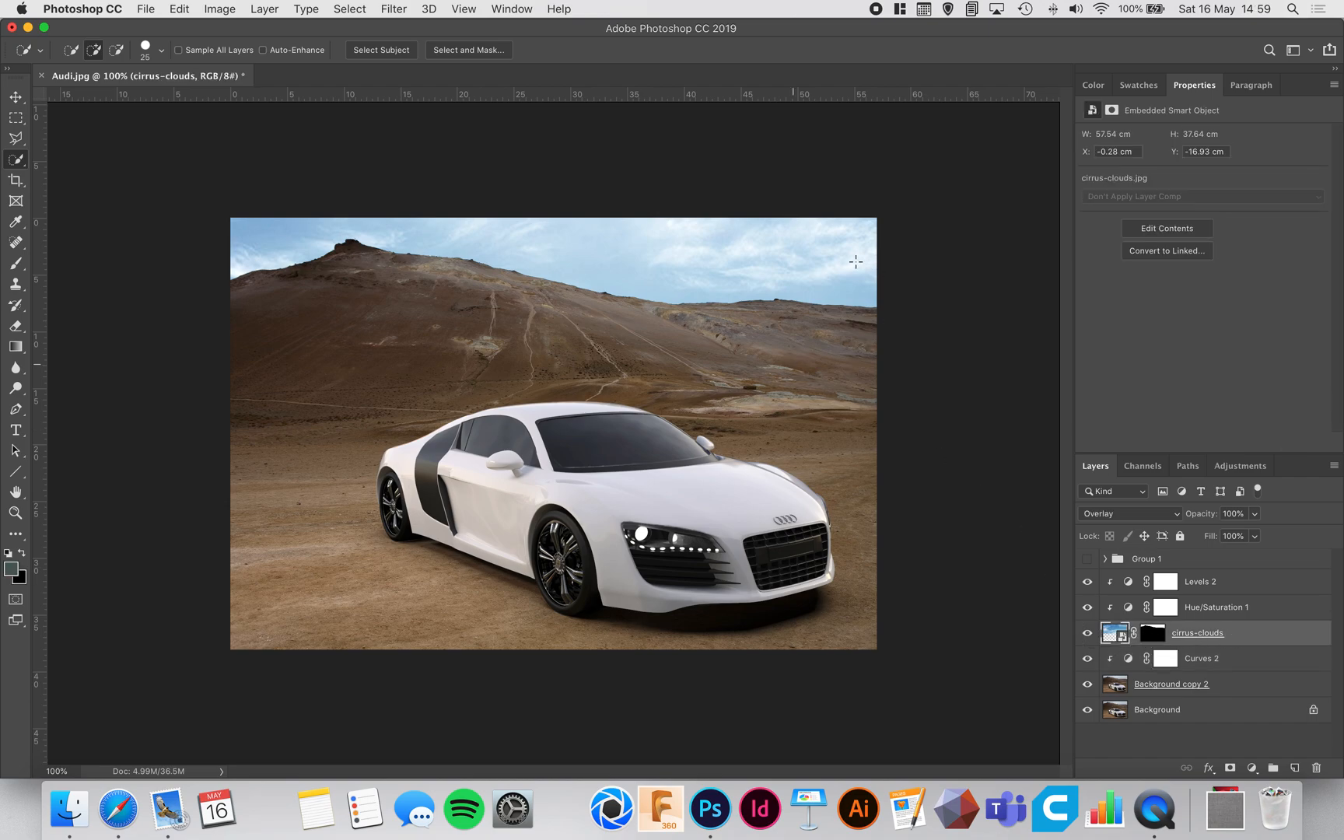
pyautogui.press('v')
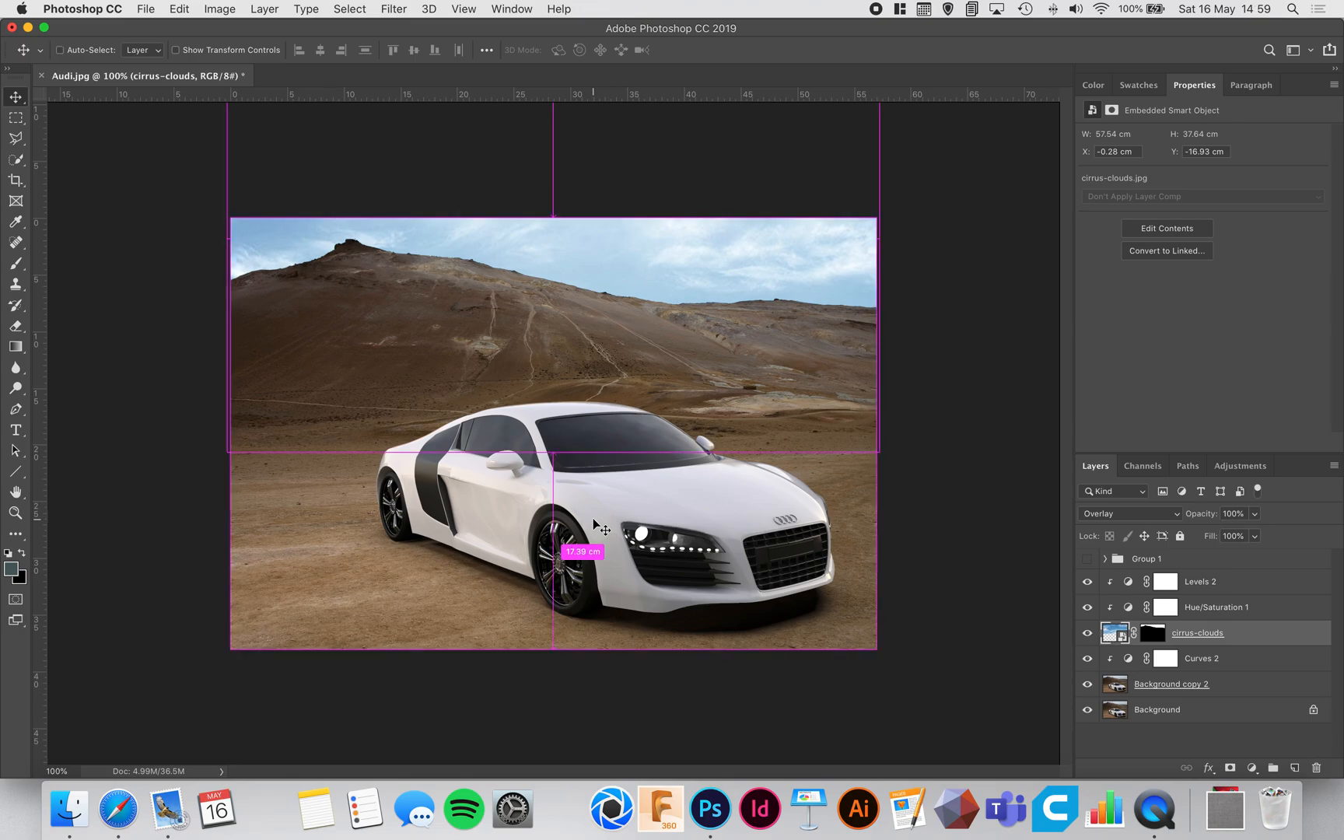
pyautogui.press('super+equal')
pyautogui.moveTo(735, 368); pyautogui.dragTo(500, 476)
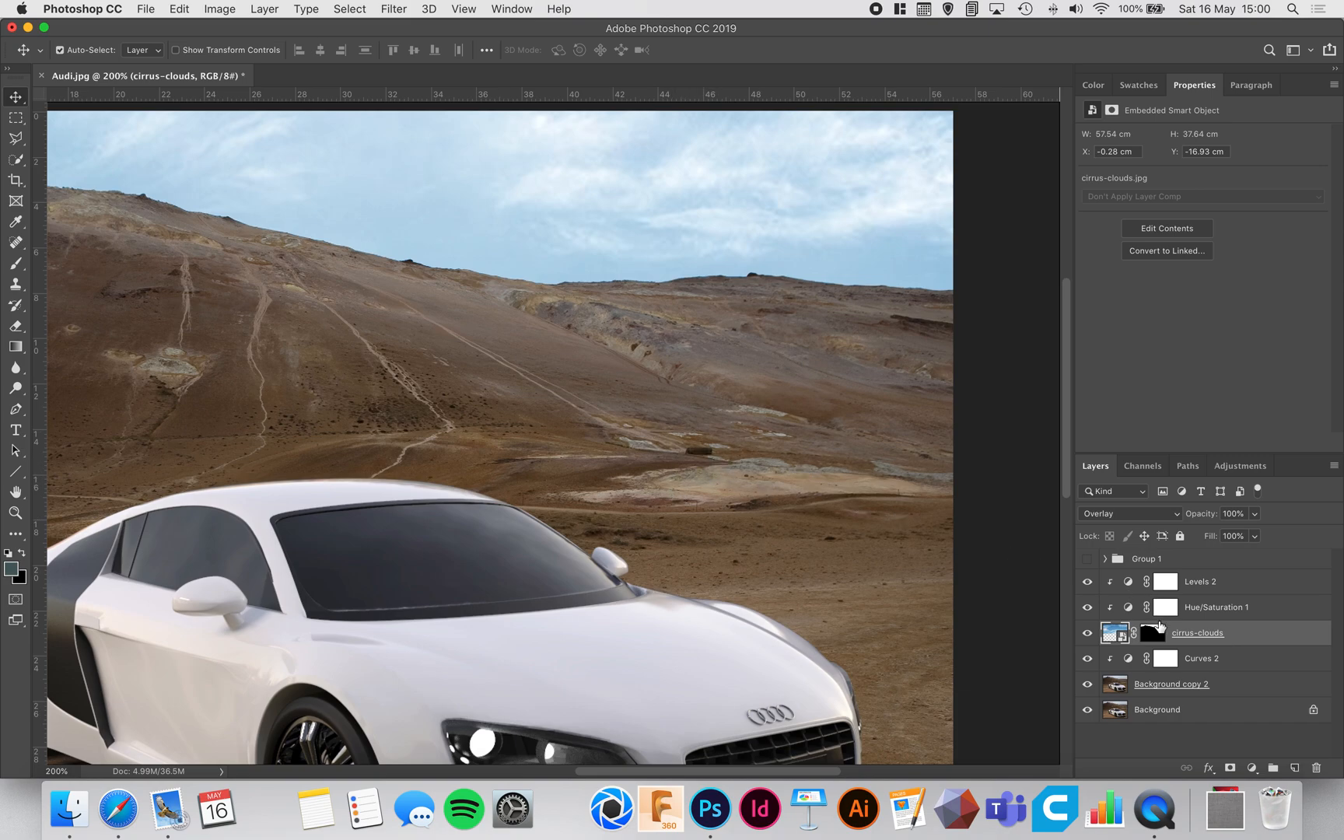
pyautogui.click(1245, 685)
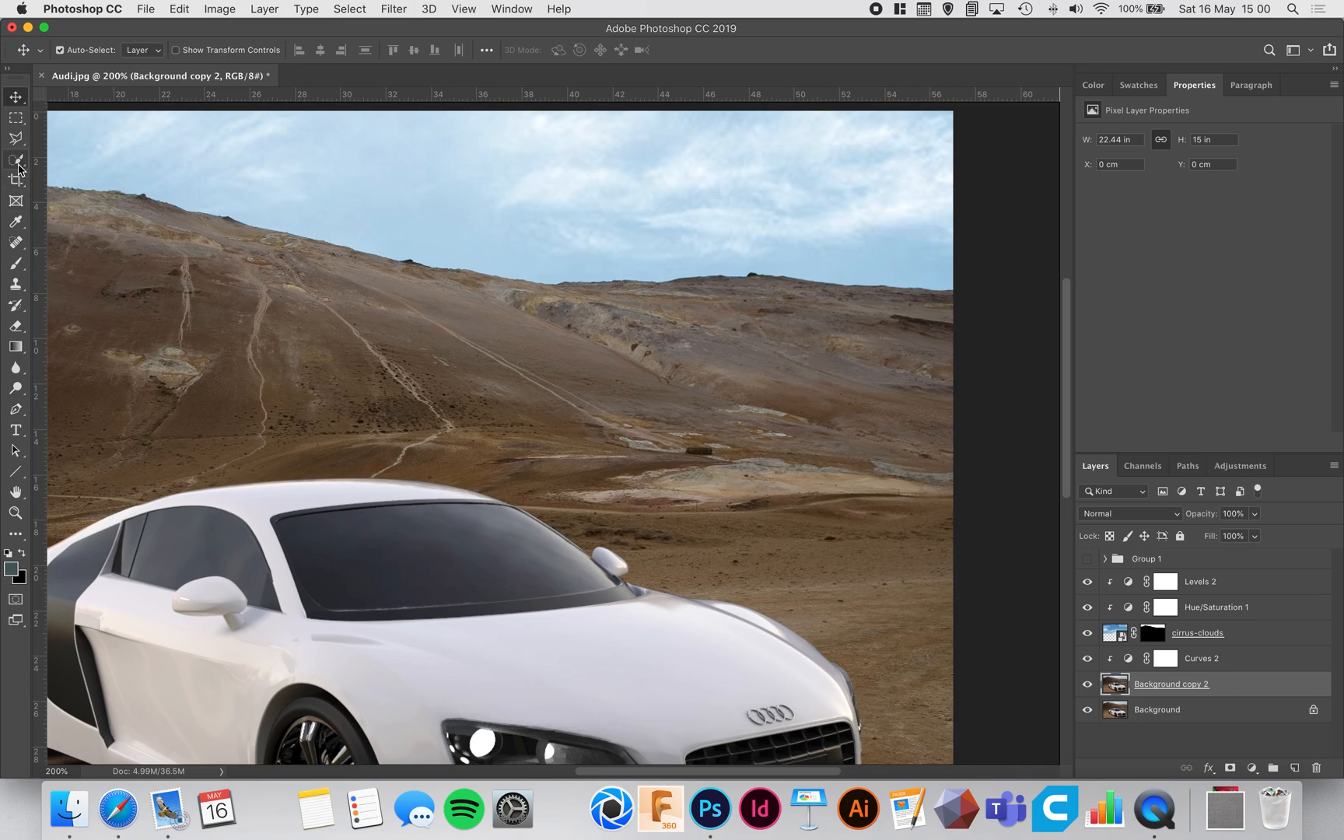
pyautogui.click(16, 247)
pyautogui.click(86, 237)
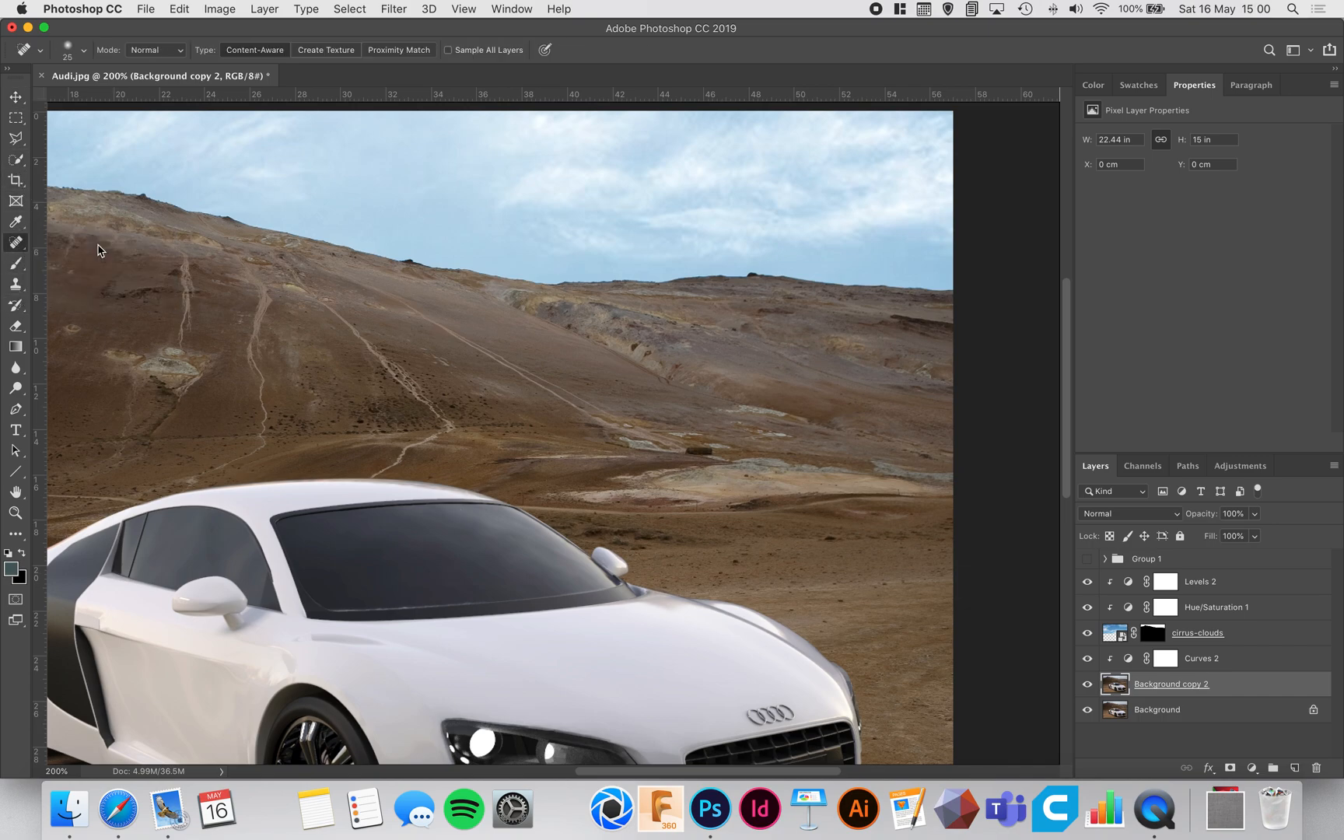
pyautogui.moveTo(701, 437); pyautogui.dragTo(694, 448)
pyautogui.press('super+equal')
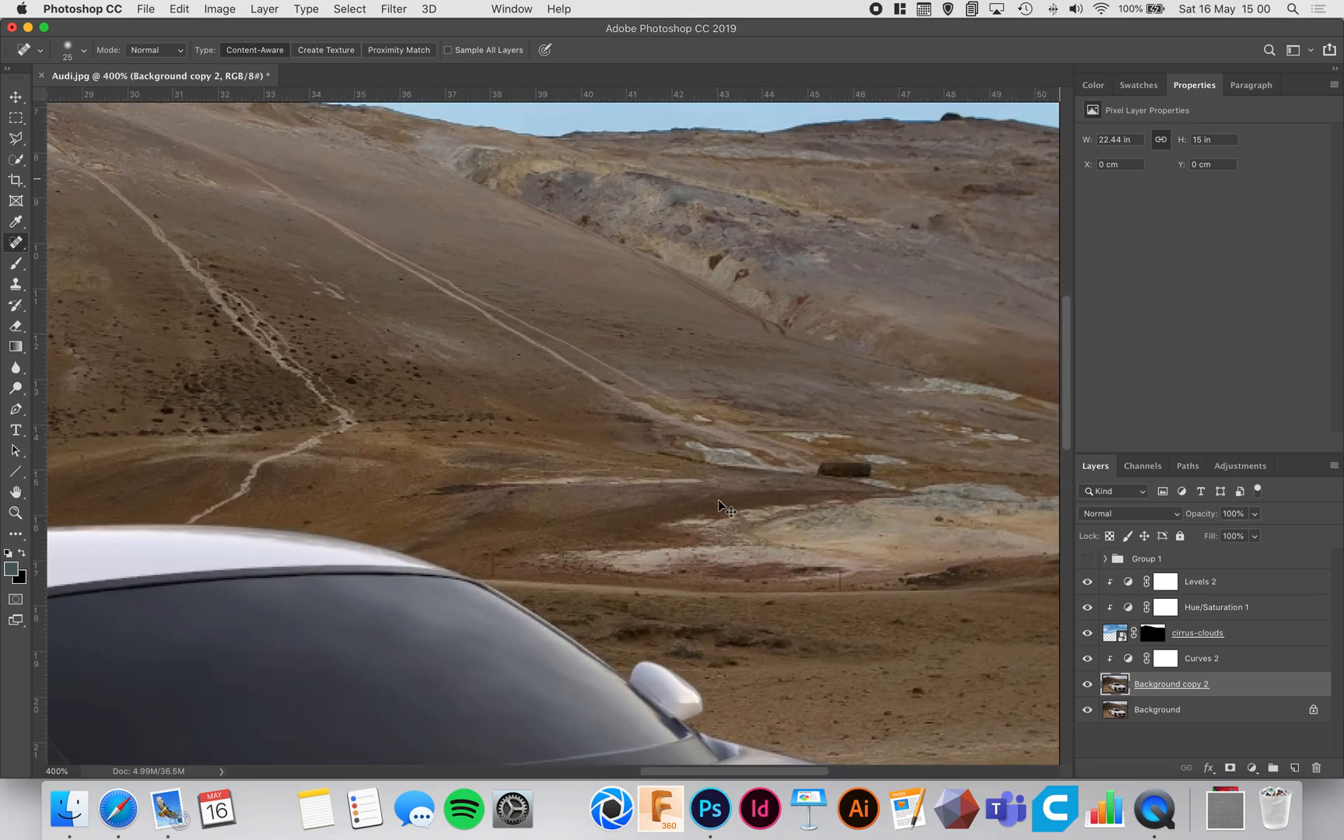
pyautogui.press('super+equal')
pyautogui.press('super+equal')
pyautogui.press('super+equal')
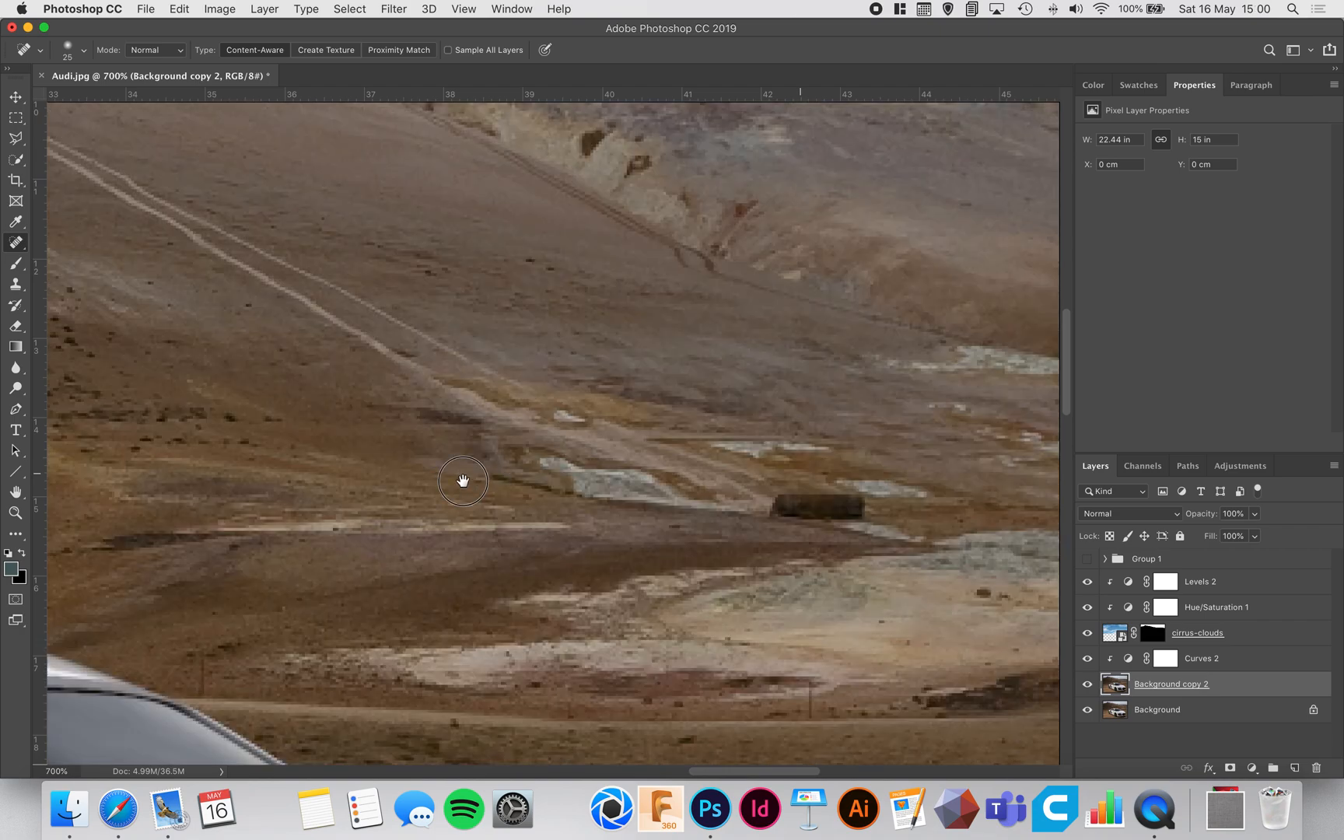
pyautogui.moveTo(483, 482); pyautogui.dragTo(429, 480)
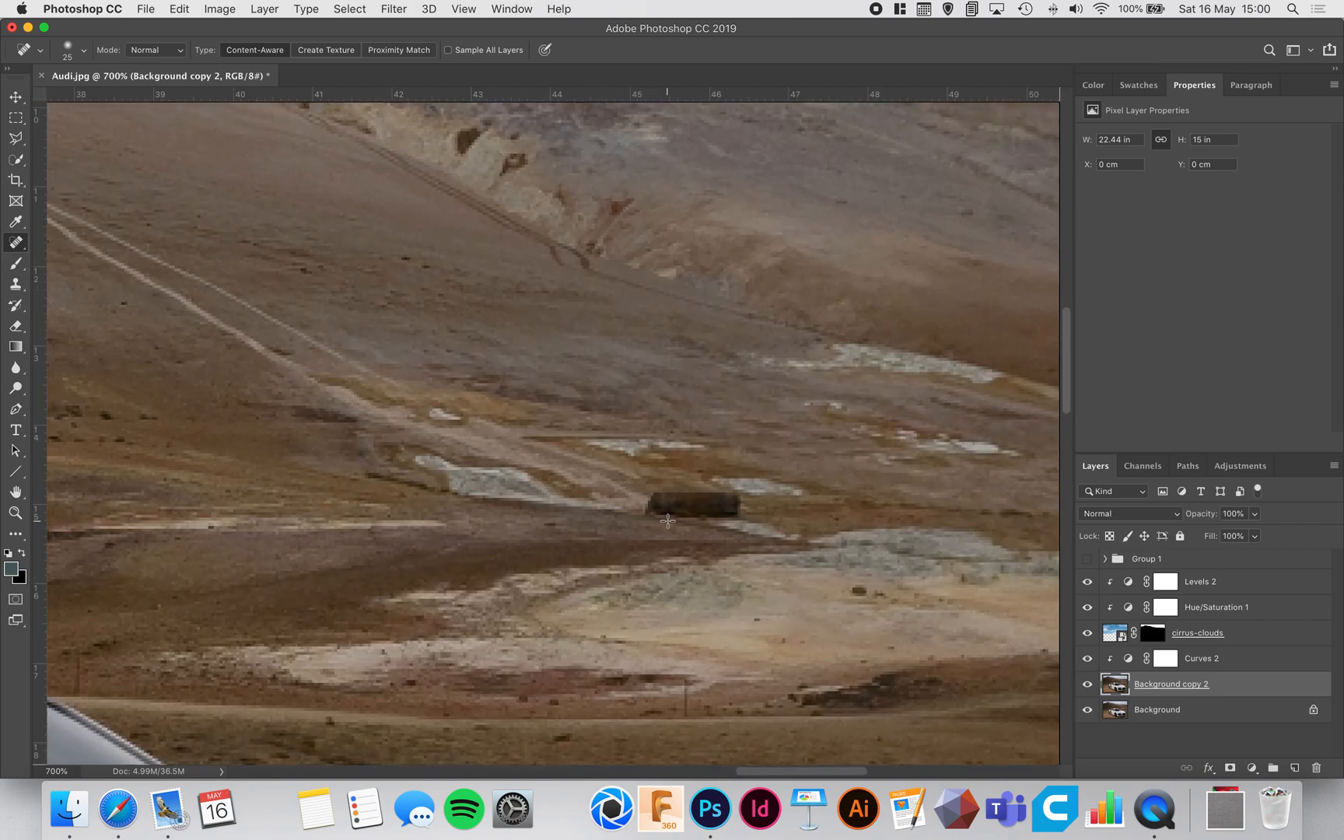
pyautogui.press('b')
pyautogui.click(9, 245)
pyautogui.press('[')
pyautogui.moveTo(652, 492)
pyautogui.mouseDown()
pyautogui.moveTo(737, 497)
pyautogui.moveTo(655, 508)
pyautogui.moveTo(745, 511)
pyautogui.moveTo(727, 494)
pyautogui.moveTo(636, 496)
pyautogui.moveTo(725, 510)
pyautogui.mouseUp()
pyautogui.press('super+0')
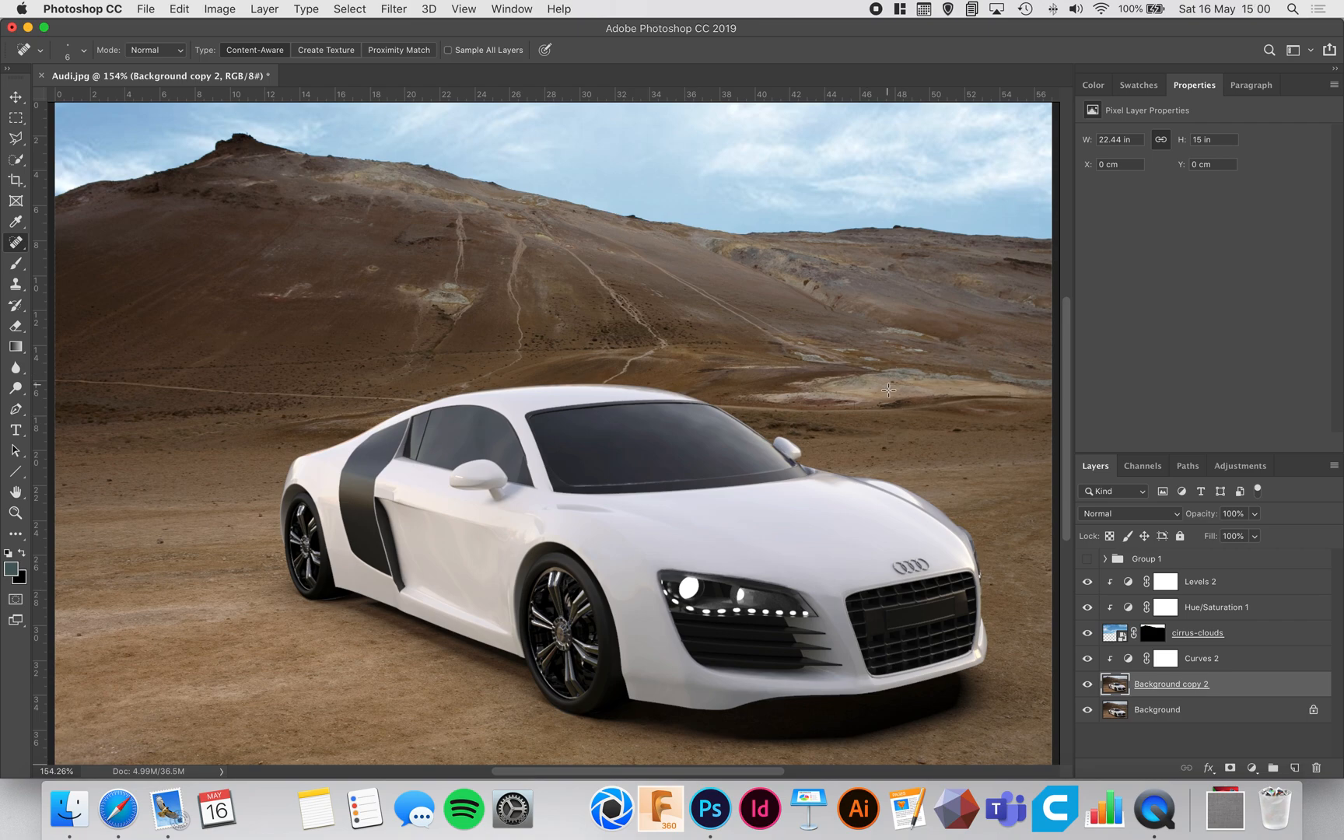
pyautogui.click(15, 97)
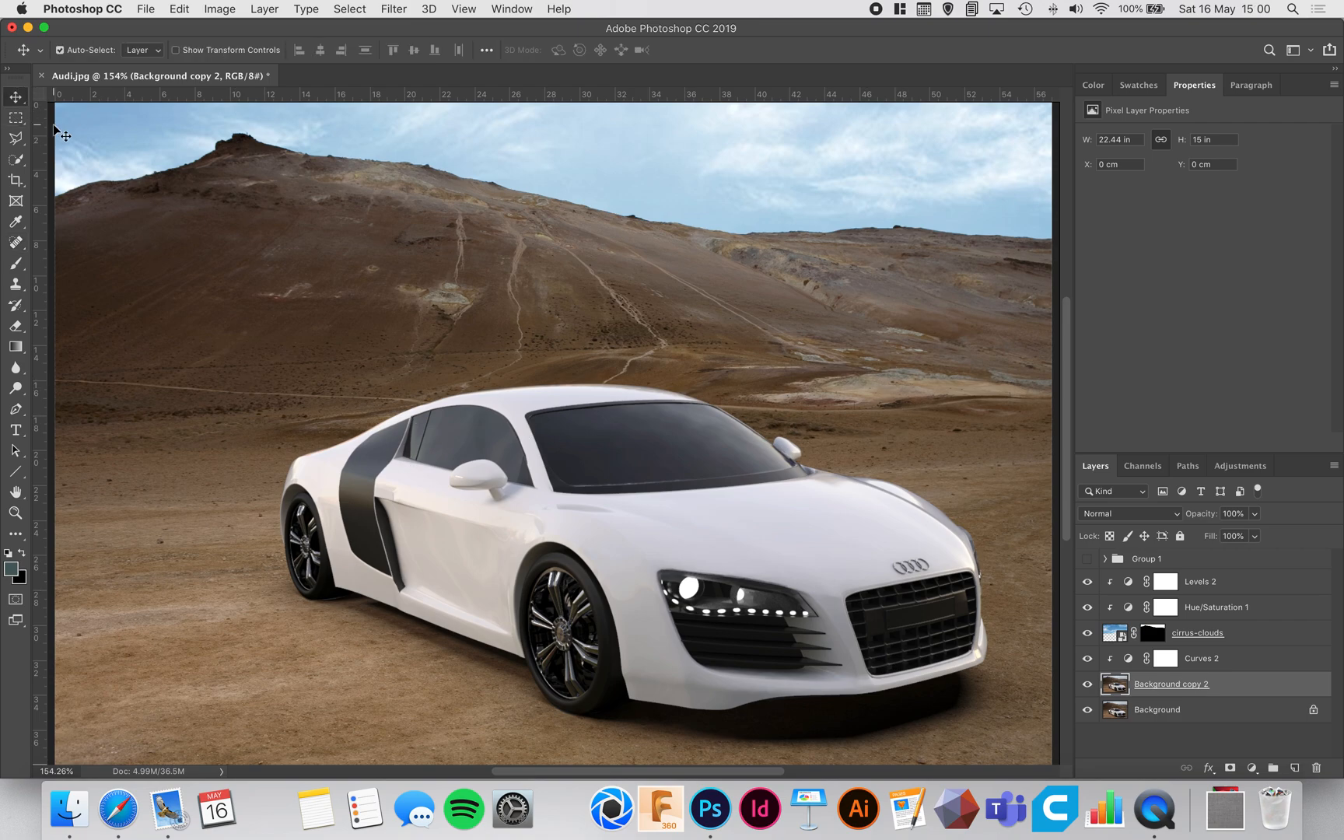
pyautogui.press('super+1')
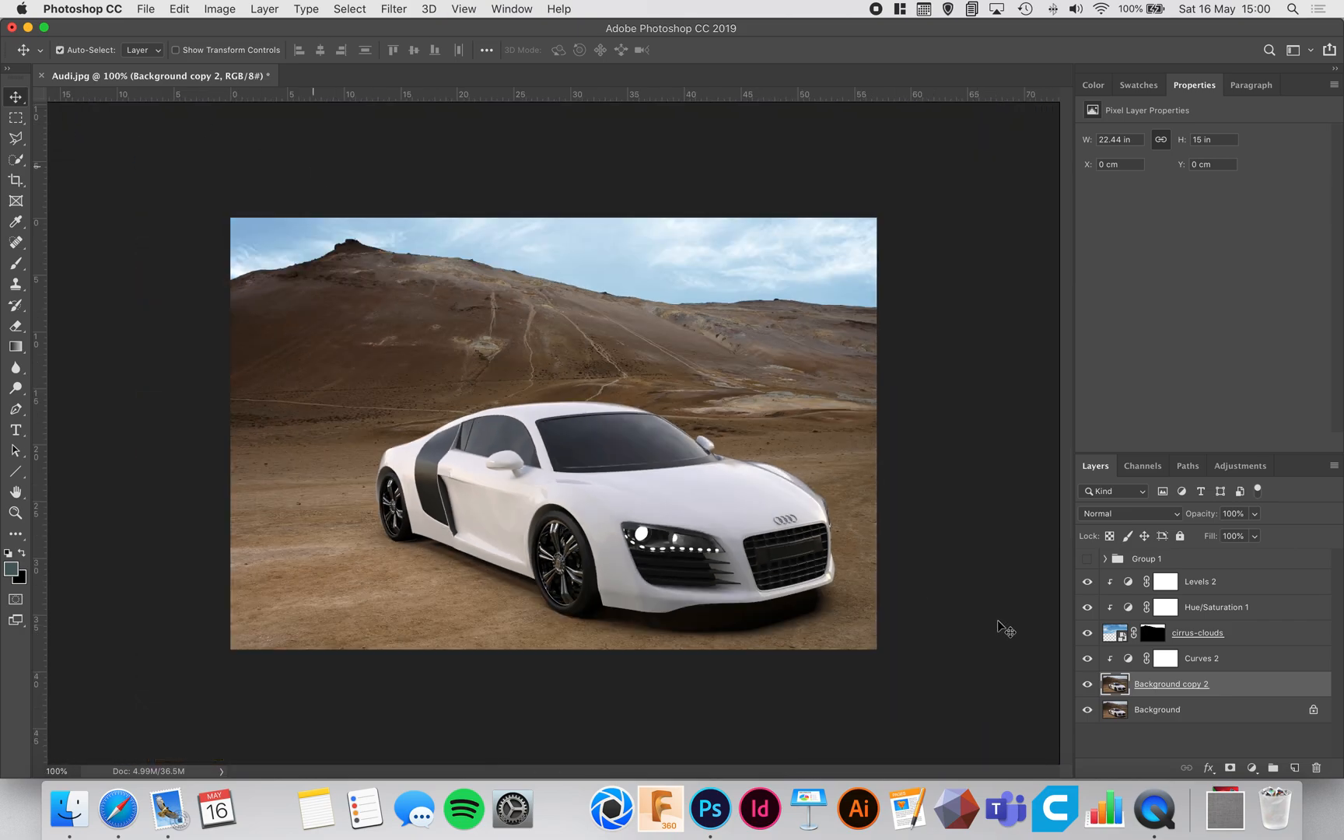
# Step: Group the layers from Levels 2 down to Background copy 2, and compare the image with the group hidden and shown
pyautogui.click(1218, 587)
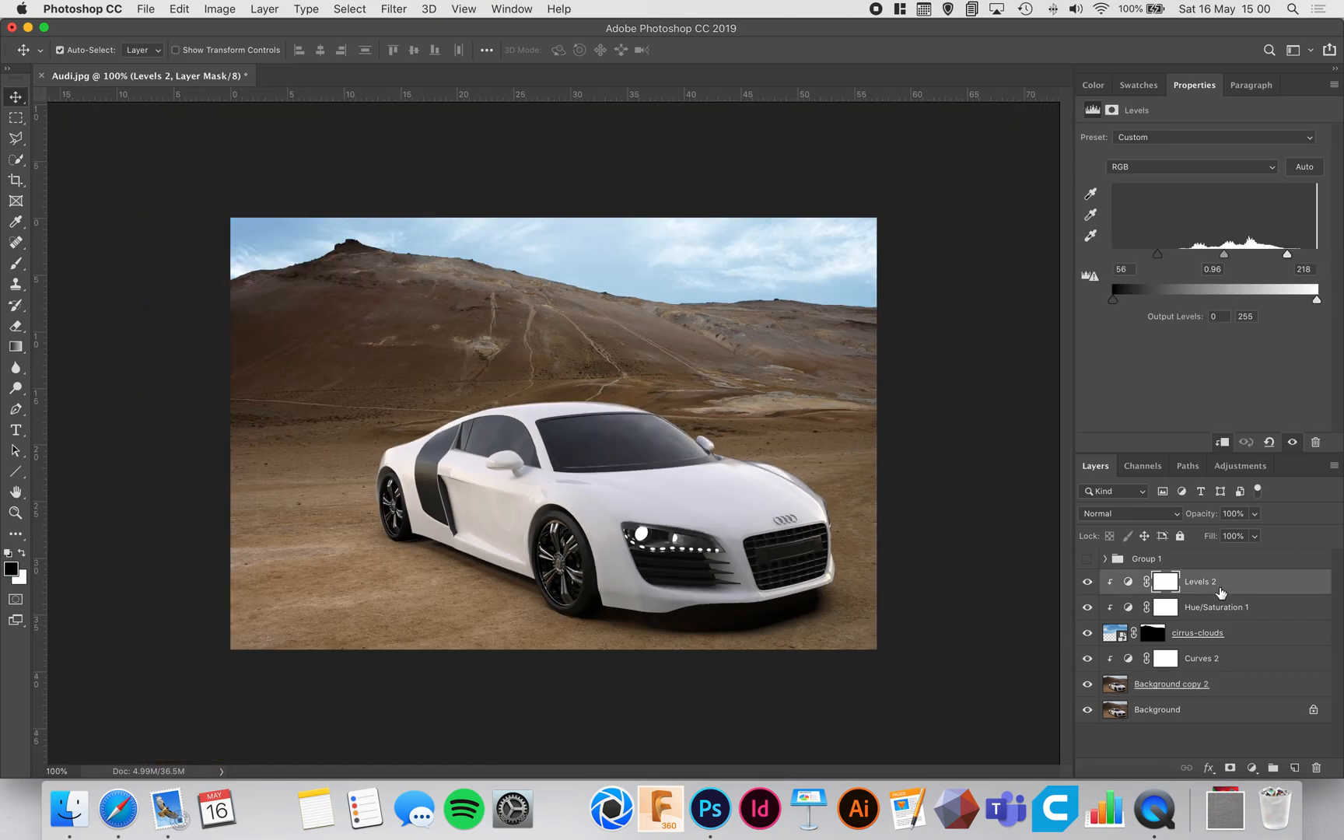
pyautogui.keyDown('shift'); pyautogui.click(1229, 682); pyautogui.keyUp('shift')
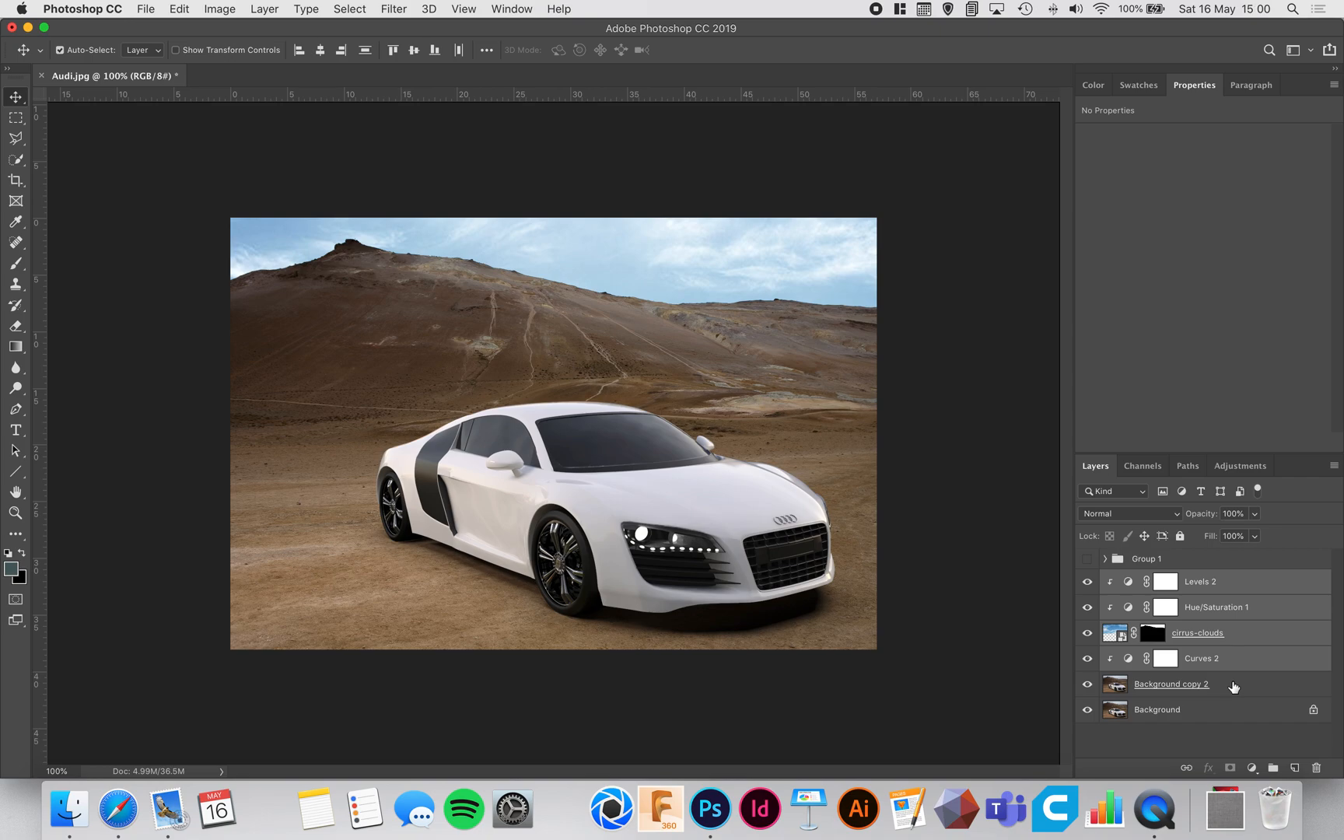
pyautogui.press('super+g')
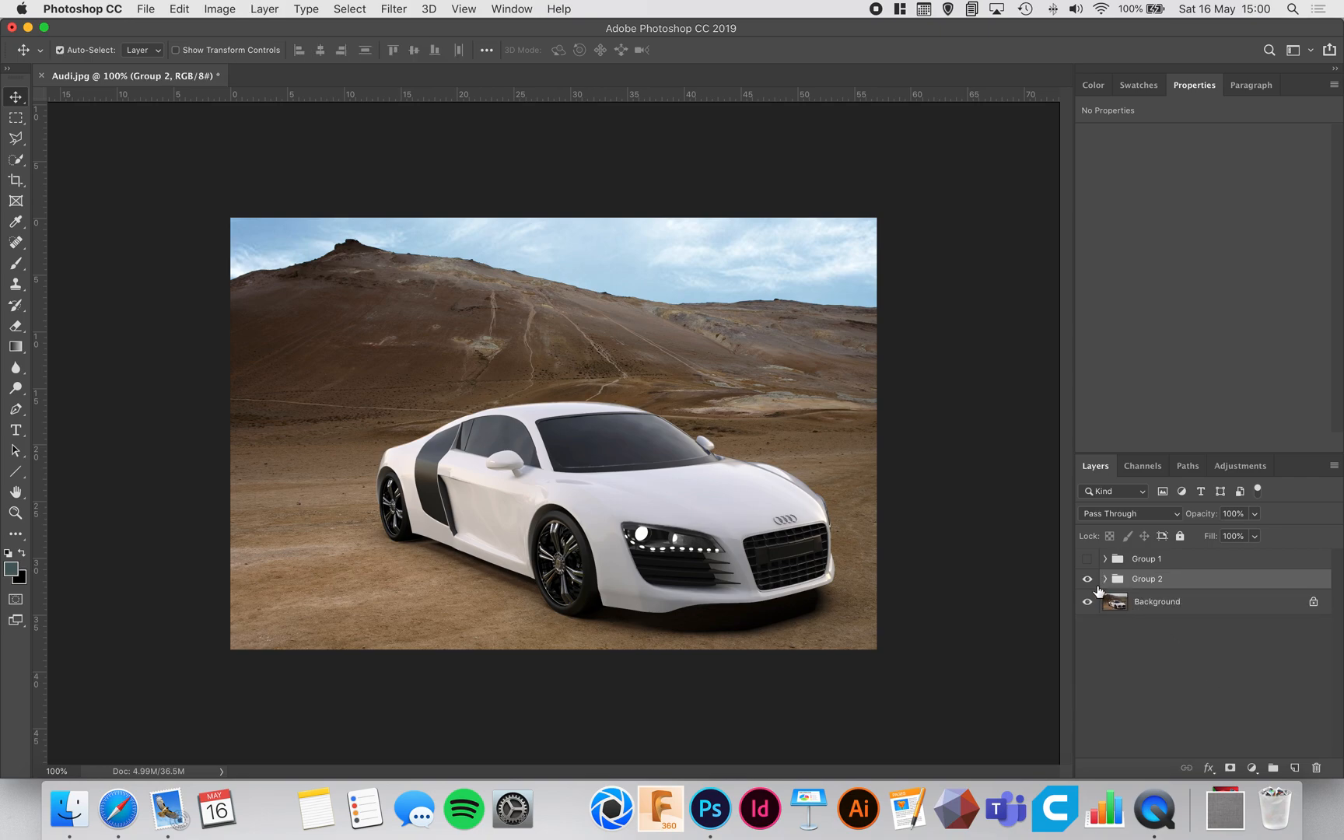
pyautogui.click(1089, 580)
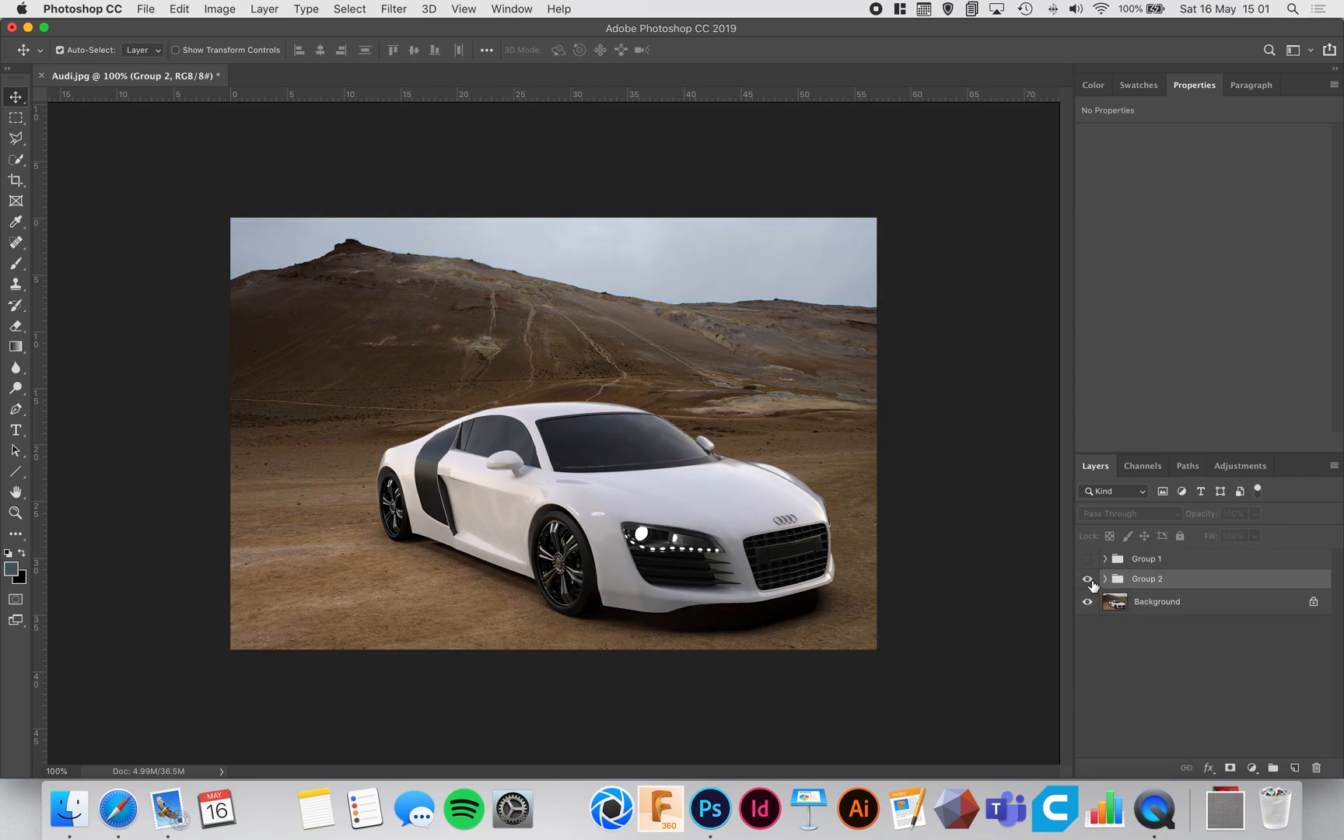
pyautogui.click(1089, 581)
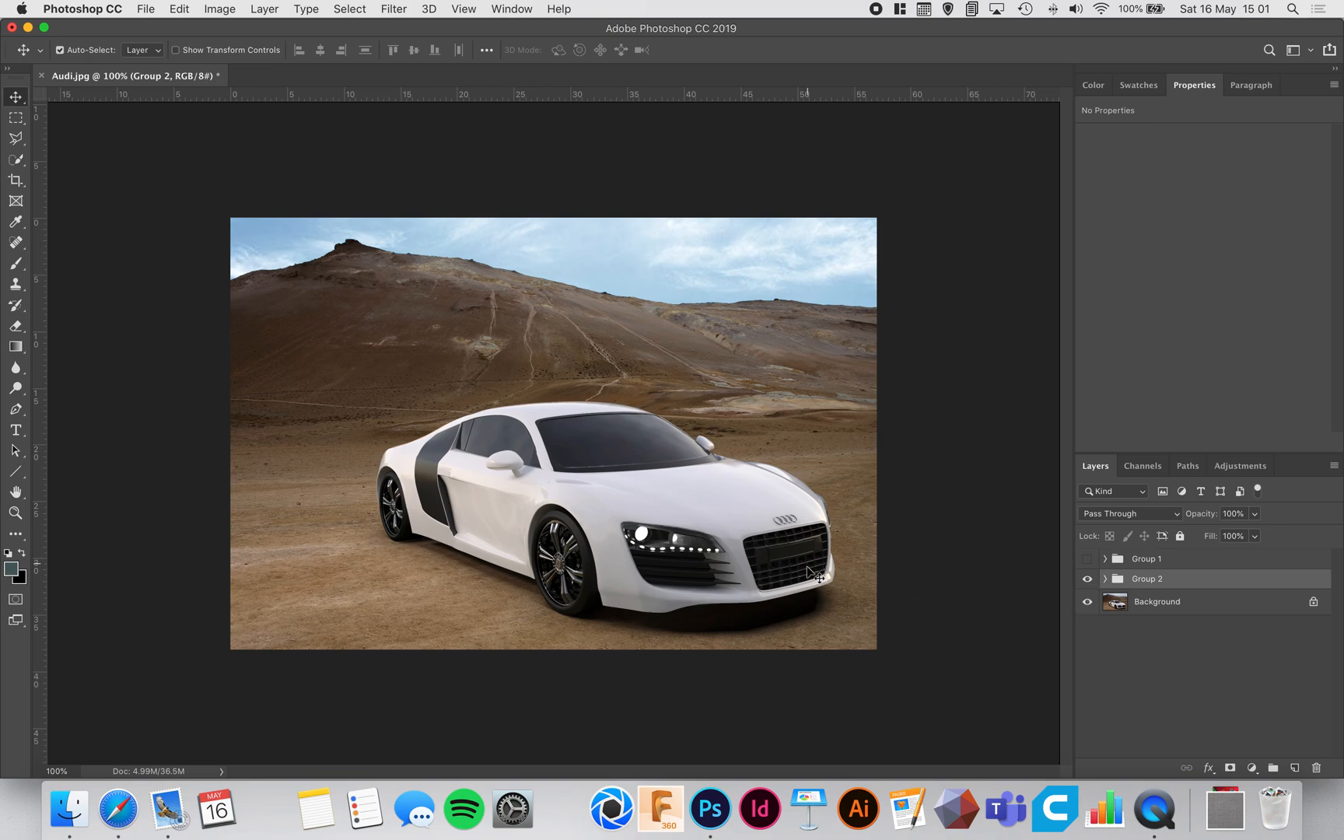